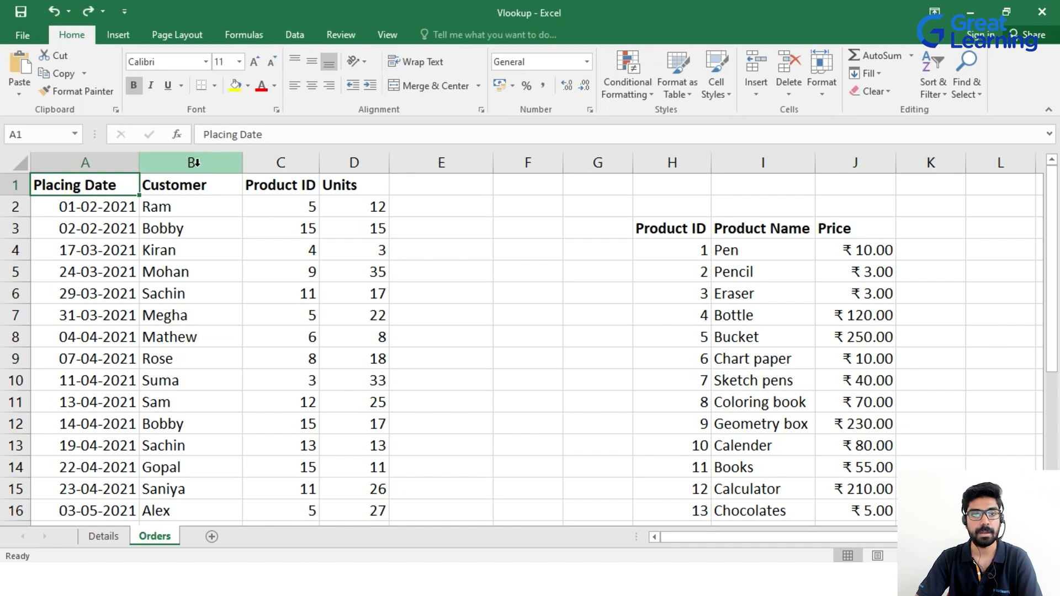
{"action": "left_click", "coordinate": [191, 183]}
{"action": "left_click_drag", "start_coordinate": [197, 241], "coordinate": [208, 429]}
{"action": "left_click", "coordinate": [288, 183]}
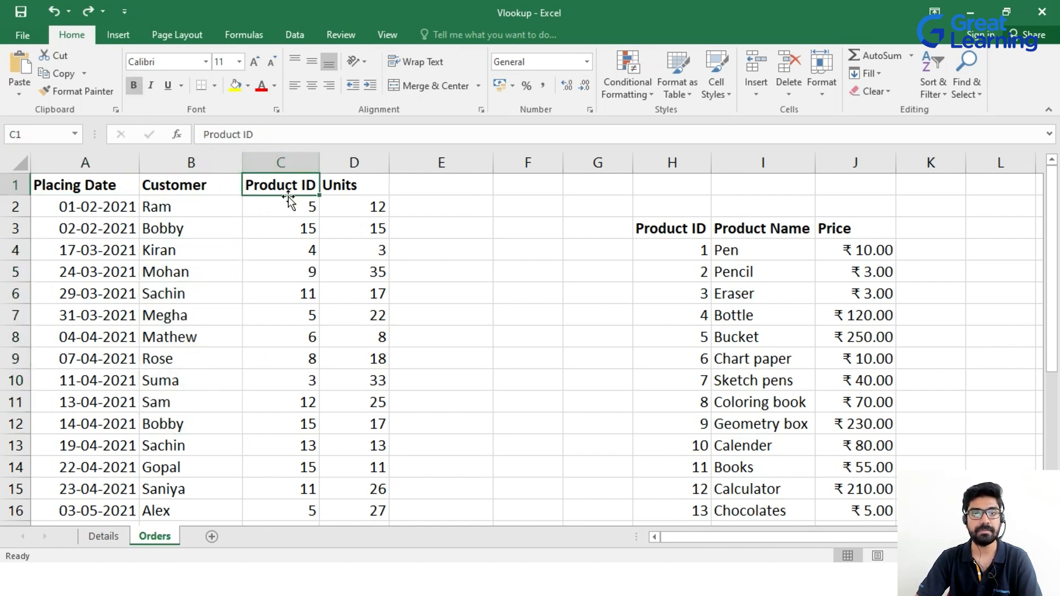
{"action": "left_click_drag", "start_coordinate": [284, 213], "coordinate": [275, 391]}
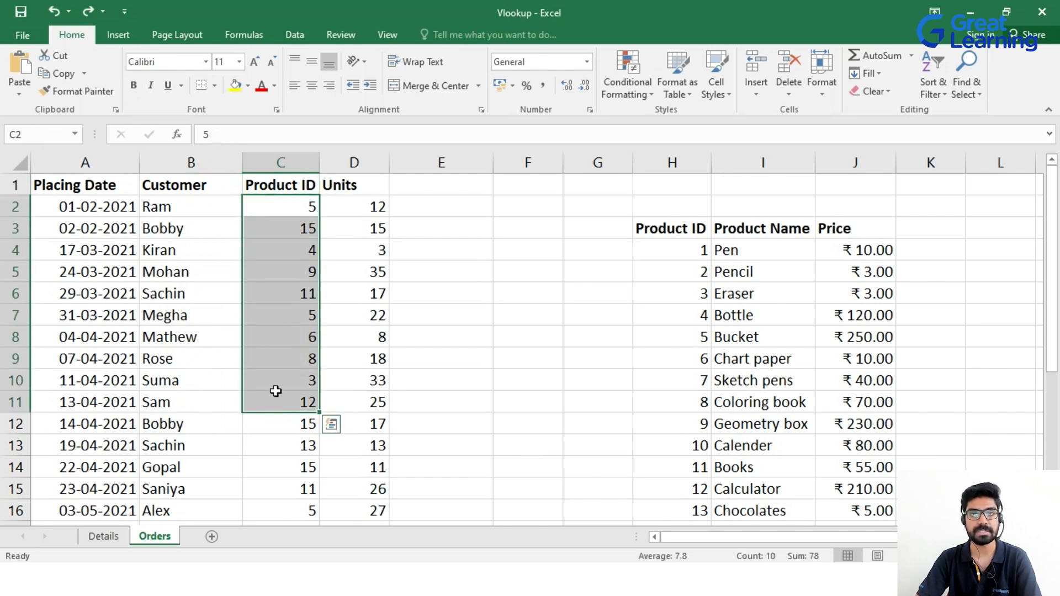
{"action": "left_click", "coordinate": [344, 185]}
{"action": "left_click_drag", "start_coordinate": [351, 219], "coordinate": [366, 403]}
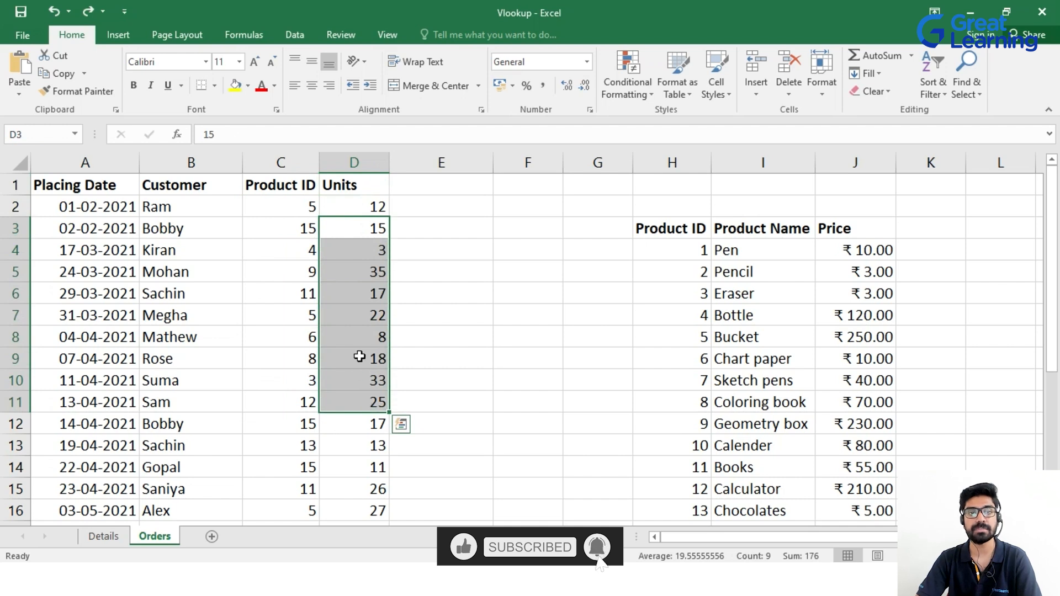
{"action": "left_click", "coordinate": [289, 333]}
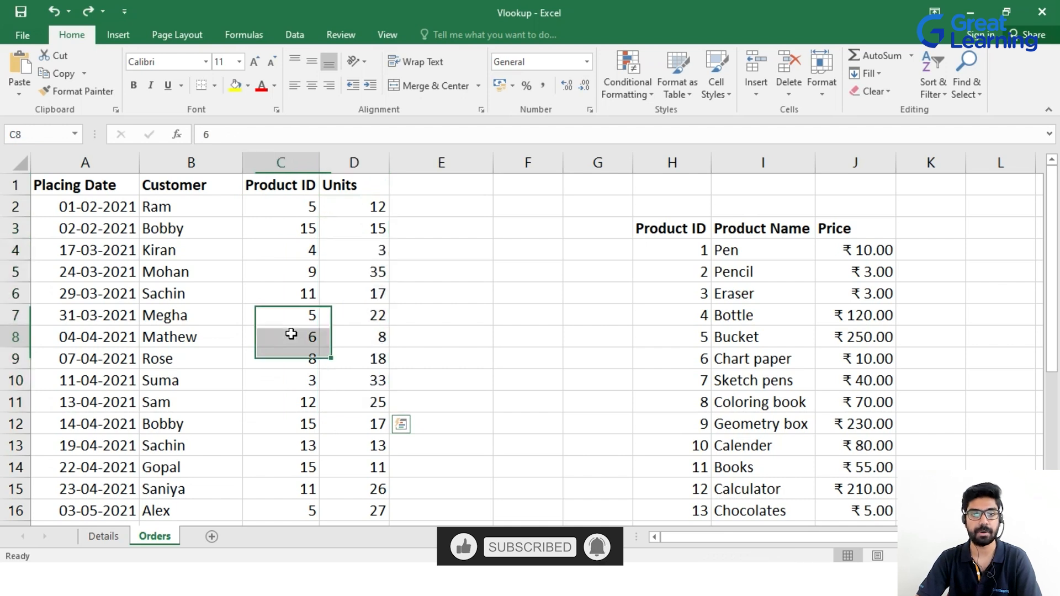
{"action": "left_click", "coordinate": [135, 191]}
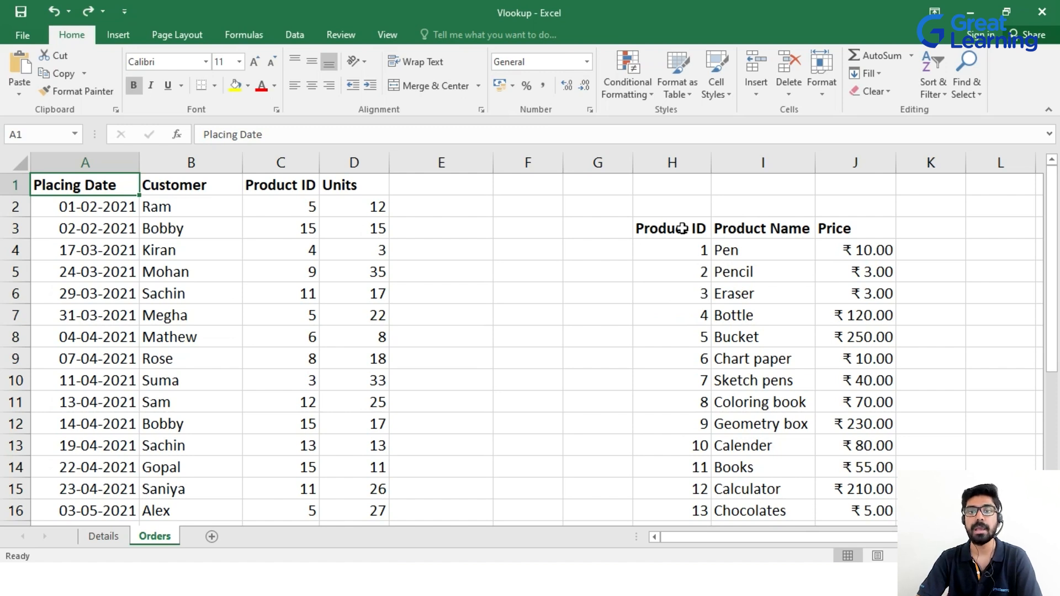
{"action": "left_click_drag", "start_coordinate": [687, 249], "coordinate": [665, 486]}
{"action": "mouse_move", "coordinate": [747, 246]}
{"action": "left_mouse_down"}
{"action": "mouse_move", "coordinate": [776, 440]}
{"action": "mouse_move", "coordinate": [772, 503]}
{"action": "left_mouse_up"}
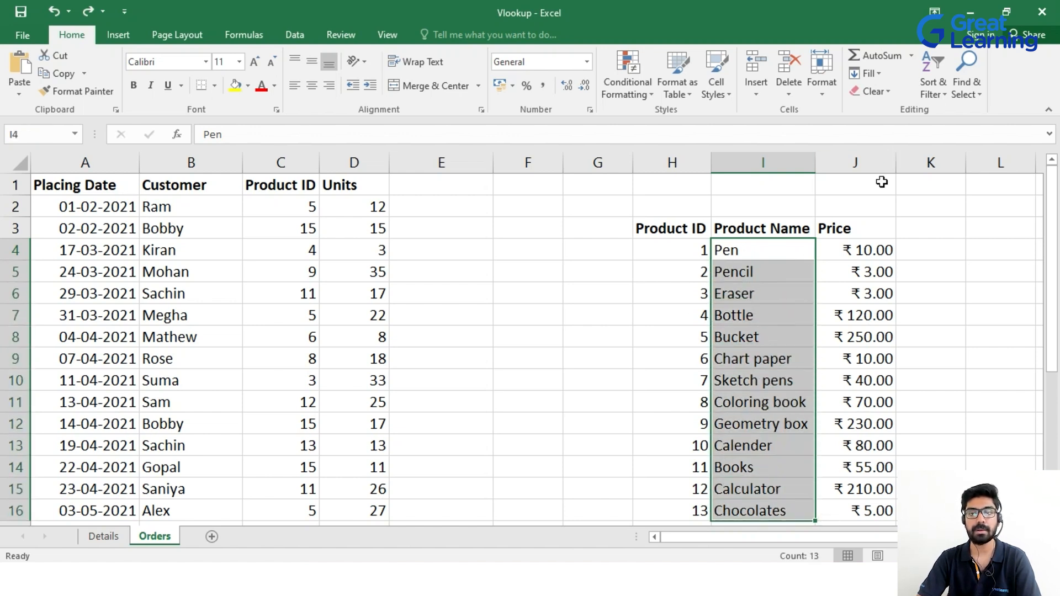
{"action": "left_click_drag", "start_coordinate": [865, 247], "coordinate": [868, 503]}
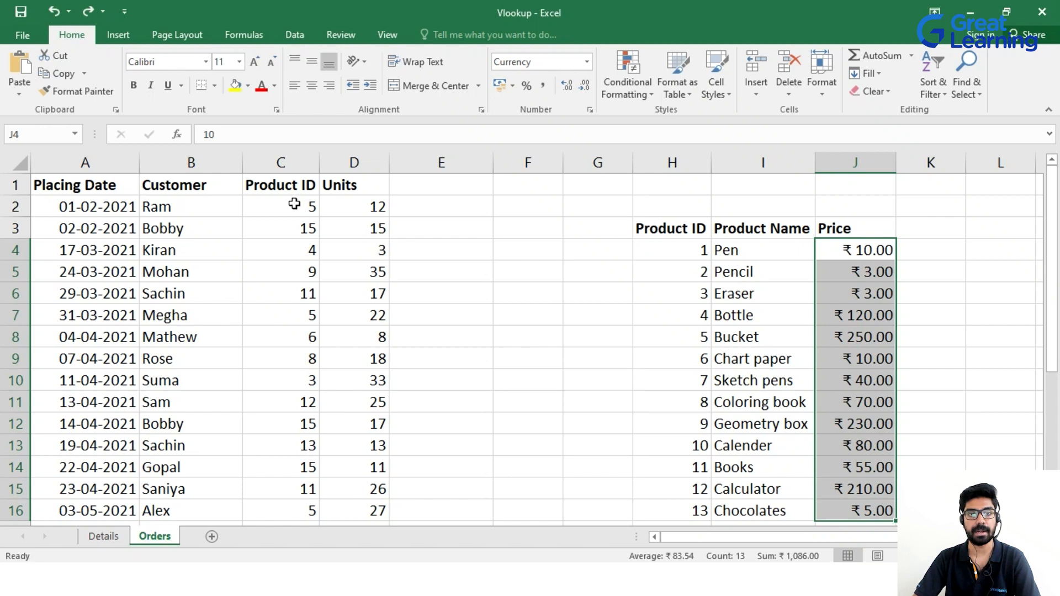
{"action": "left_click", "coordinate": [436, 184]}
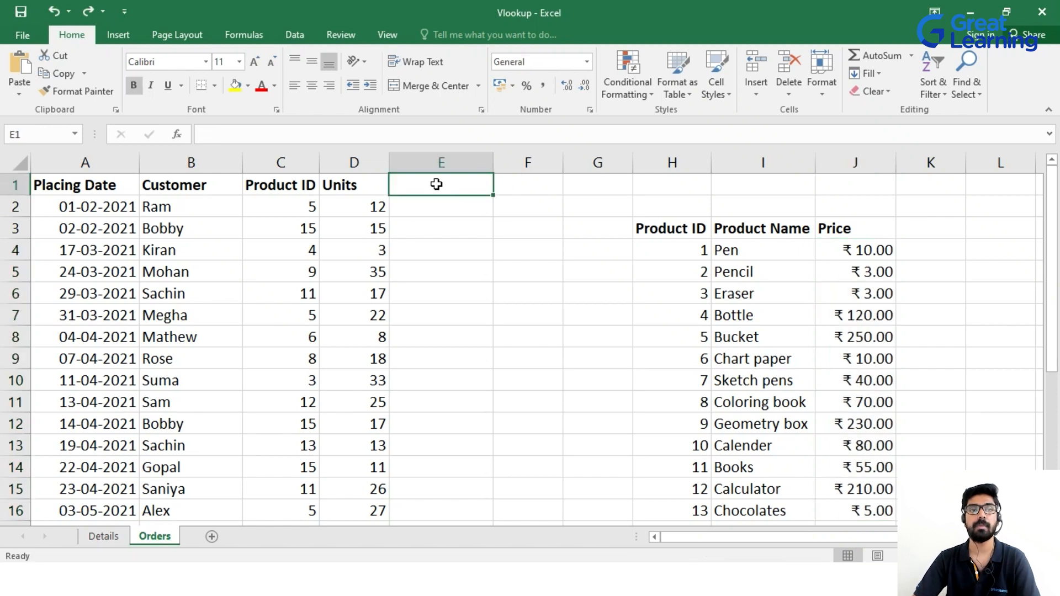
Head column E 'Product Name' and begin a VLOOKUP in E2 keyed on C2.
{"action": "type", "text": "Product"}
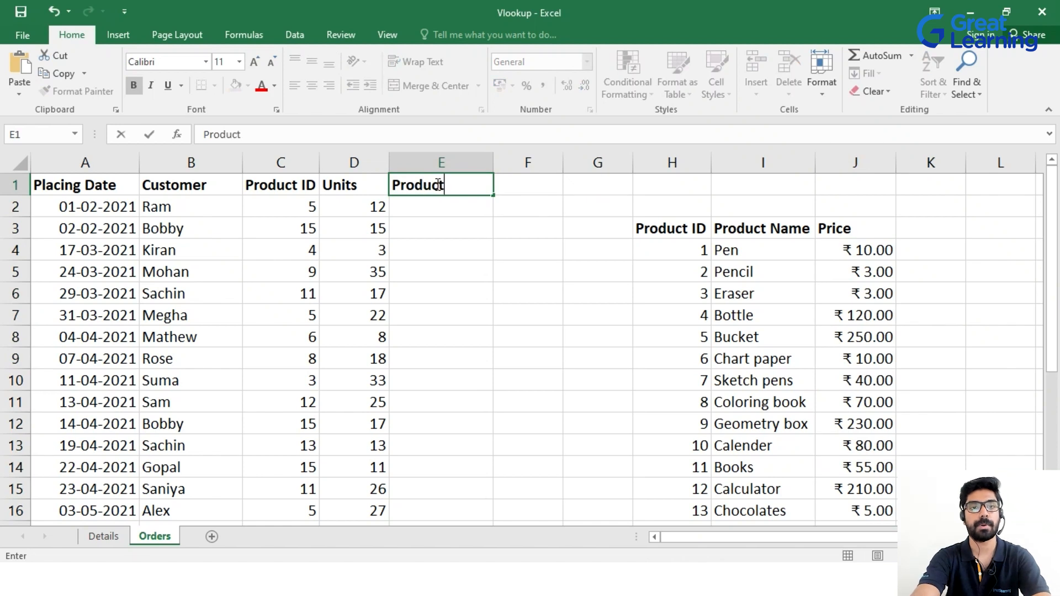
{"action": "type", "text": " Name"}
{"action": "key", "text": "Return"}
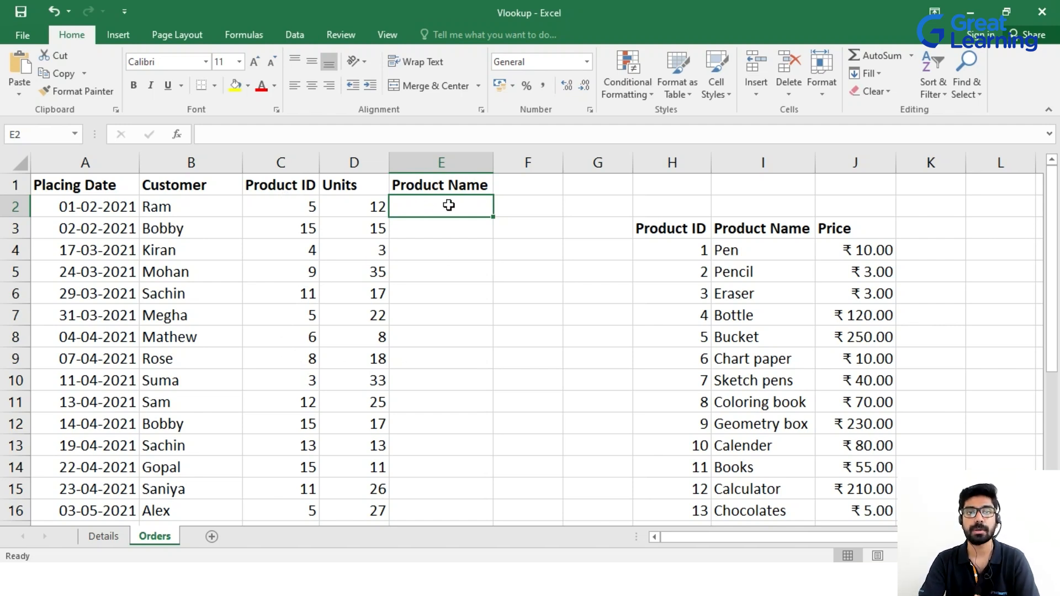
{"action": "type", "text": "="}
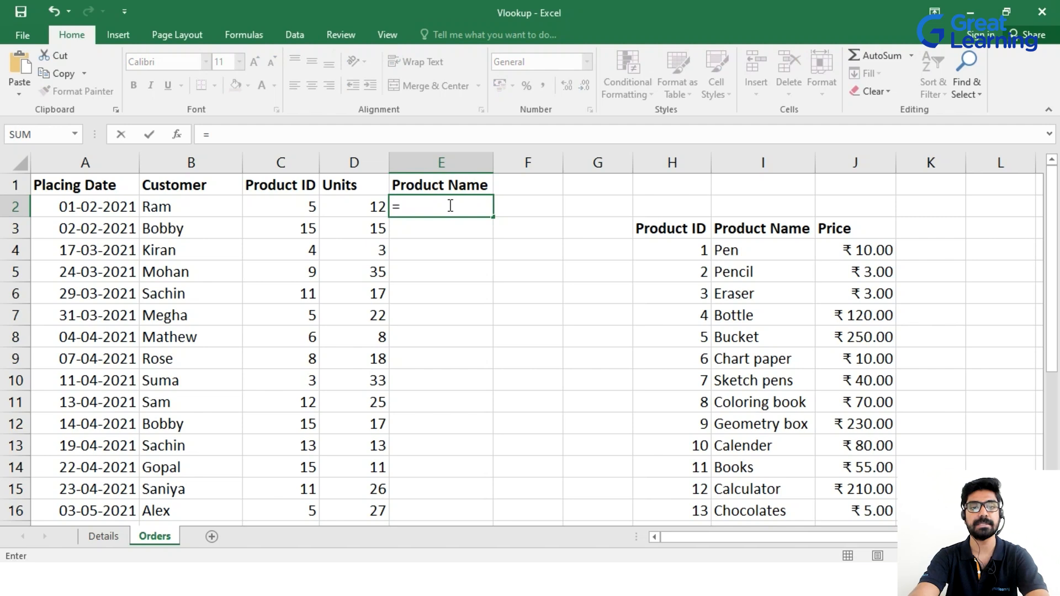
{"action": "type", "text": "vlo"}
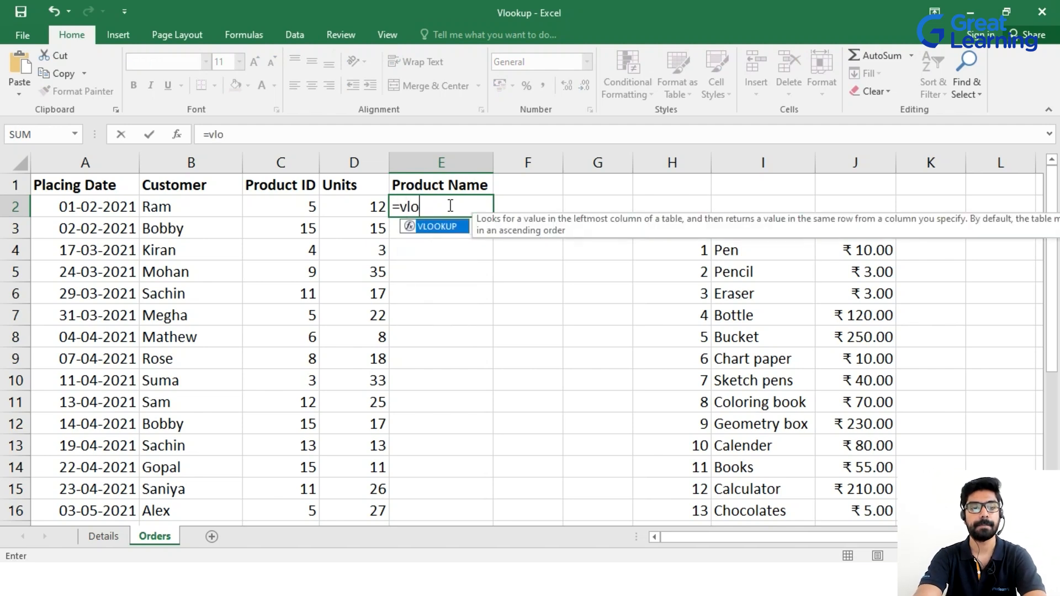
{"action": "key", "text": "Tab"}
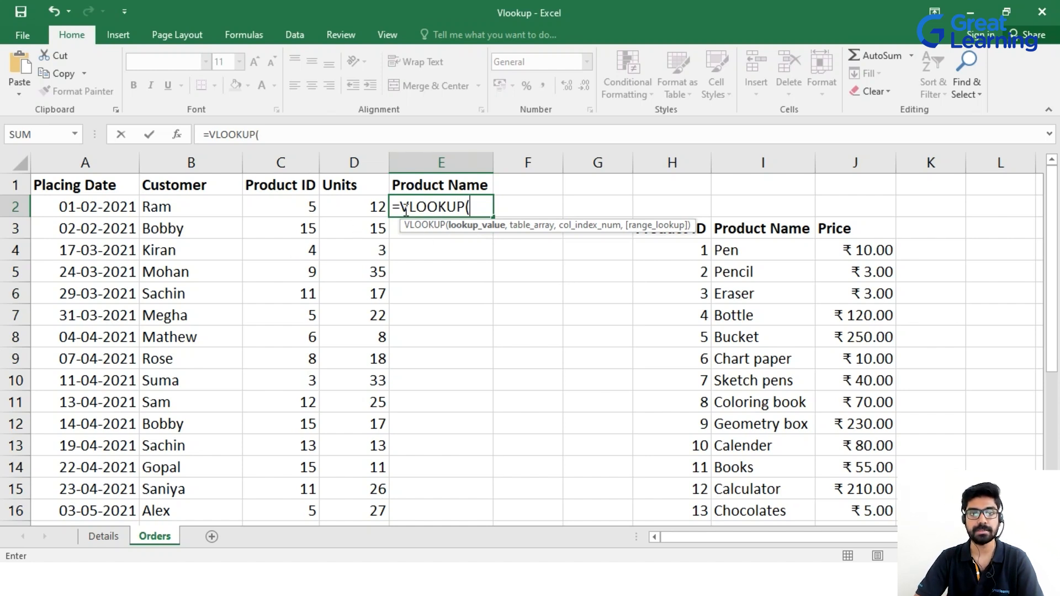
{"action": "left_click", "coordinate": [290, 211]}
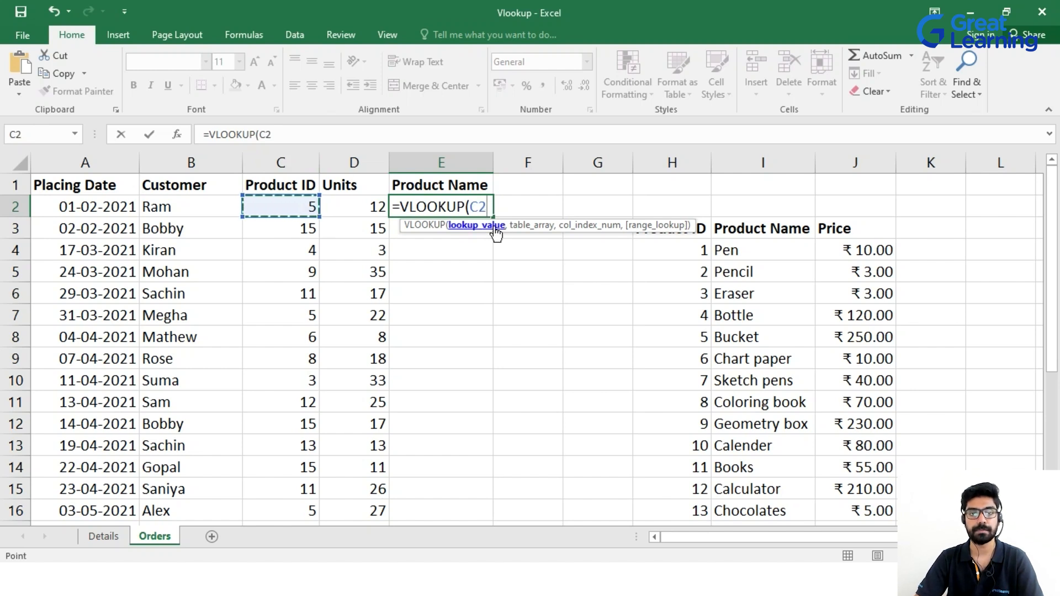
{"action": "type", "text": ","}
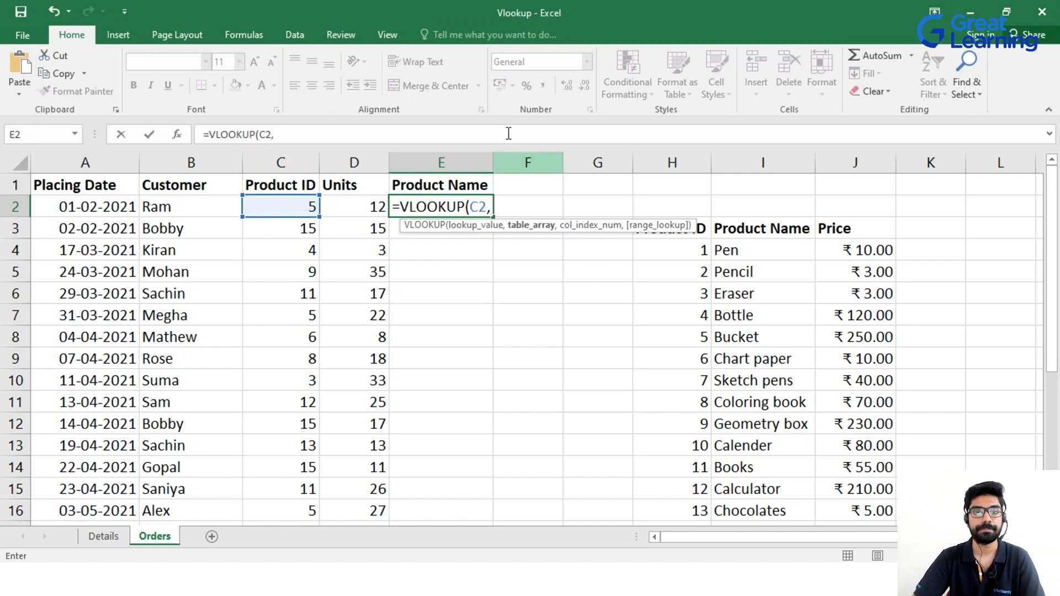
Complete E2 as =VLOOKUP(C2,H3:J18,2,TRUE) with approximate match so it returns Bucket.
{"action": "left_click_drag", "start_coordinate": [636, 227], "coordinate": [541, 227]}
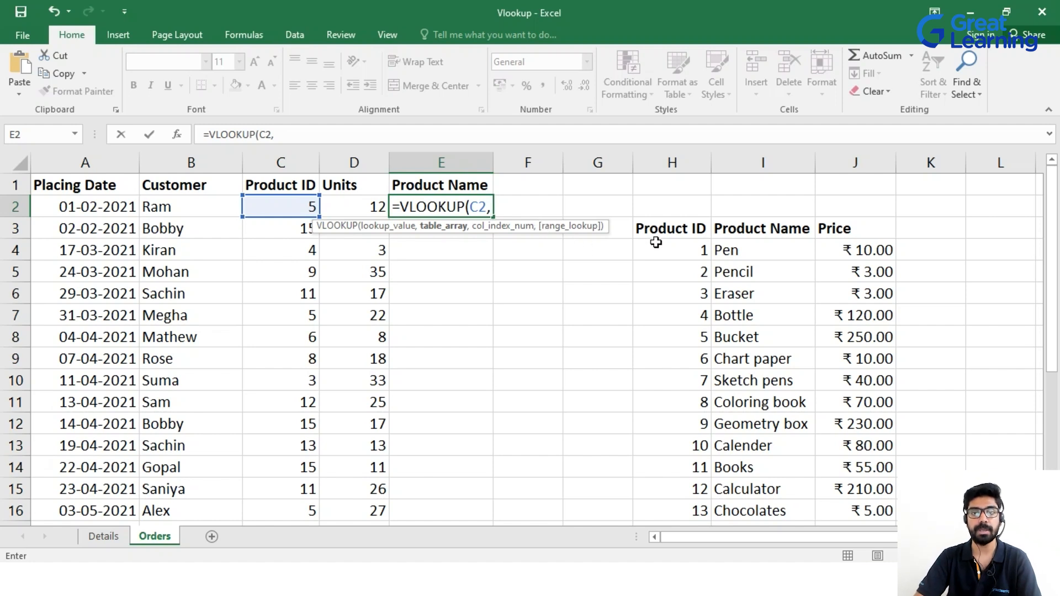
{"action": "left_click_drag", "start_coordinate": [663, 227], "coordinate": [860, 493]}
{"action": "scroll", "coordinate": [859, 493], "scroll_direction": "up", "scroll_amount": 1}
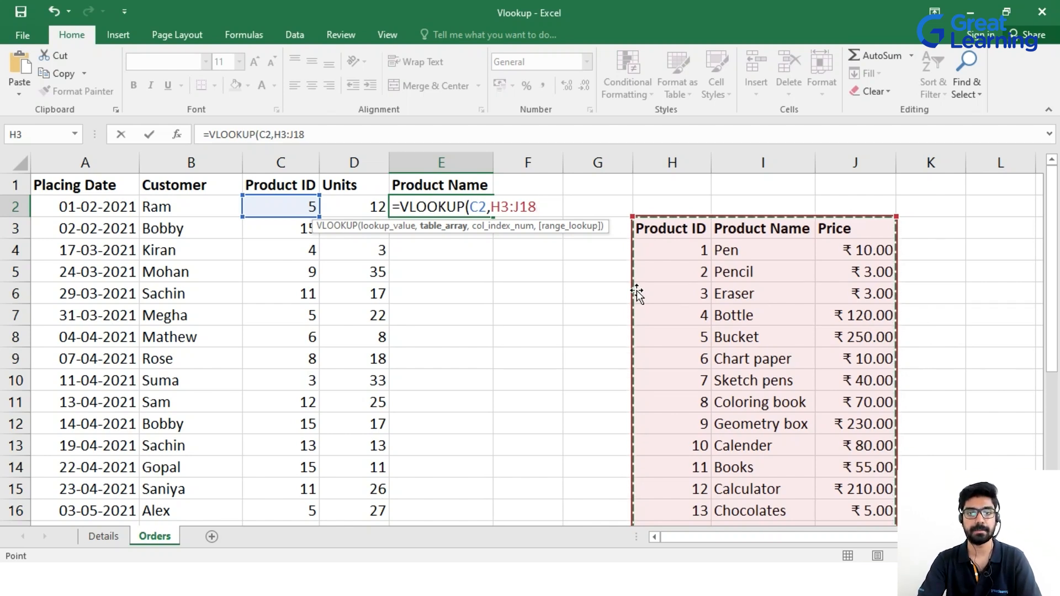
{"action": "type", "text": ","}
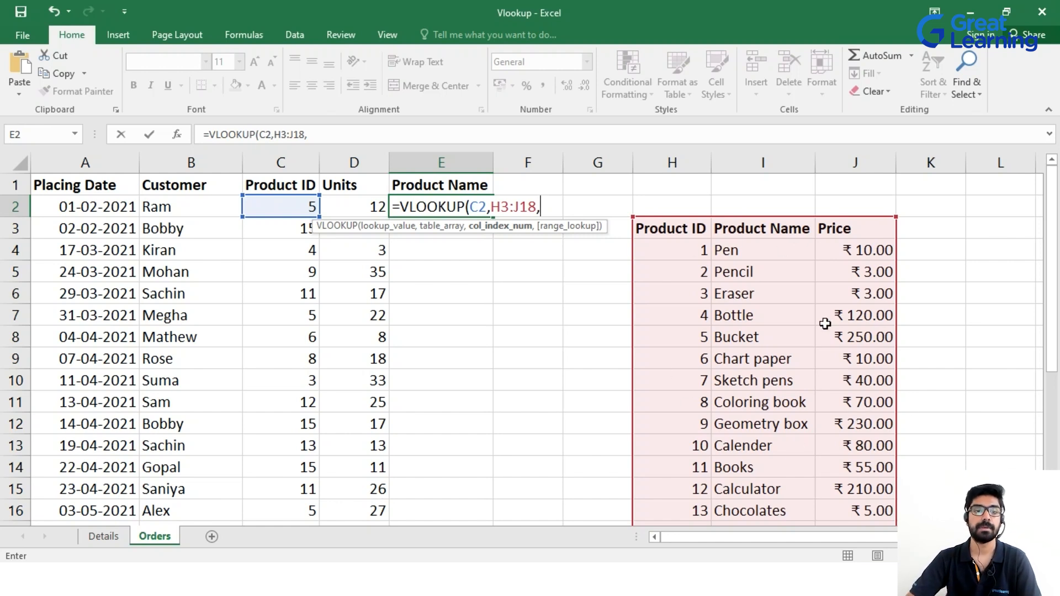
{"action": "type", "text": "2"}
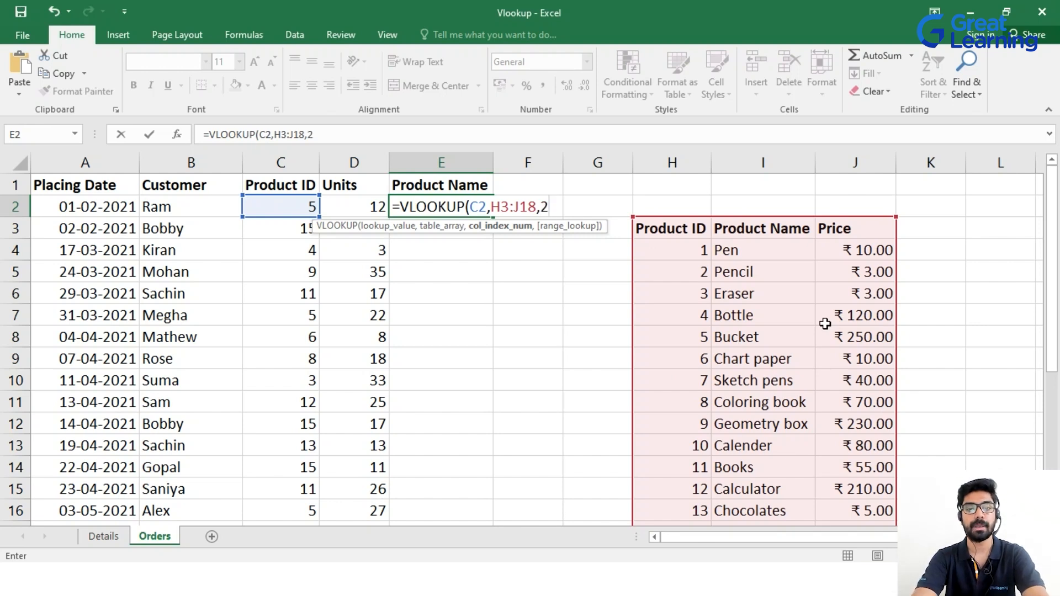
{"action": "type", "text": ",TRUE"}
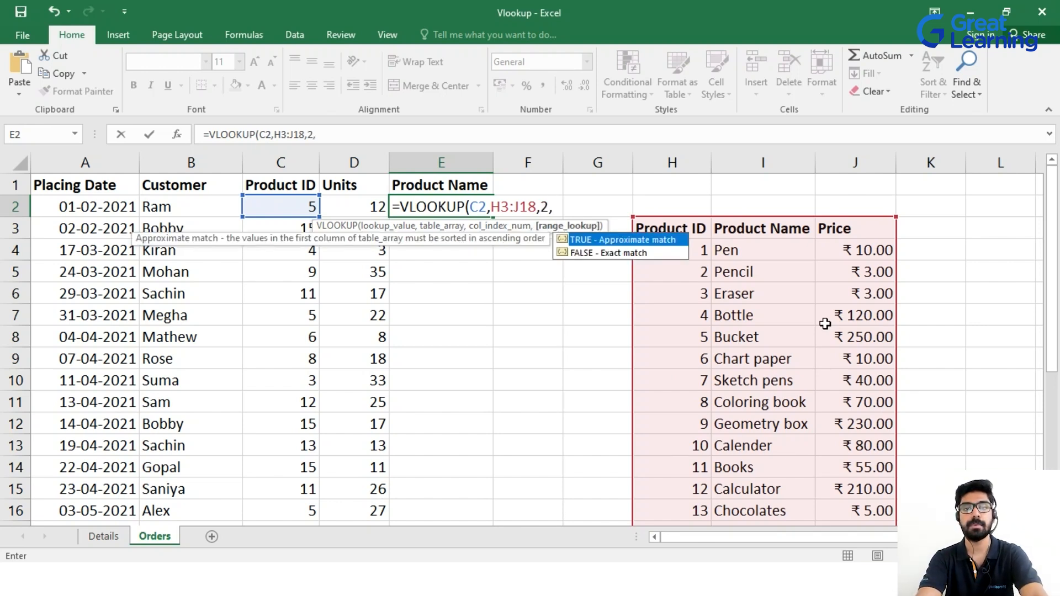
{"action": "key", "text": "Tab"}
{"action": "type", "text": ")"}
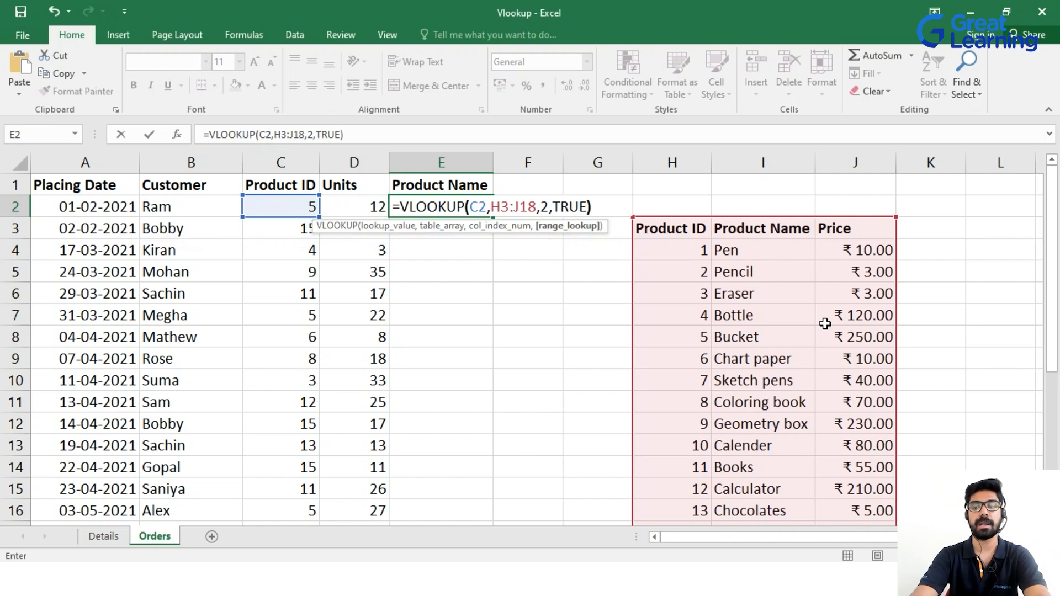
{"action": "key", "text": "Return"}
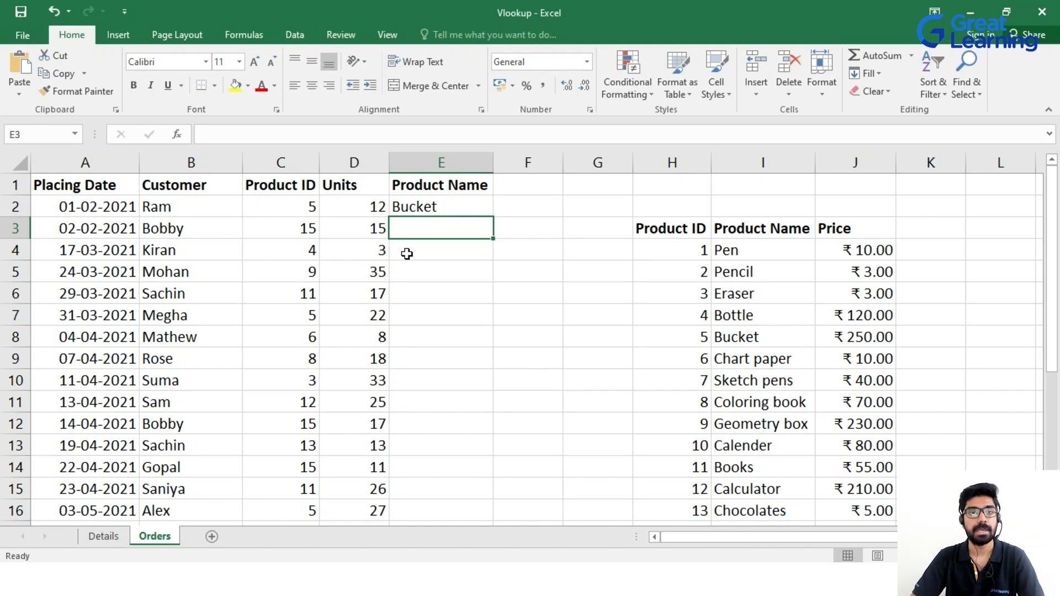
{"action": "left_click", "coordinate": [307, 207]}
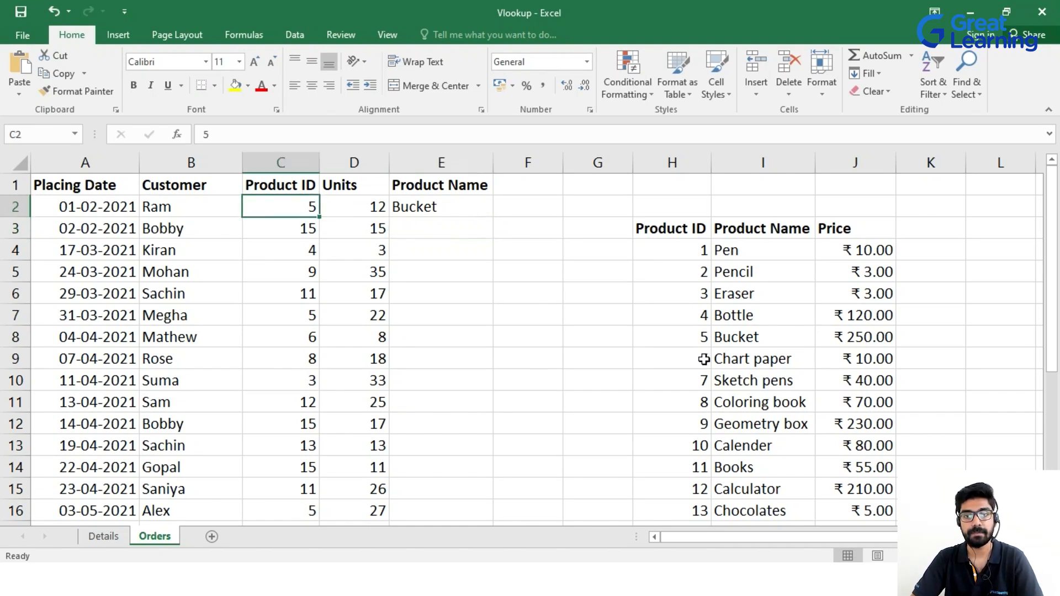
{"action": "left_click", "coordinate": [695, 340]}
{"action": "left_click", "coordinate": [737, 342]}
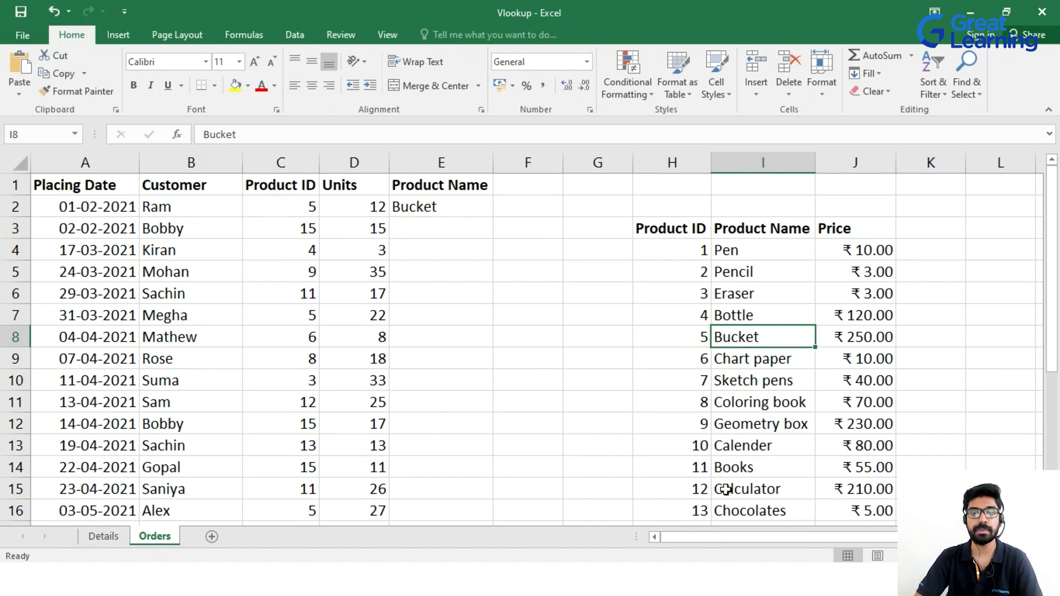
{"action": "left_click", "coordinate": [697, 344]}
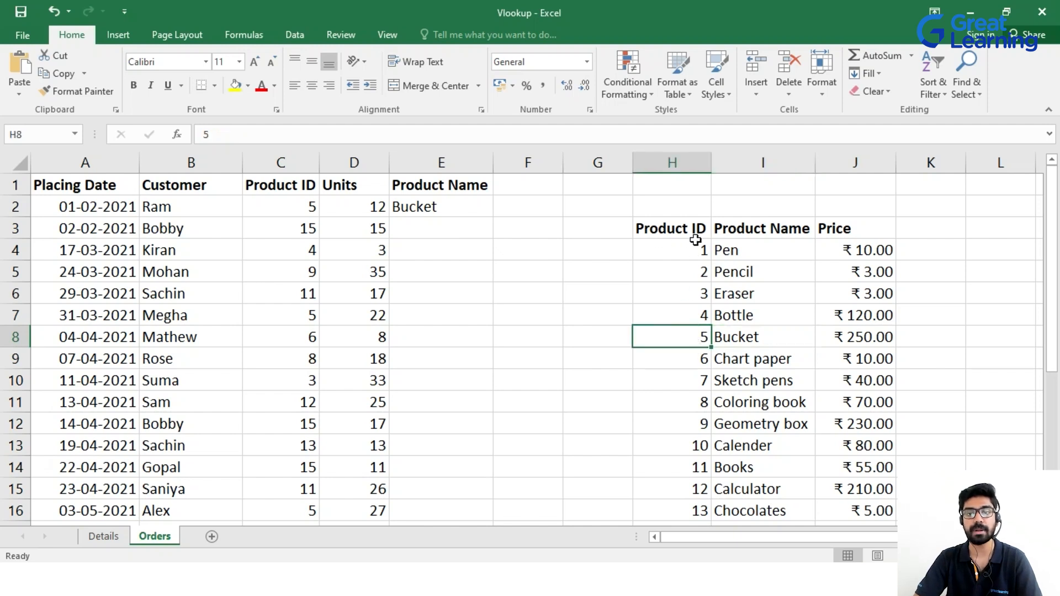
{"action": "left_click", "coordinate": [754, 347]}
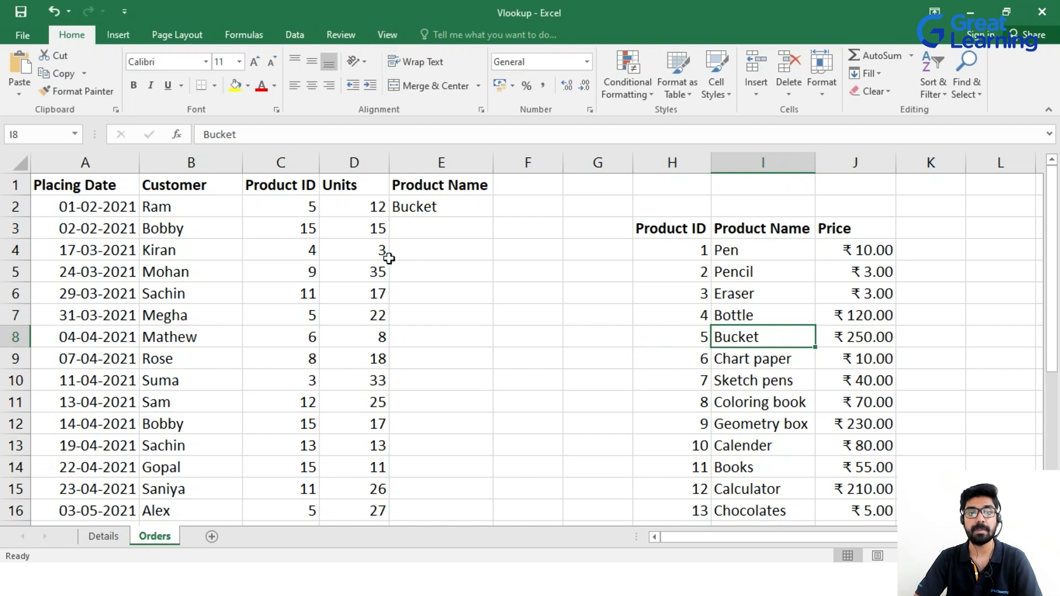
{"action": "left_click", "coordinate": [446, 207]}
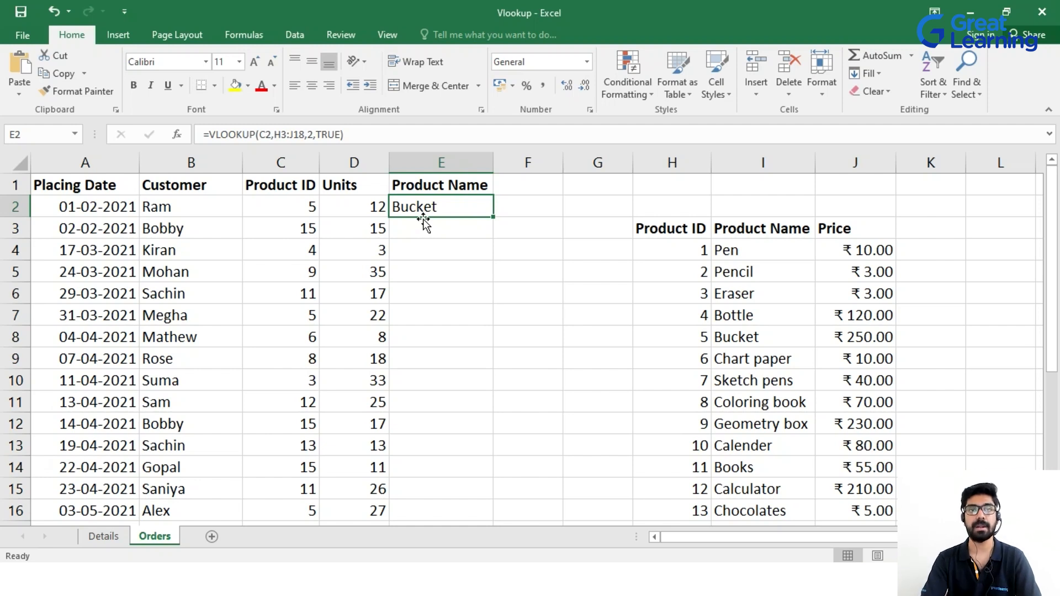
{"action": "left_click", "coordinate": [534, 186]}
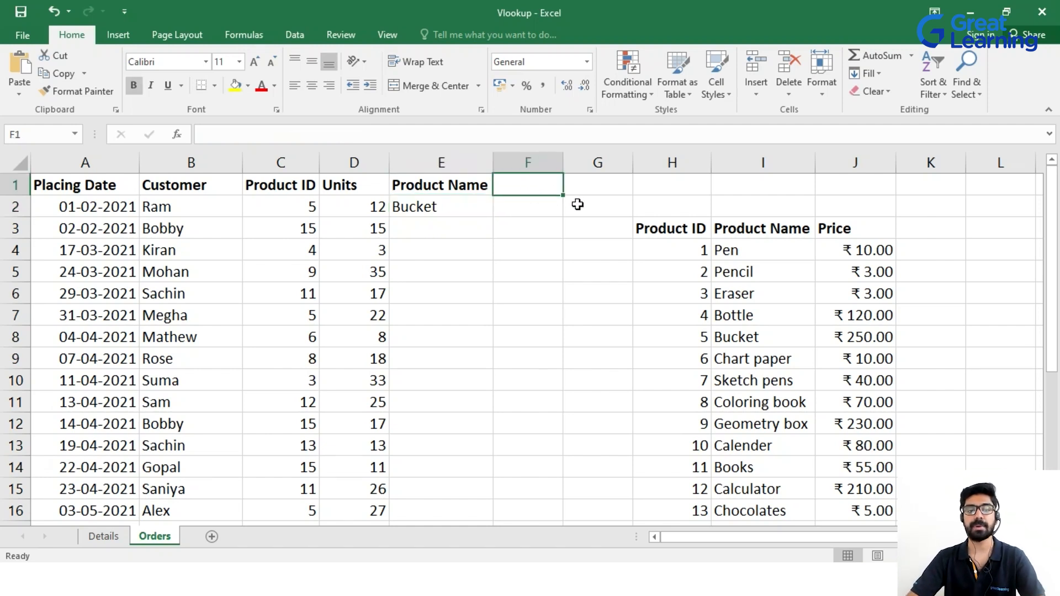
Head column F 'Price' and begin a VLOOKUP in F2 keyed on C2.
{"action": "type", "text": "Price"}
{"action": "key", "text": "Return"}
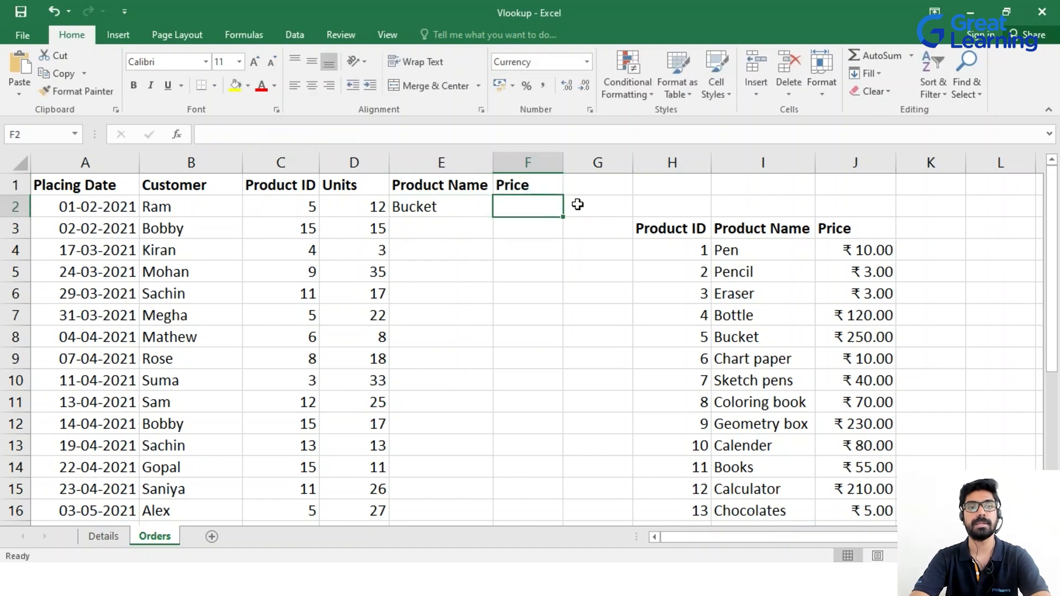
{"action": "type", "text": "="}
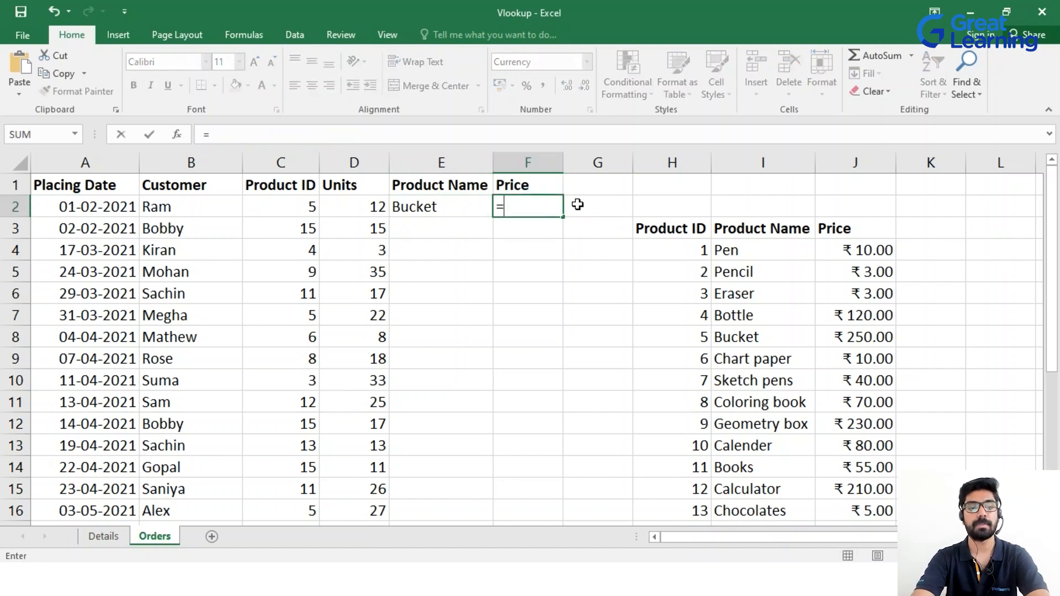
{"action": "type", "text": "vlo"}
{"action": "key", "text": "Tab"}
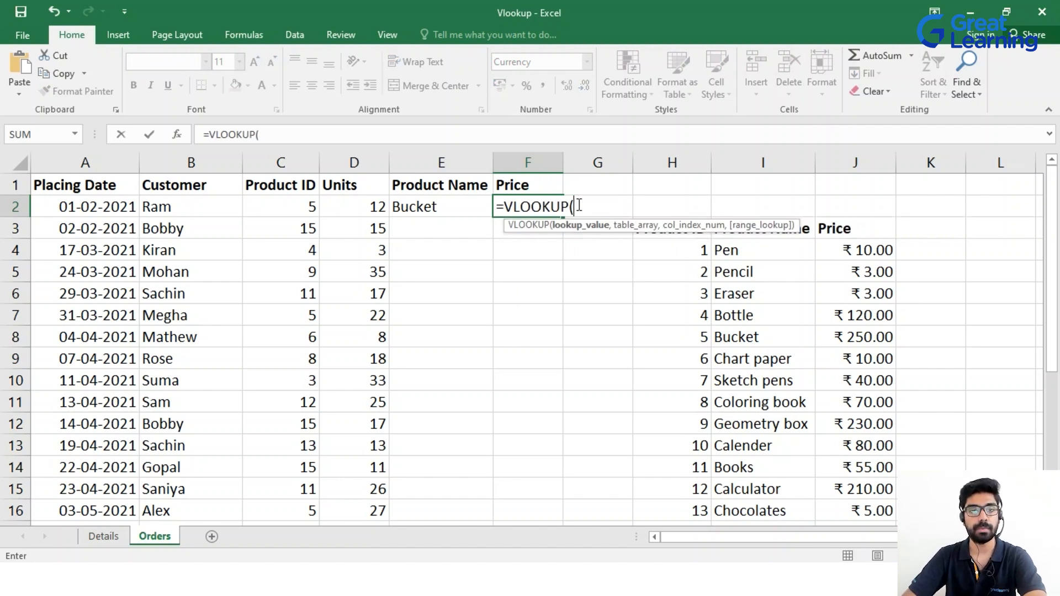
{"action": "left_click", "coordinate": [298, 210]}
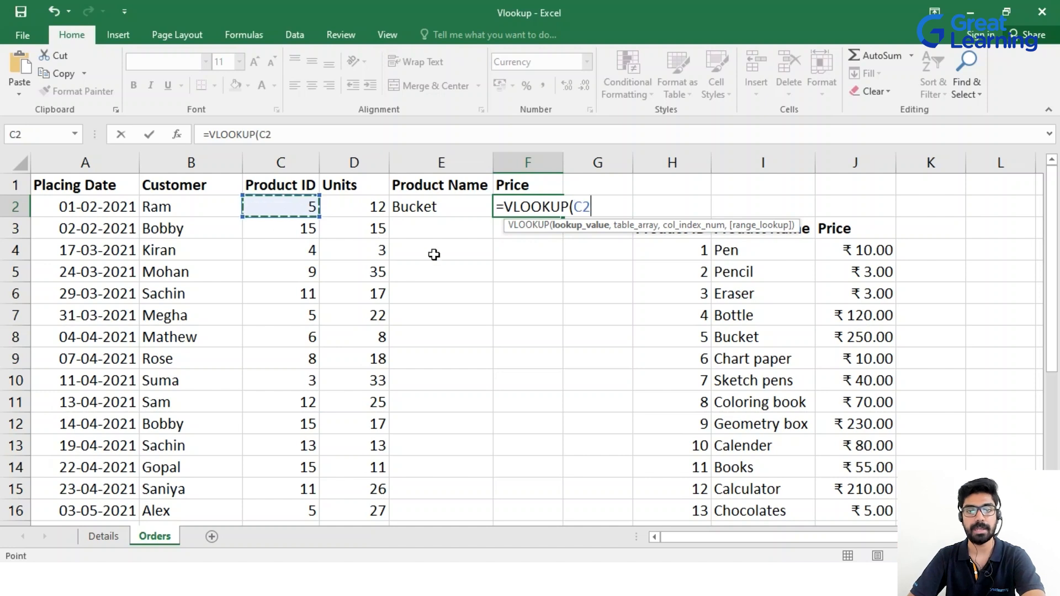
{"action": "type", "text": ","}
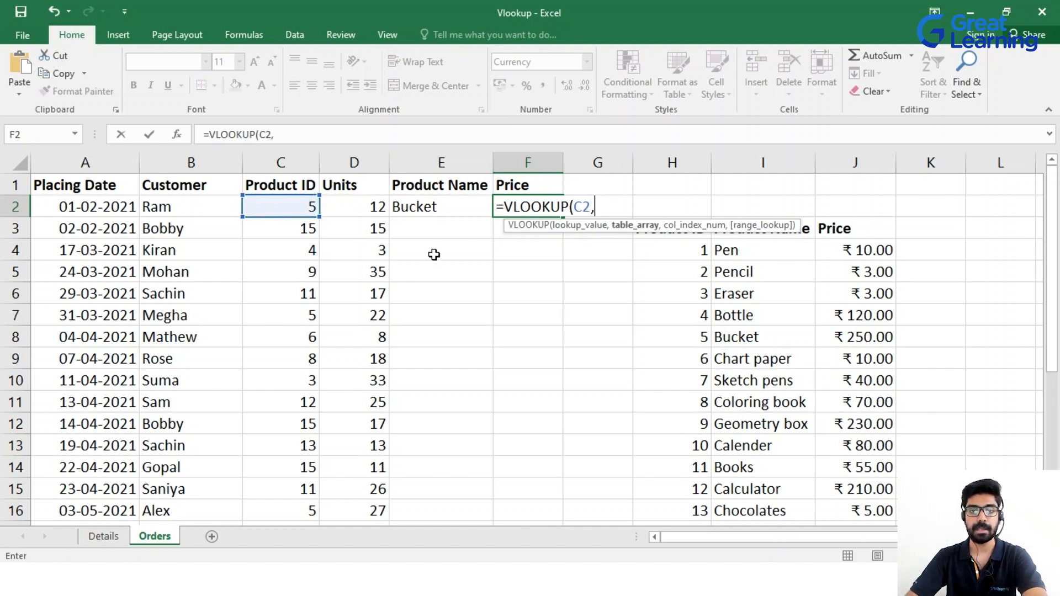
Complete F2 as =VLOOKUP(C2,H3:J18,3,TRUE), returning ₹ 250.00.
{"action": "left_click_drag", "start_coordinate": [736, 222], "coordinate": [557, 223]}
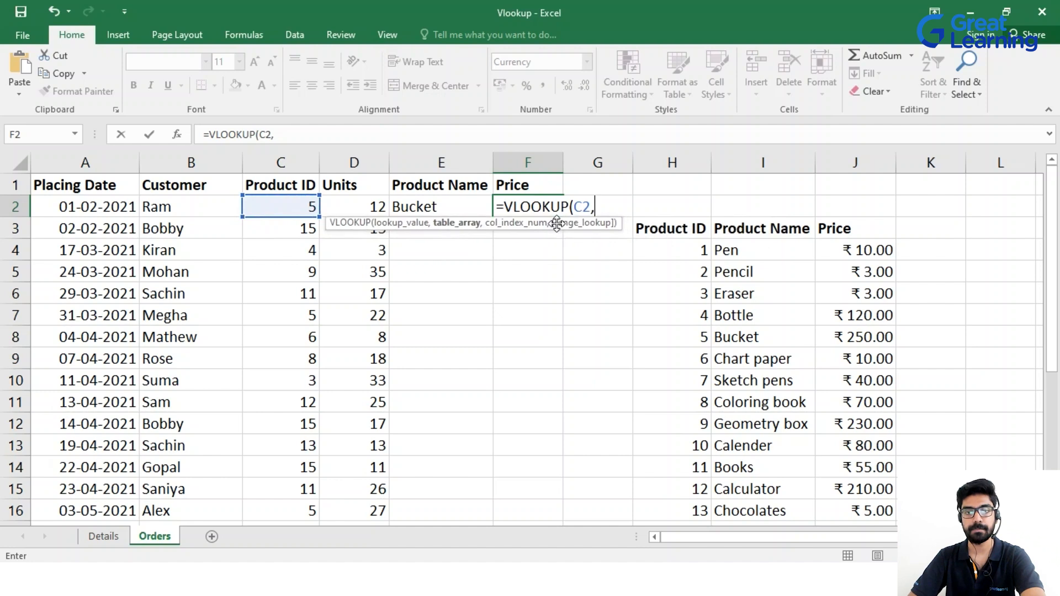
{"action": "left_click_drag", "start_coordinate": [640, 230], "coordinate": [847, 497]}
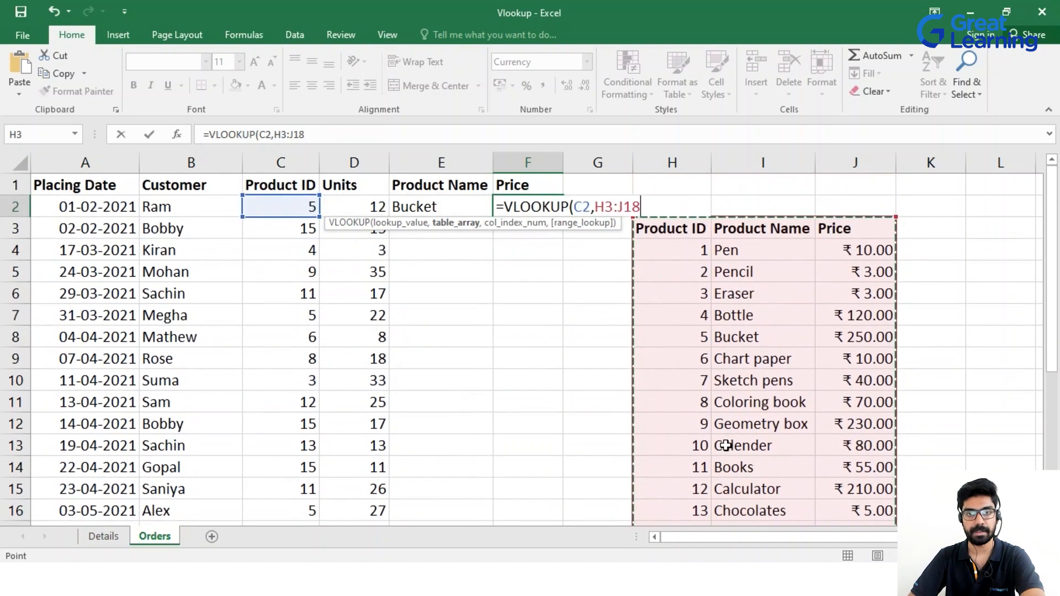
{"action": "type", "text": ","}
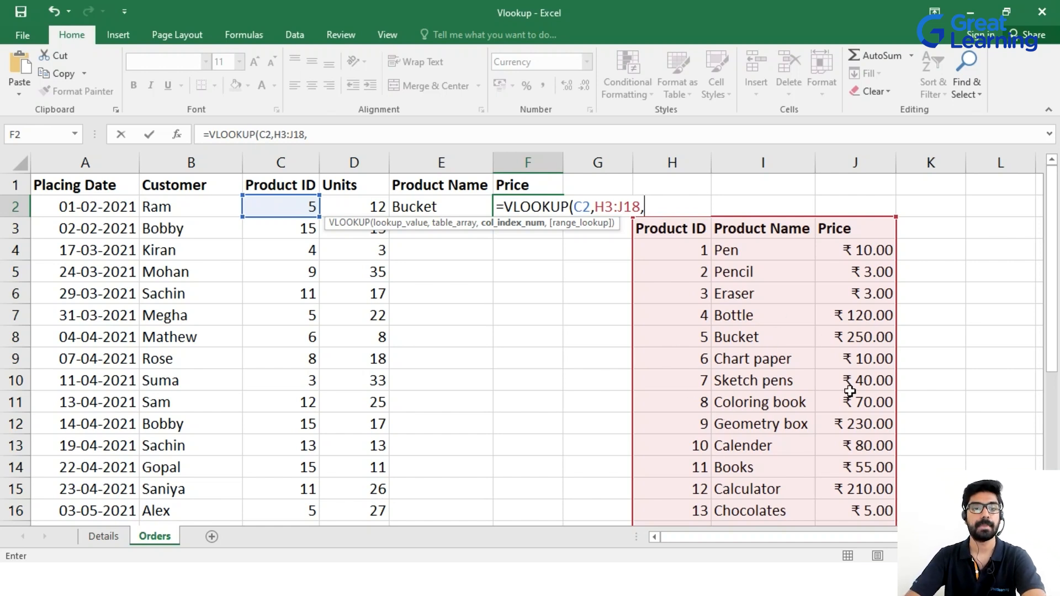
{"action": "type", "text": "3,"}
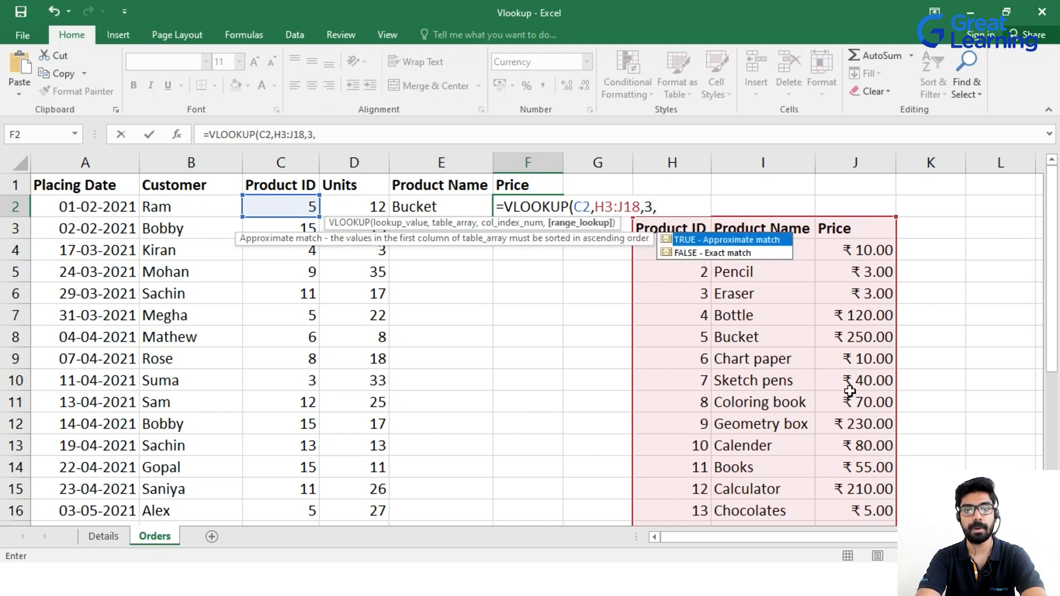
{"action": "key", "text": "Tab"}
{"action": "type", "text": ")"}
{"action": "key", "text": "Return"}
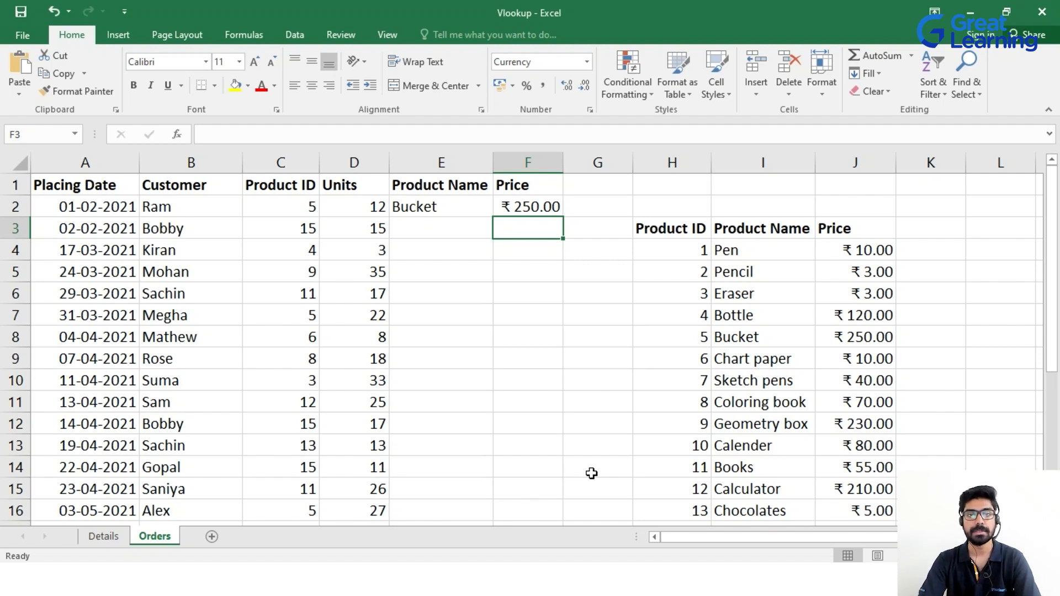
{"action": "left_click", "coordinate": [105, 537]}
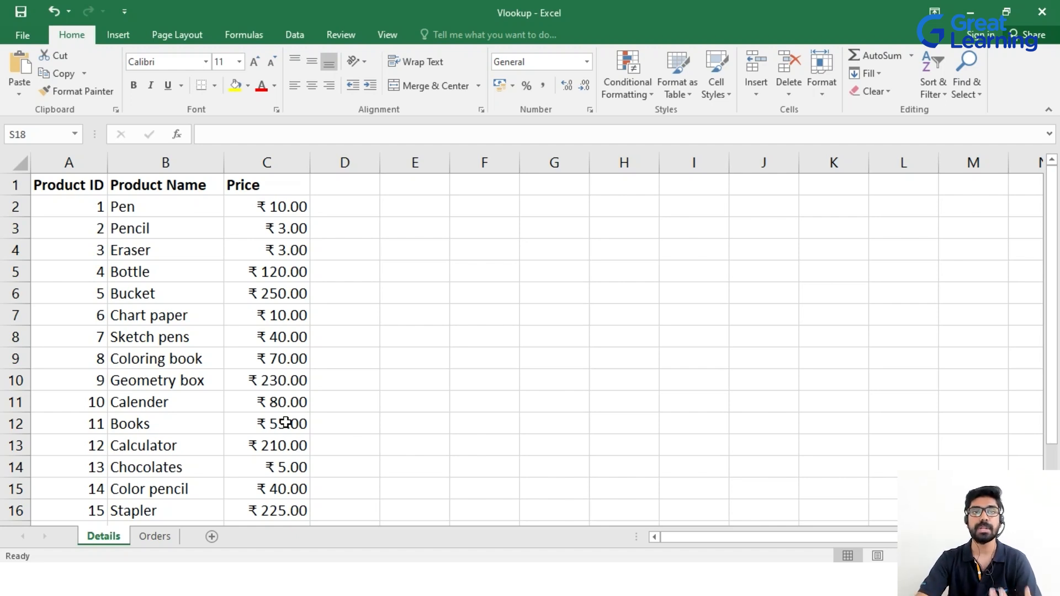
{"action": "left_click", "coordinate": [155, 536]}
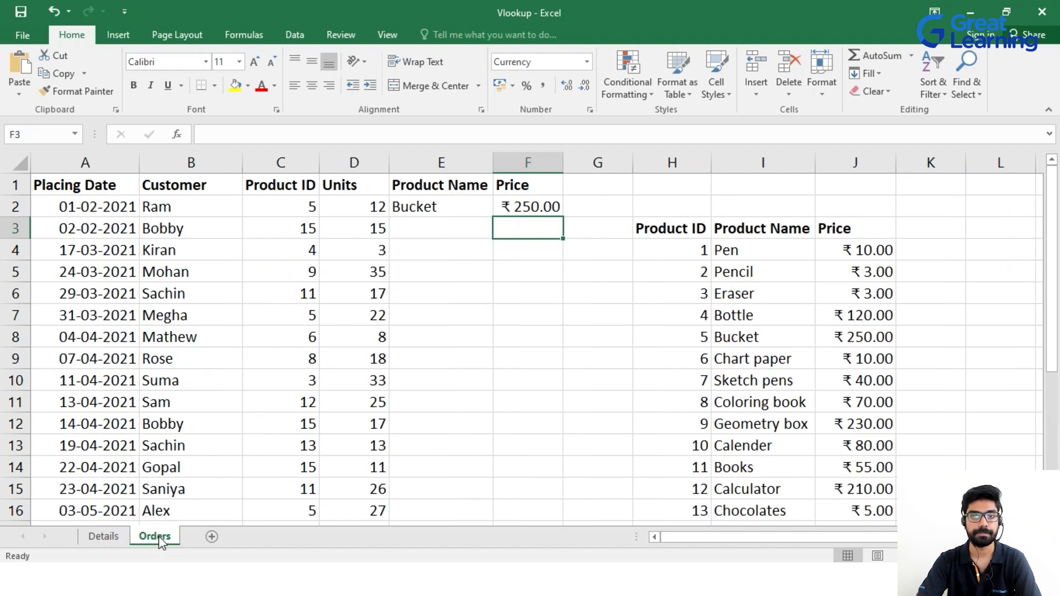
{"action": "left_click", "coordinate": [402, 229]}
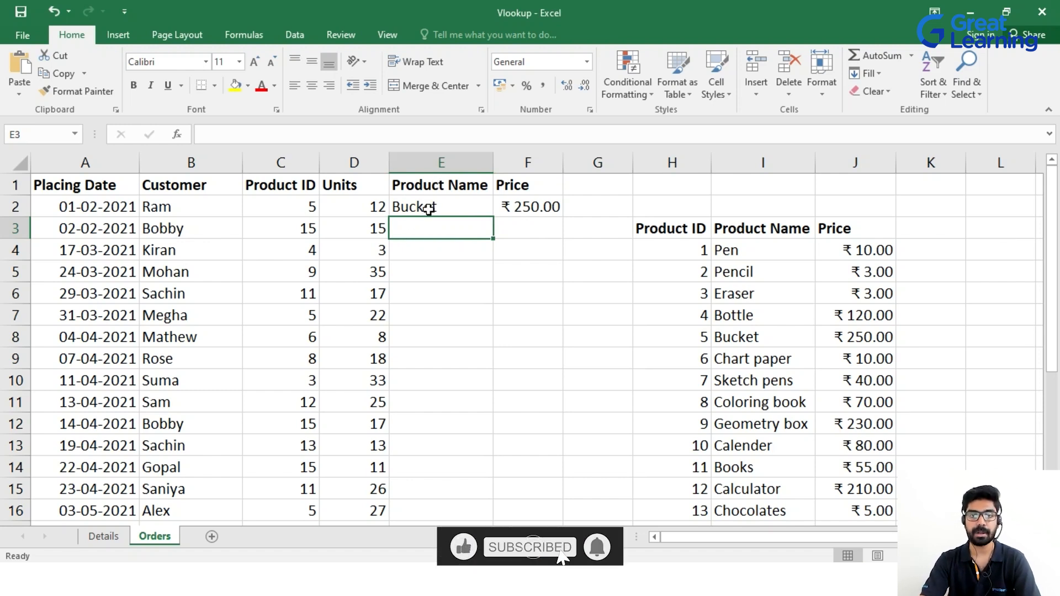
Enter =VLOOKUP(C3,Details!A1:C16,2,TRUE) in E3 so it returns Stapler.
{"action": "type", "text": "=vlo"}
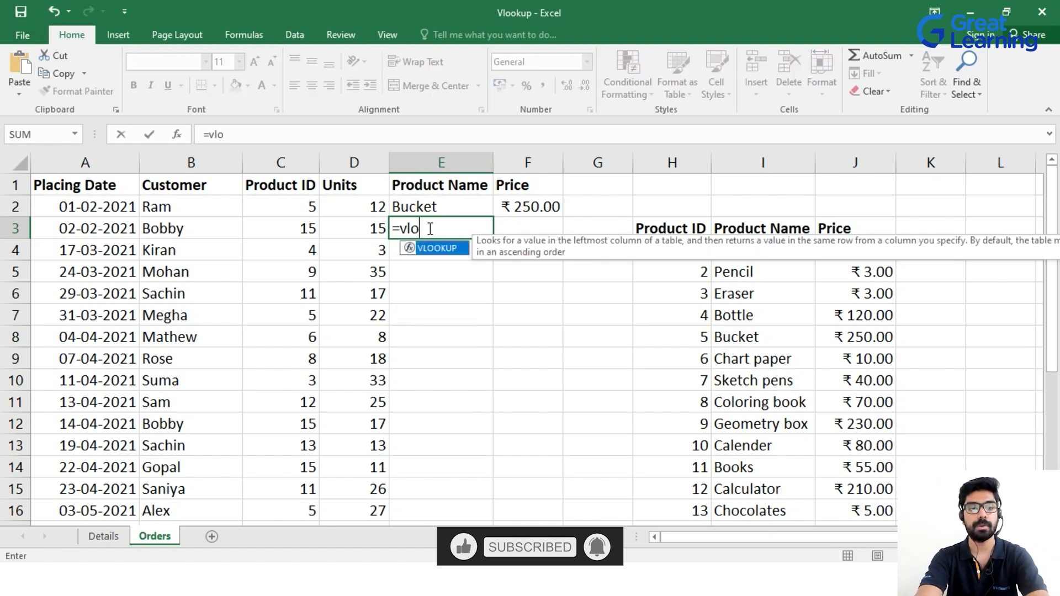
{"action": "key", "text": "Tab"}
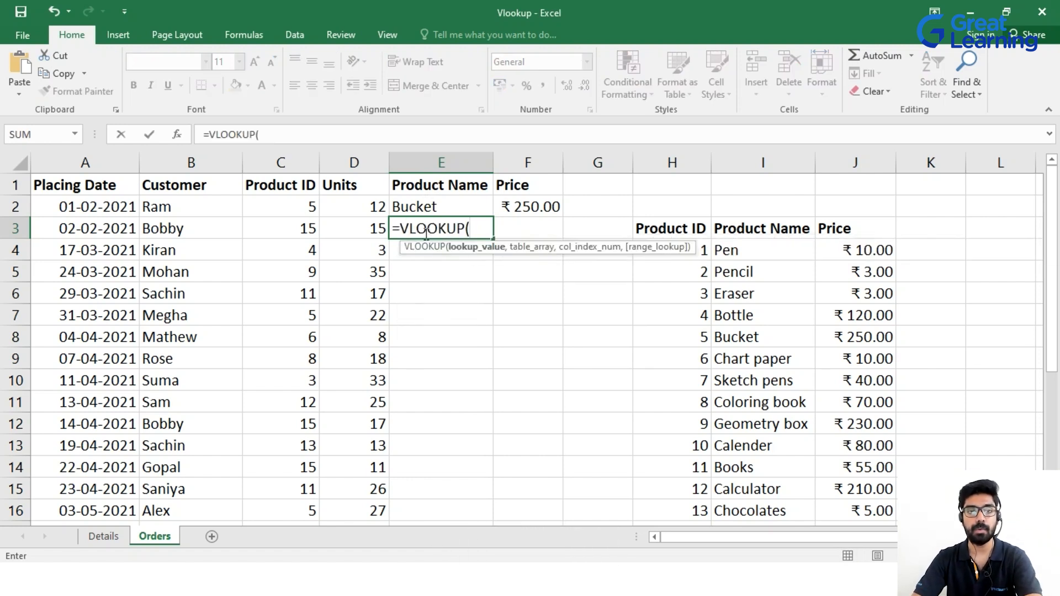
{"action": "left_click", "coordinate": [305, 228]}
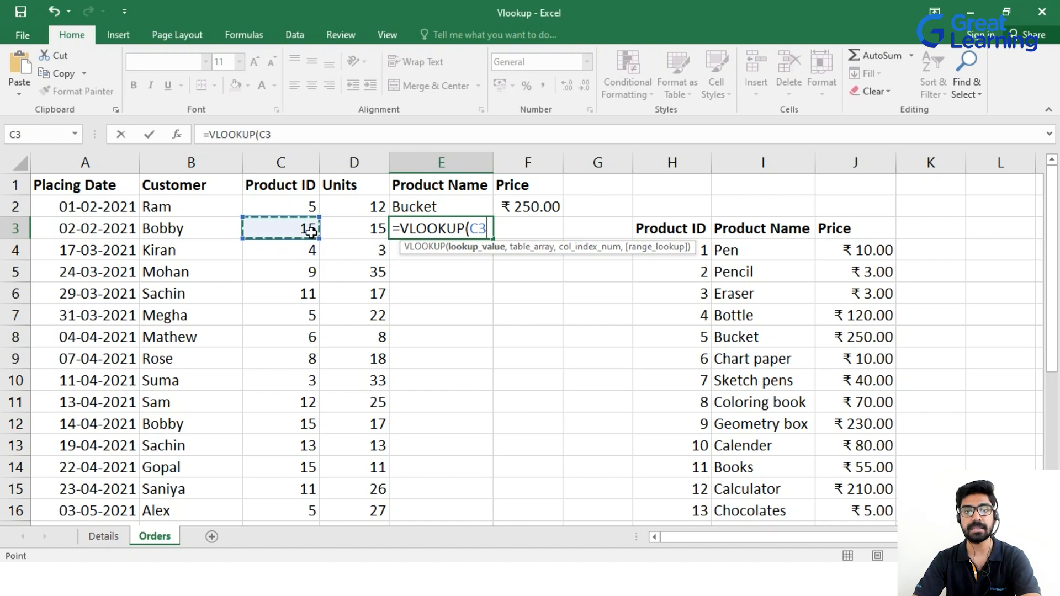
{"action": "type", "text": ","}
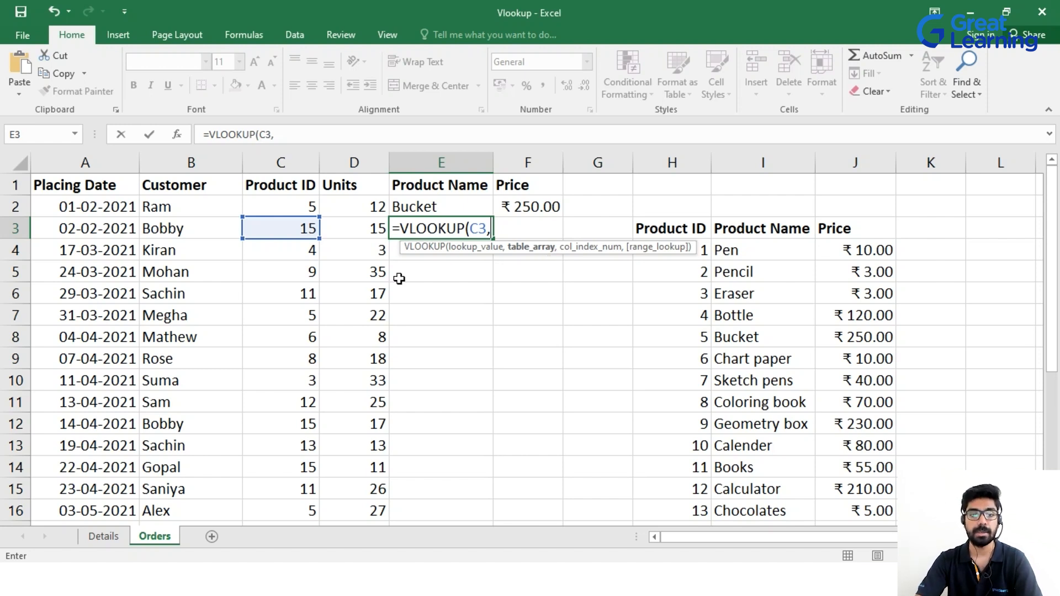
{"action": "left_click", "coordinate": [103, 536]}
{"action": "left_click_drag", "start_coordinate": [76, 185], "coordinate": [276, 442]}
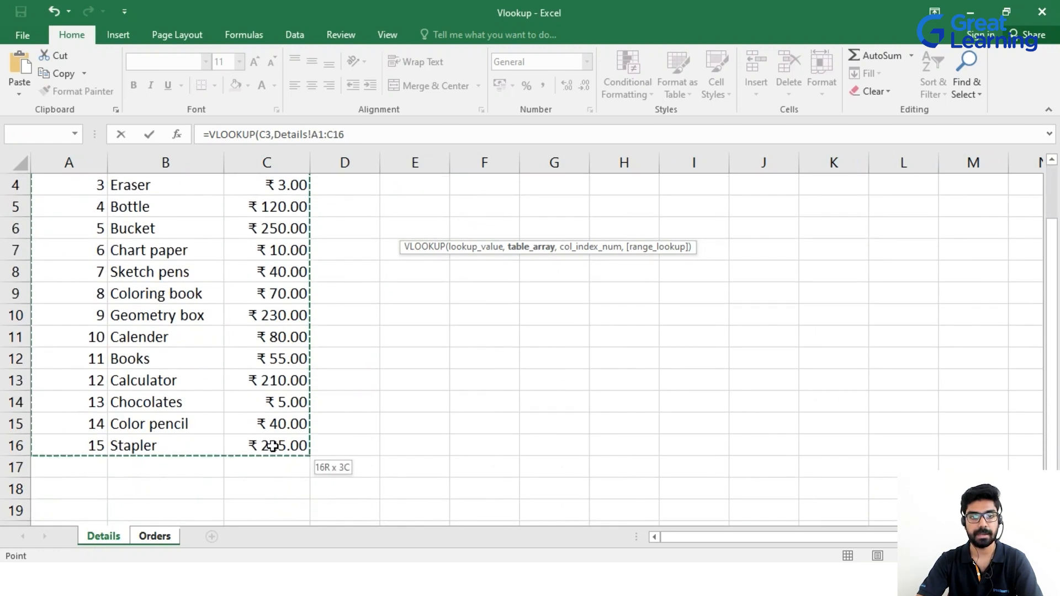
{"action": "scroll", "coordinate": [272, 445], "scroll_direction": "up", "scroll_amount": 1}
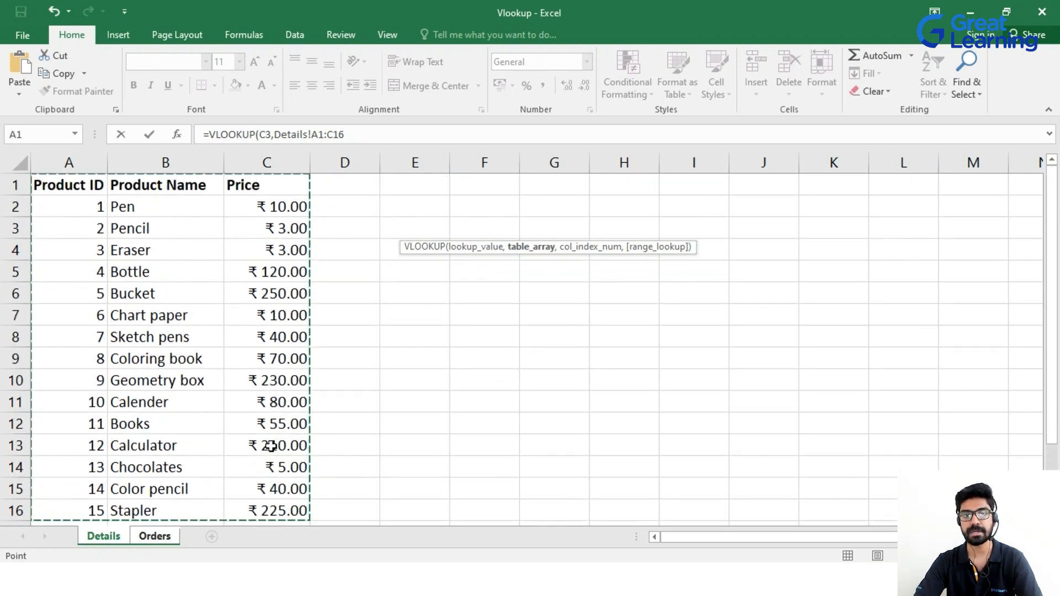
{"action": "type", "text": ","}
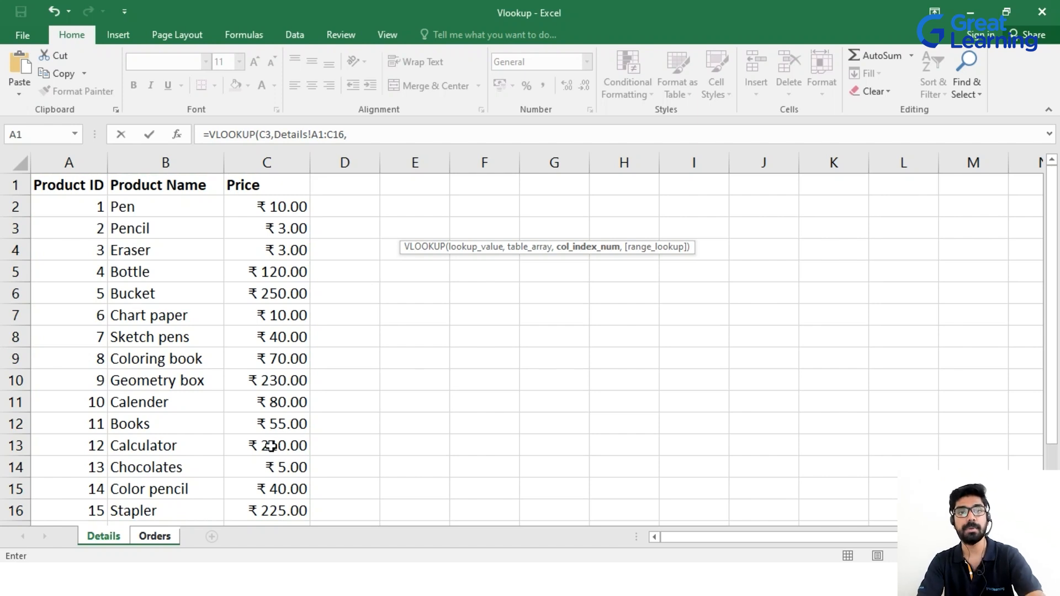
{"action": "type", "text": "2,"}
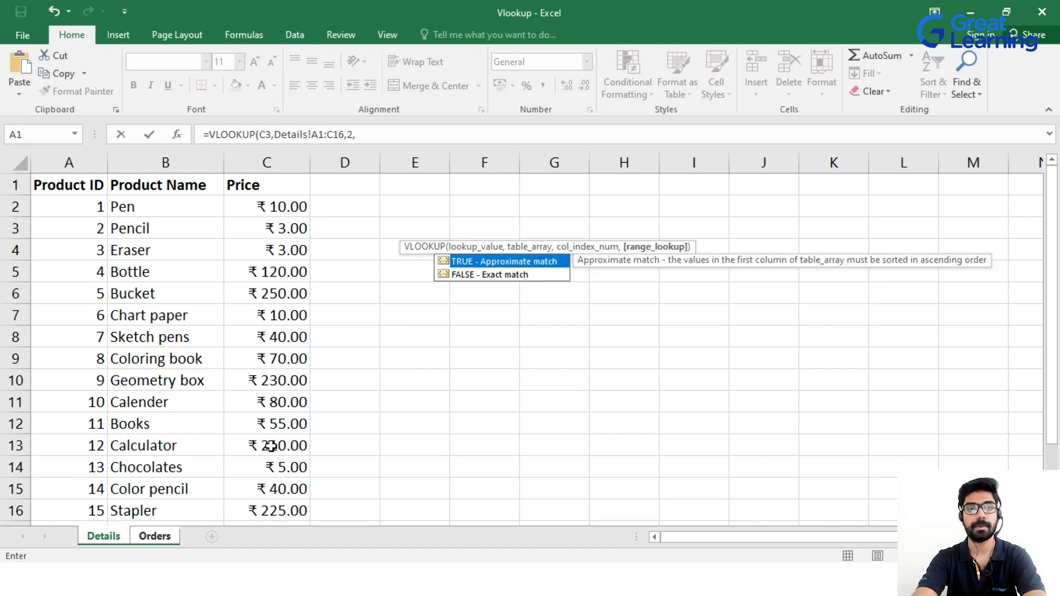
{"action": "key", "text": "Tab"}
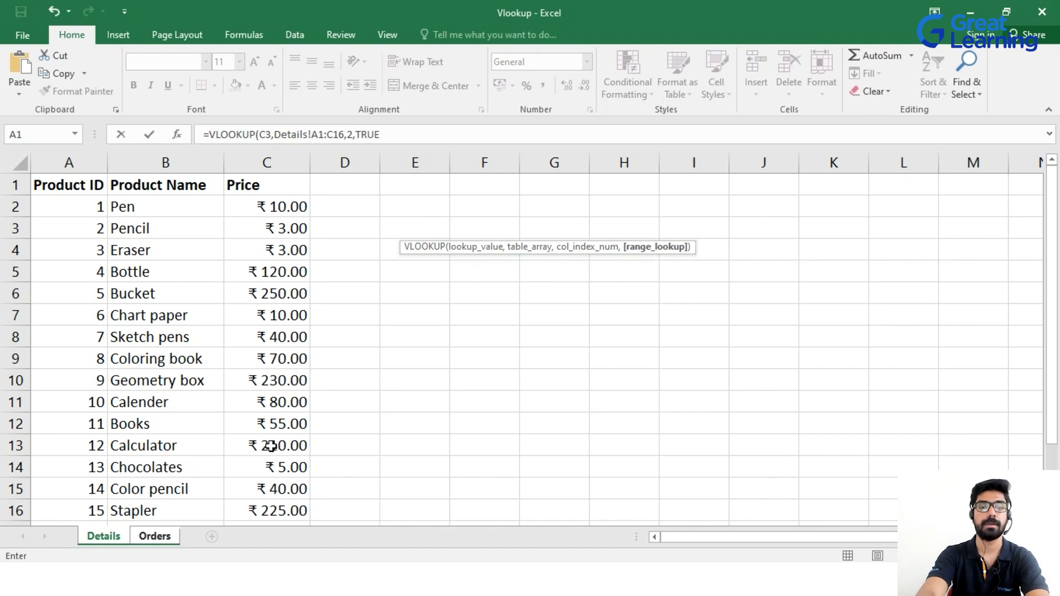
{"action": "key", "text": "Return"}
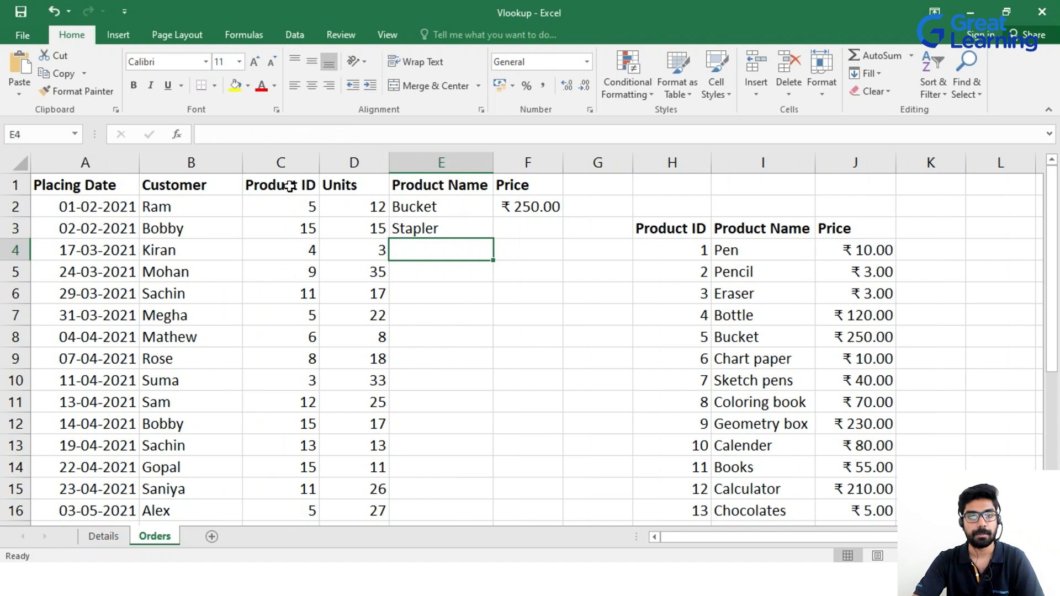
Enter =VLOOKUP(C3,Details!A1:C16,3,TRUE) in F3 so it returns ₹ 225.00.
{"action": "scroll", "coordinate": [571, 322], "scroll_direction": "down", "scroll_amount": 4}
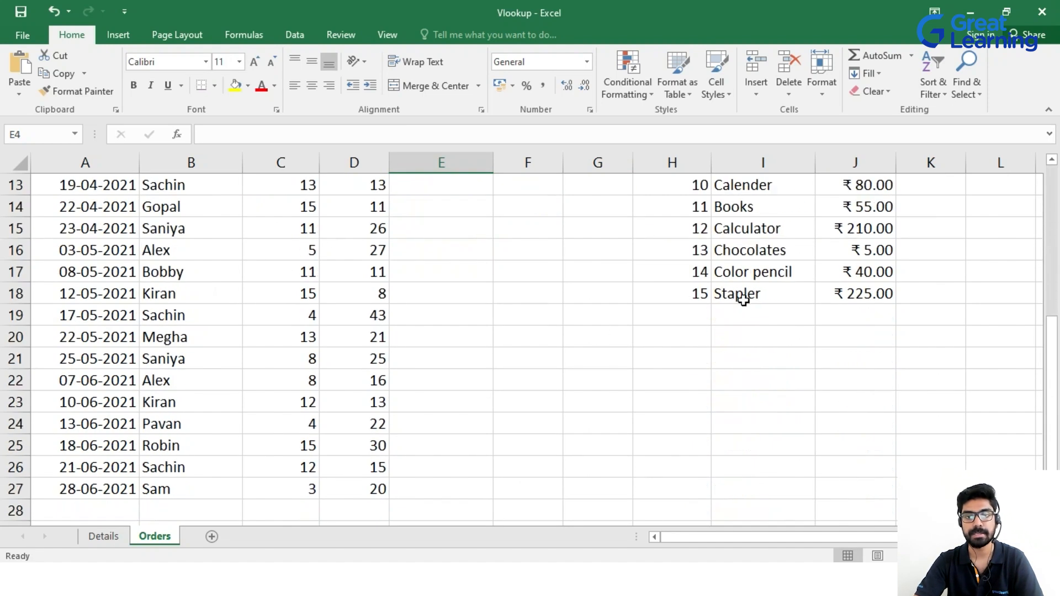
{"action": "scroll", "coordinate": [710, 333], "scroll_direction": "up", "scroll_amount": 4}
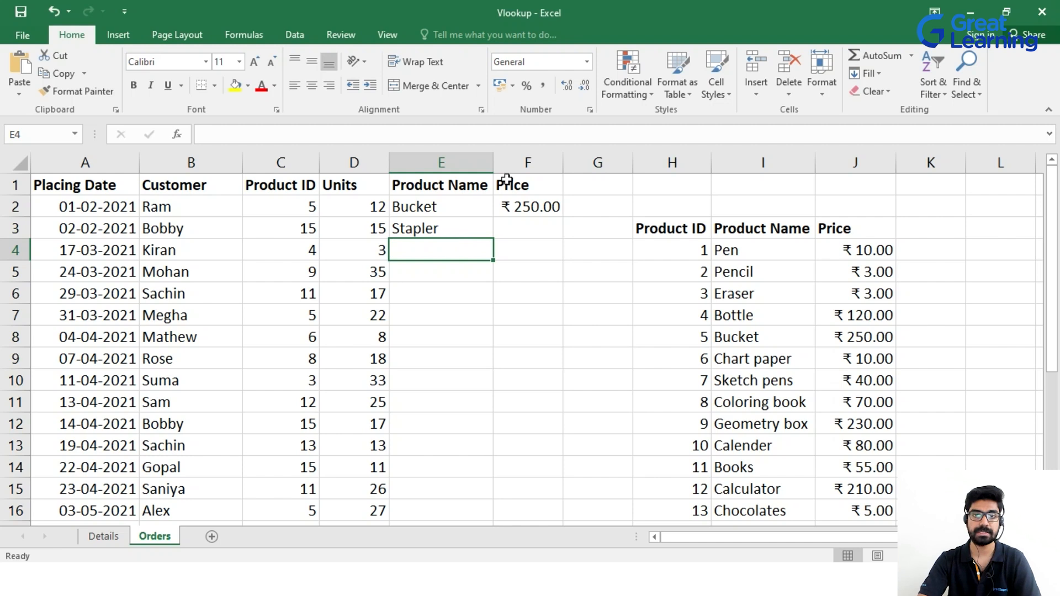
{"action": "left_click", "coordinate": [532, 231]}
{"action": "type", "text": "=vlo"}
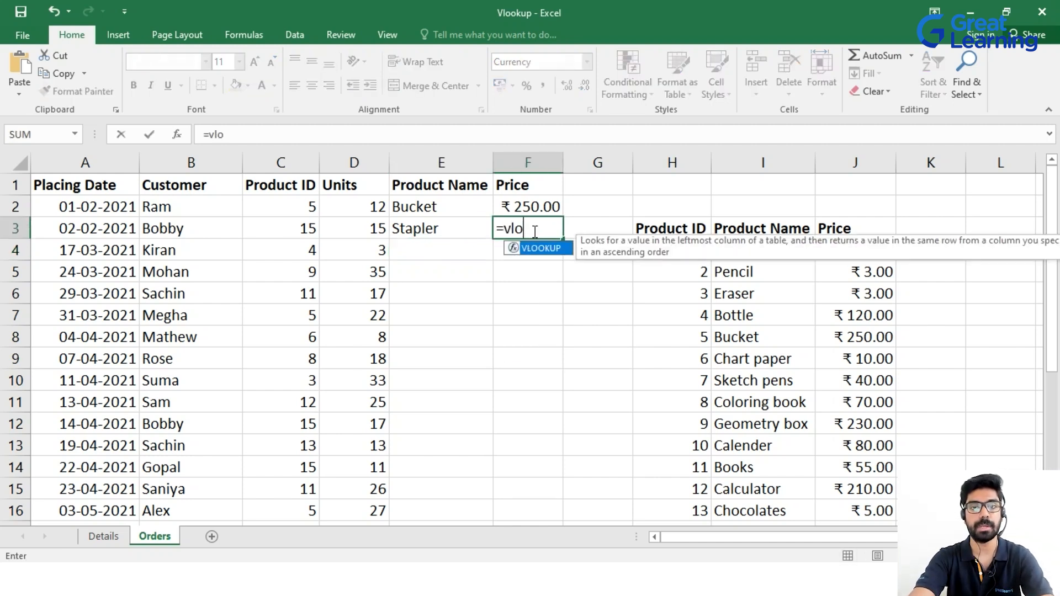
{"action": "key", "text": "Tab"}
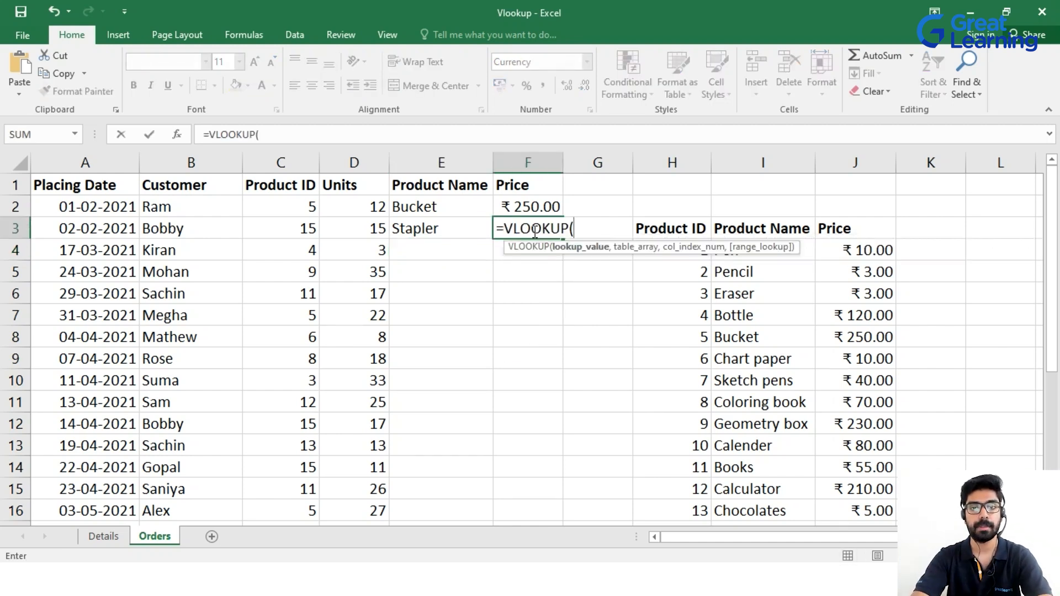
{"action": "left_click", "coordinate": [296, 231]}
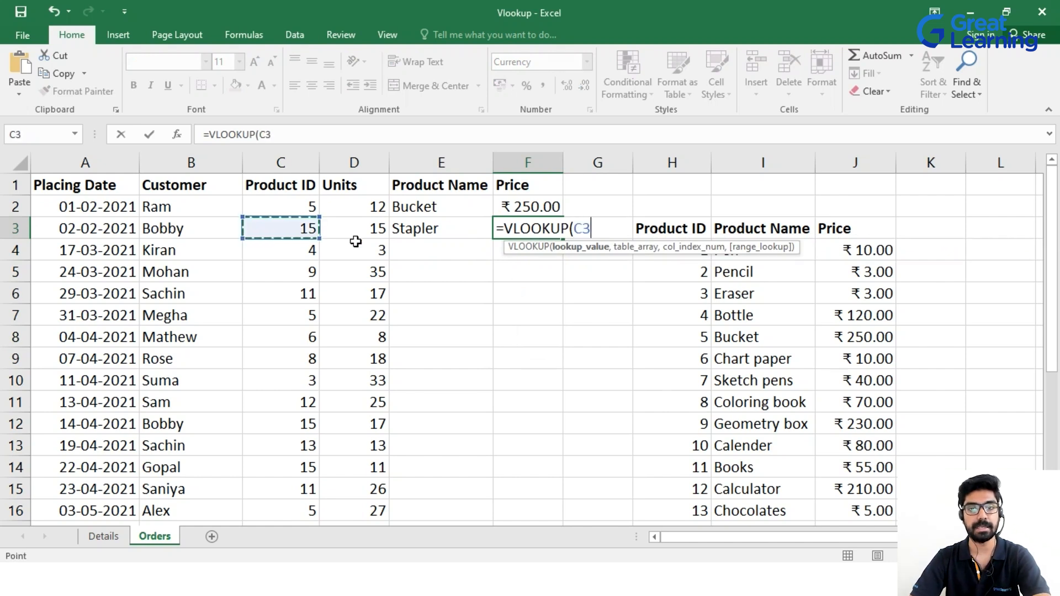
{"action": "type", "text": ","}
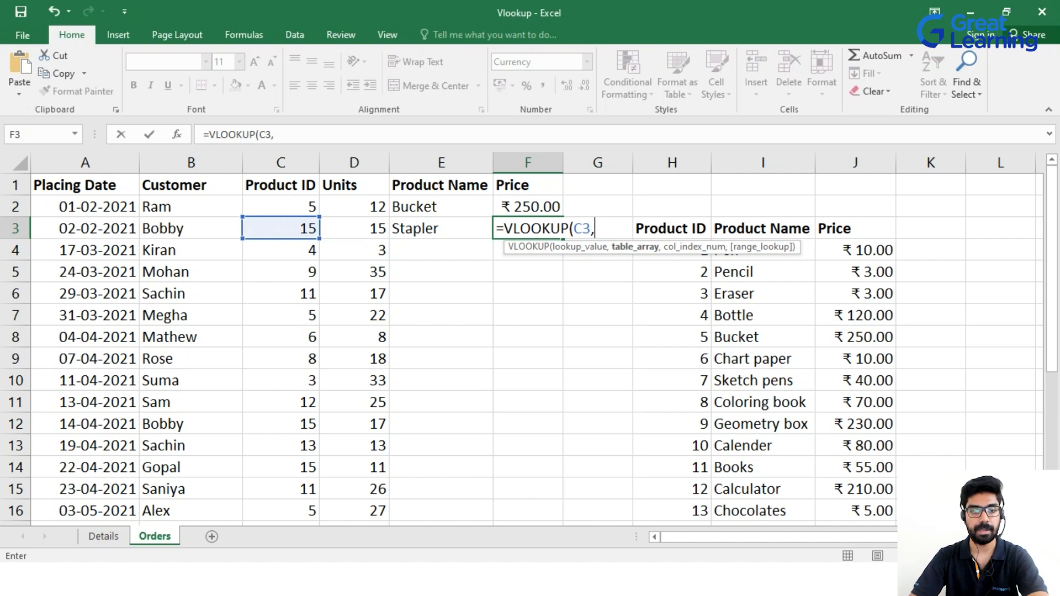
{"action": "left_click", "coordinate": [99, 538]}
{"action": "left_click_drag", "start_coordinate": [69, 180], "coordinate": [275, 448]}
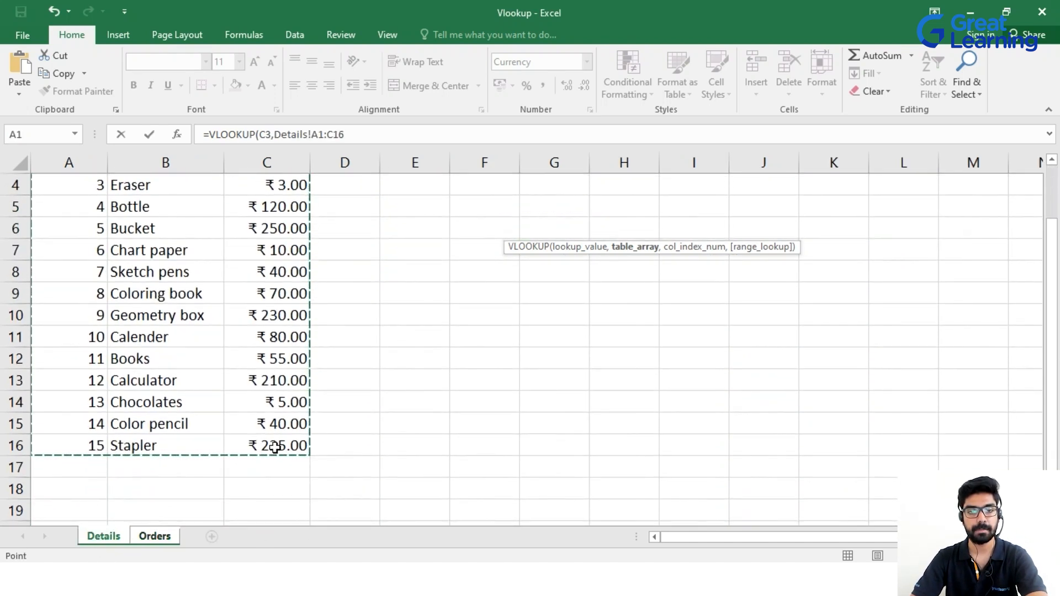
{"action": "type", "text": ",3"}
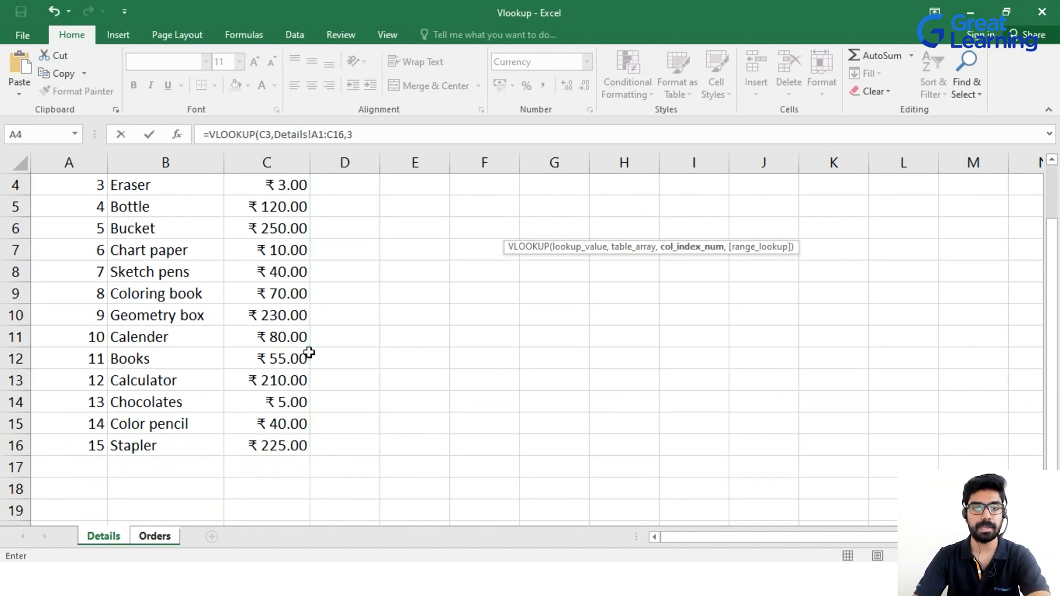
{"action": "scroll", "coordinate": [309, 353], "scroll_direction": "up", "scroll_amount": 1}
{"action": "type", "text": "3,TRUE"}
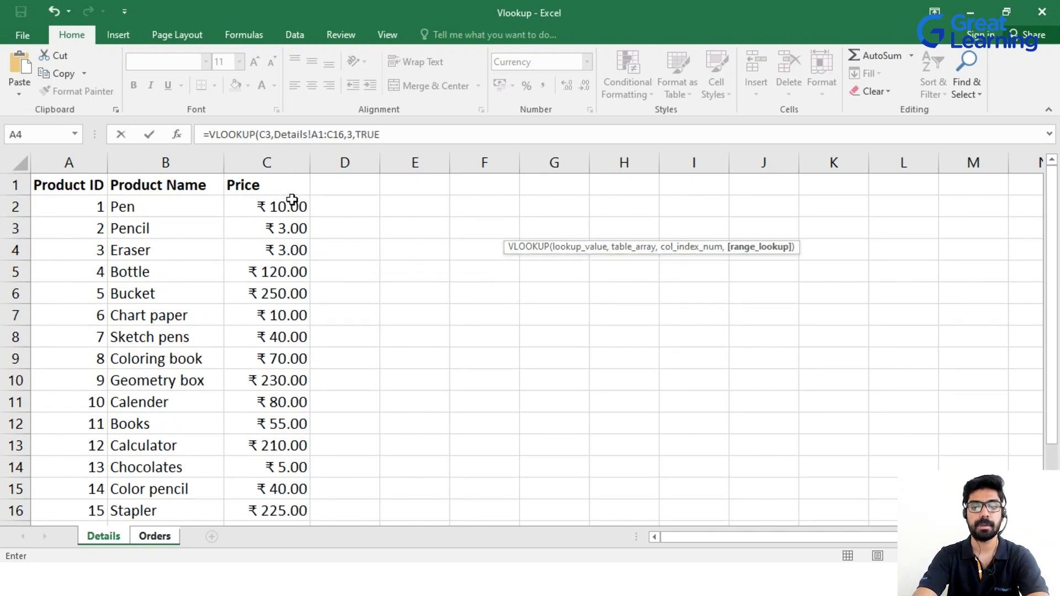
{"action": "key", "text": "Return"}
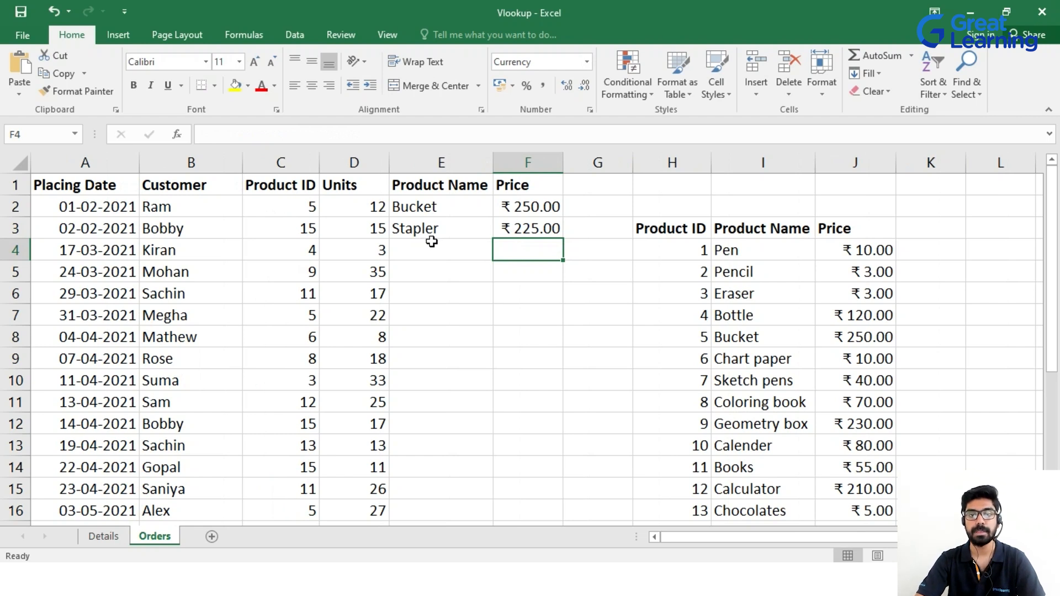
Create a new blank workbook, Book1.
{"action": "scroll", "coordinate": [568, 280], "scroll_direction": "down", "scroll_amount": 2}
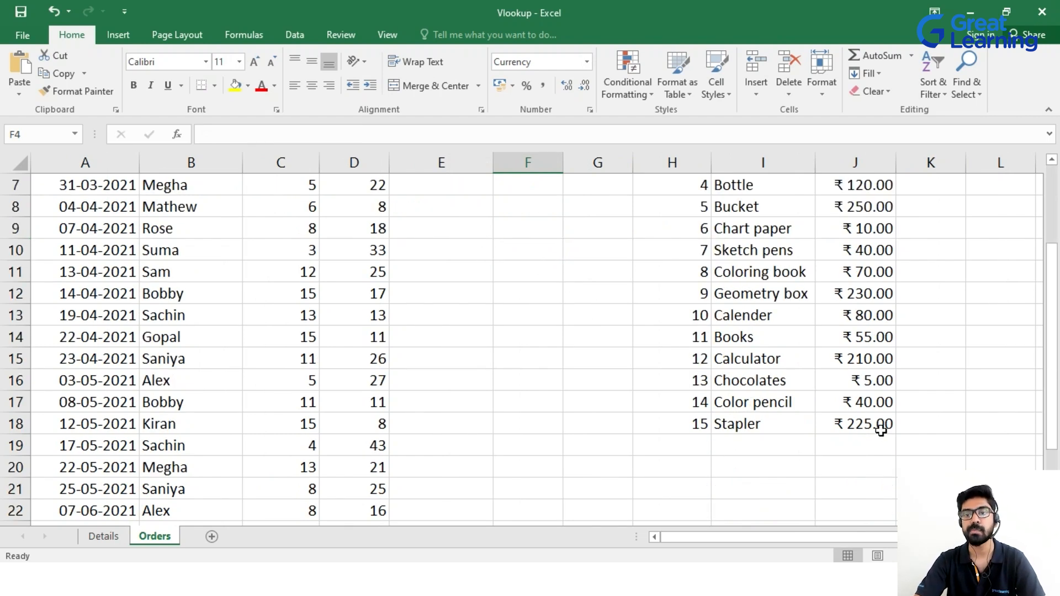
{"action": "scroll", "coordinate": [880, 426], "scroll_direction": "up", "scroll_amount": 2}
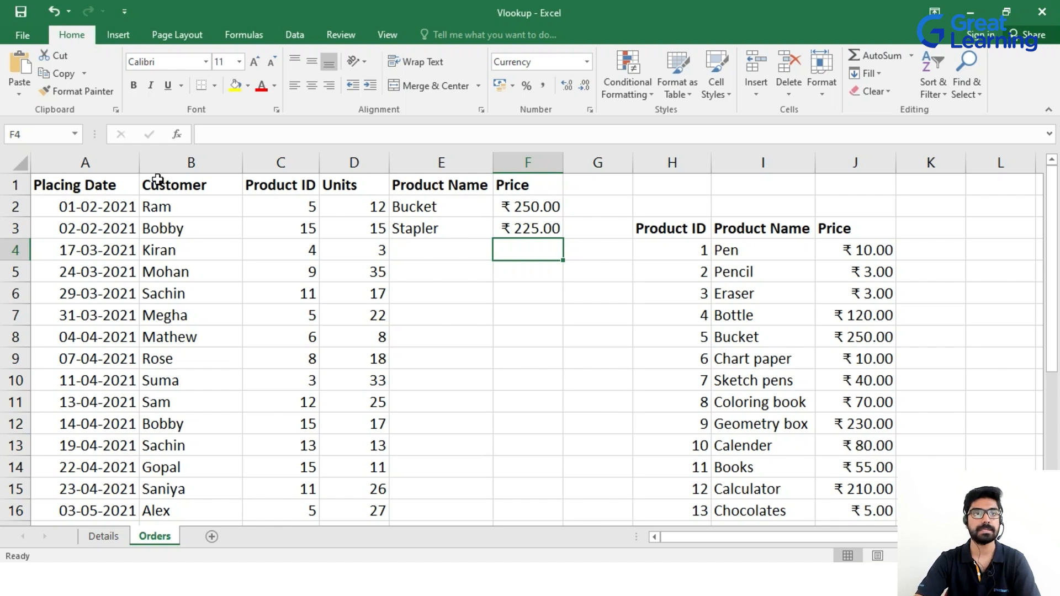
{"action": "left_click", "coordinate": [21, 35]}
{"action": "left_click", "coordinate": [49, 99]}
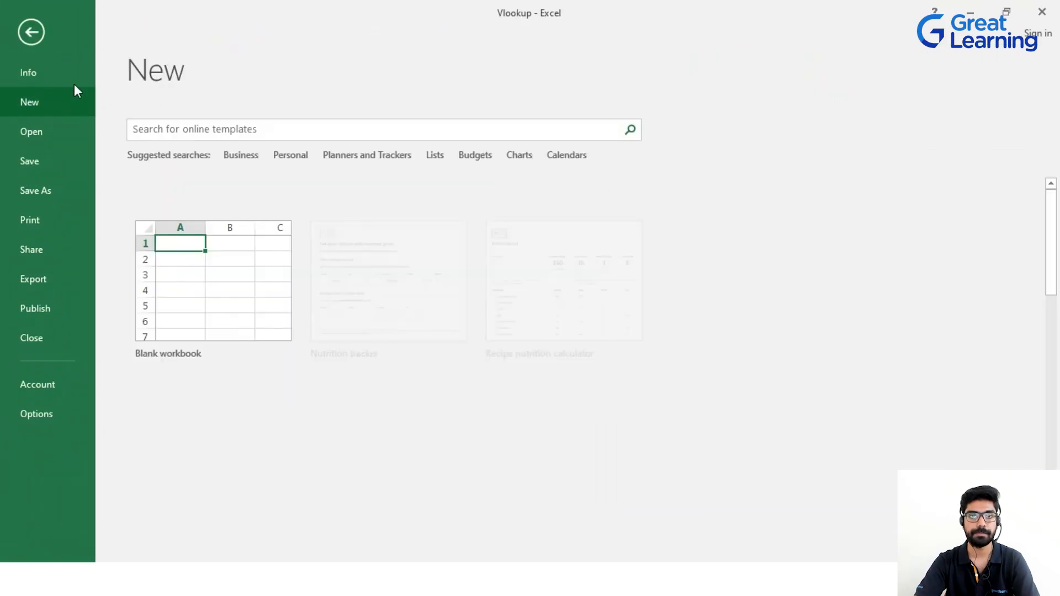
{"action": "left_click", "coordinate": [198, 239]}
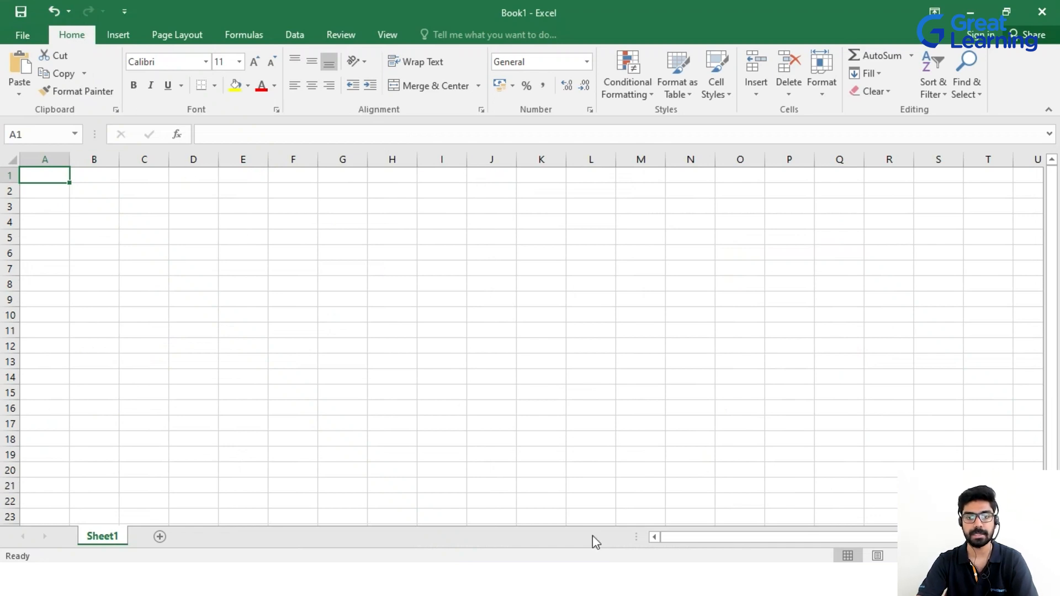
Copy the product table H3:J18 from the Orders sheet into Book1 at A1.
{"action": "left_click", "coordinate": [627, 578]}
{"action": "left_click", "coordinate": [561, 542]}
{"action": "left_click_drag", "start_coordinate": [677, 230], "coordinate": [875, 488]}
{"action": "key", "text": "ctrl+c"}
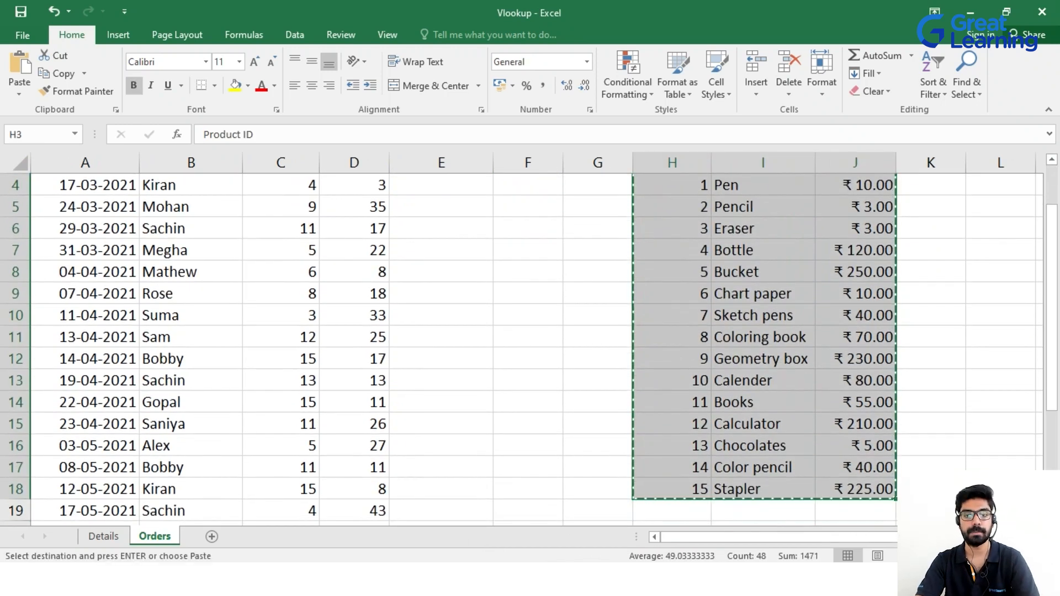
{"action": "left_click", "coordinate": [627, 579]}
{"action": "left_click", "coordinate": [657, 531]}
{"action": "key", "text": "ctrl+v"}
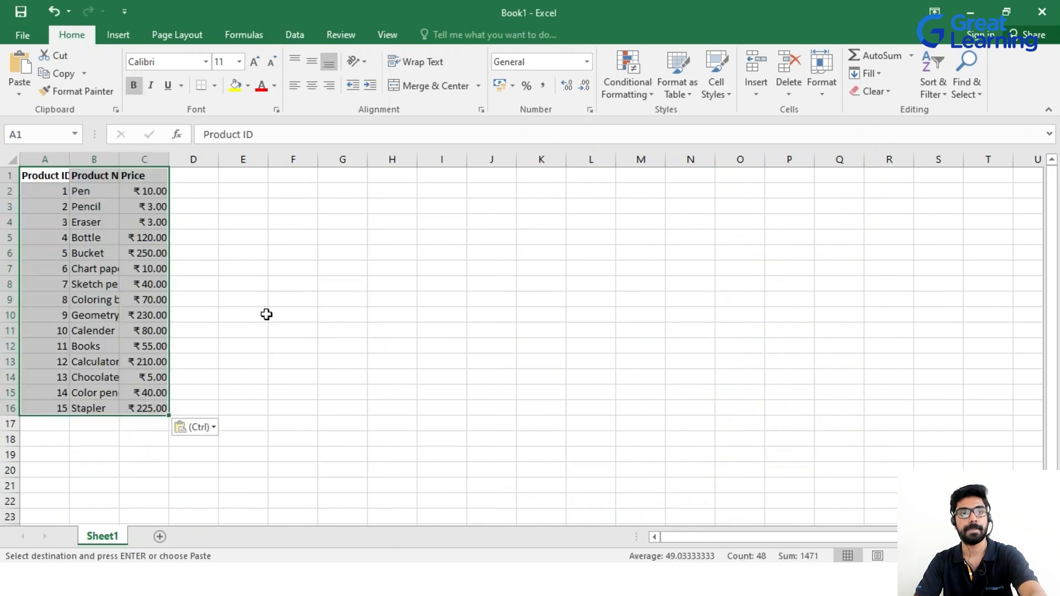
Autofit Book1's columns A, B and C to the pasted product data.
{"action": "double_click", "coordinate": [71, 164]}
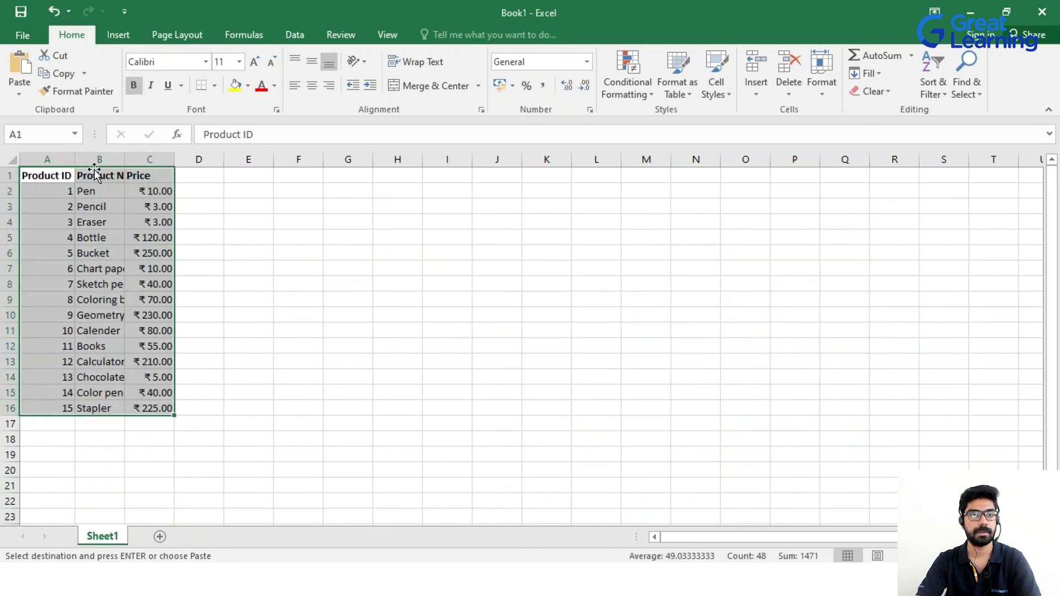
{"action": "double_click", "coordinate": [125, 162]}
{"action": "double_click", "coordinate": [196, 159]}
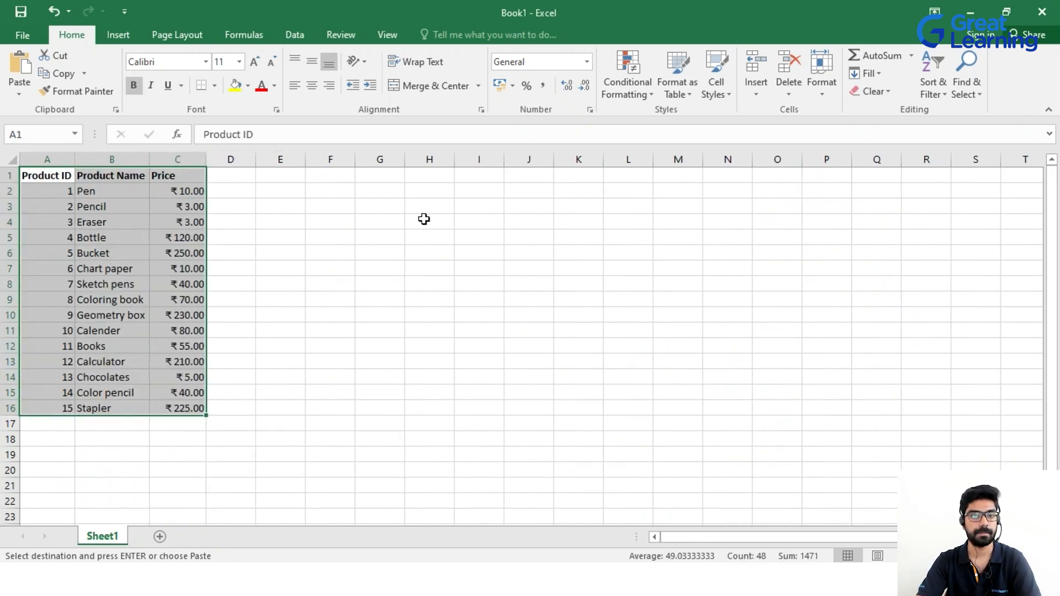
{"action": "scroll", "coordinate": [446, 391], "scroll_direction": "up", "scroll_amount": 4}
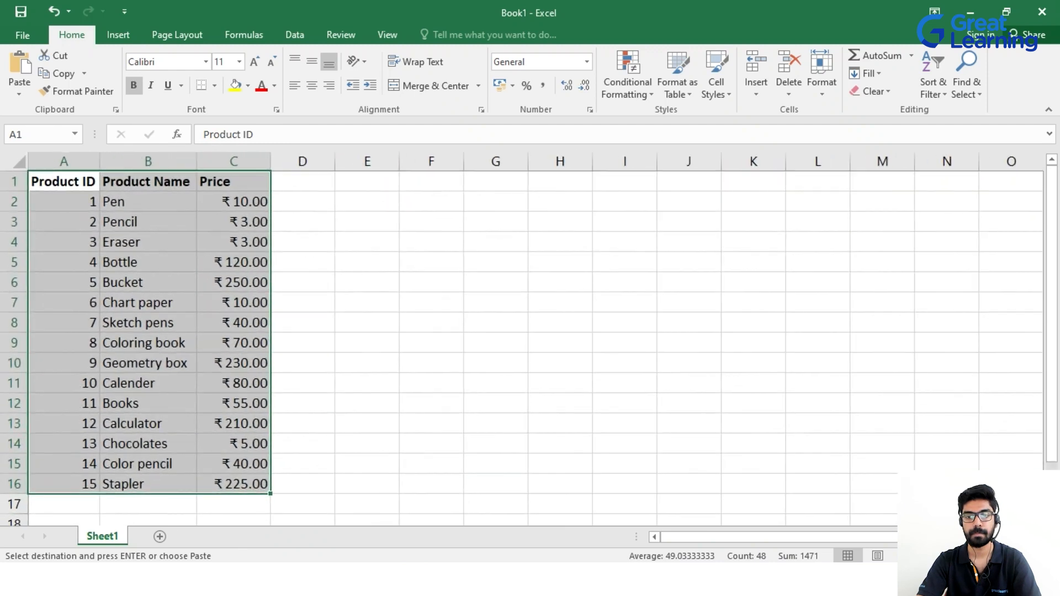
{"action": "left_click", "coordinate": [446, 389]}
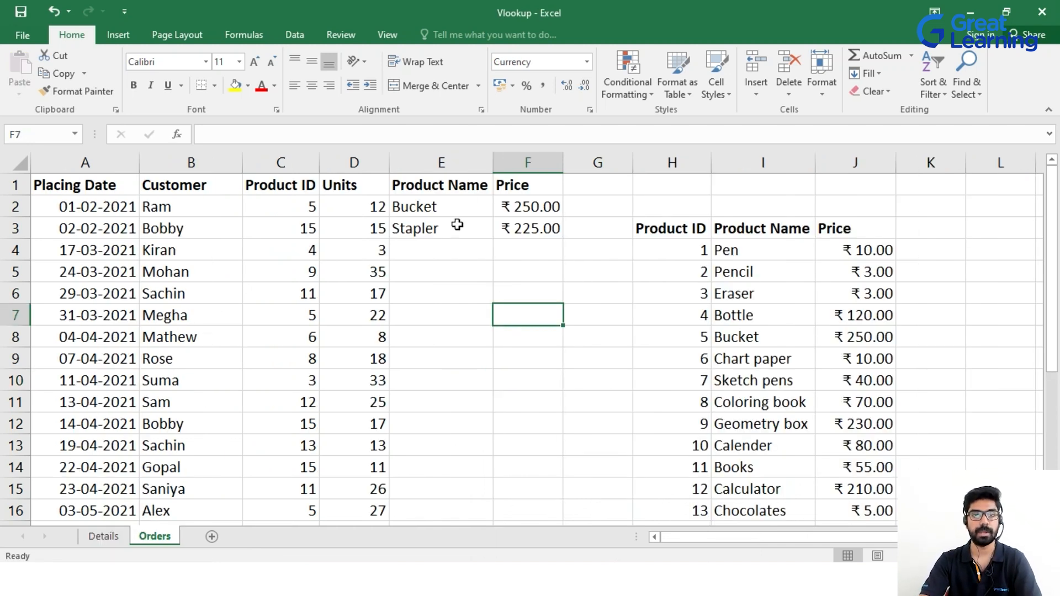
Enter =VLOOKUP(C4,[Book1]Sheet1!$A$1:$C$16,2,TRUE) in E4 so it returns Bottle.
{"action": "left_click", "coordinate": [445, 247]}
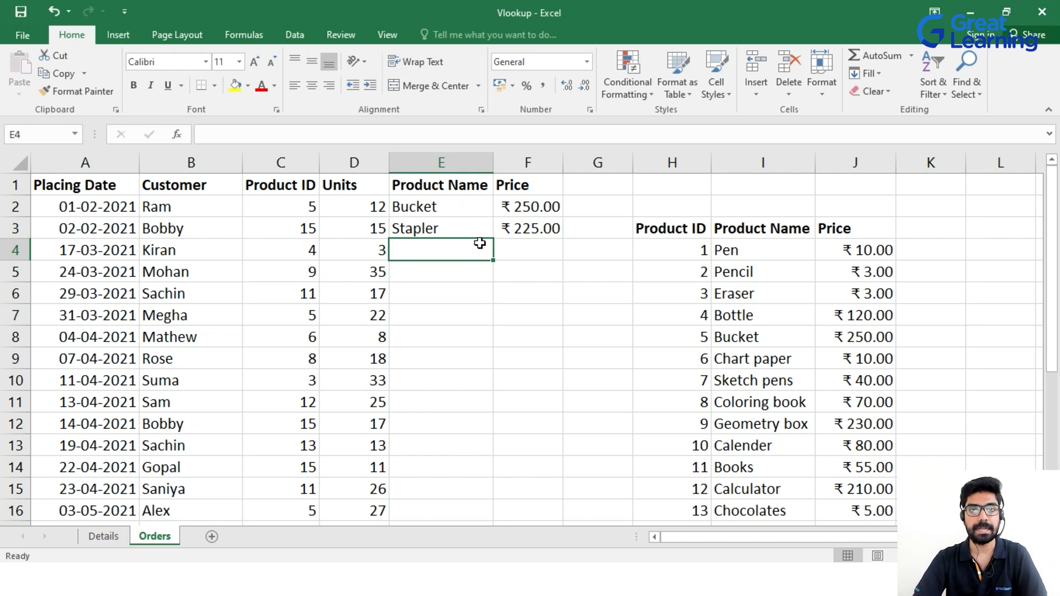
{"action": "type", "text": "=vlo"}
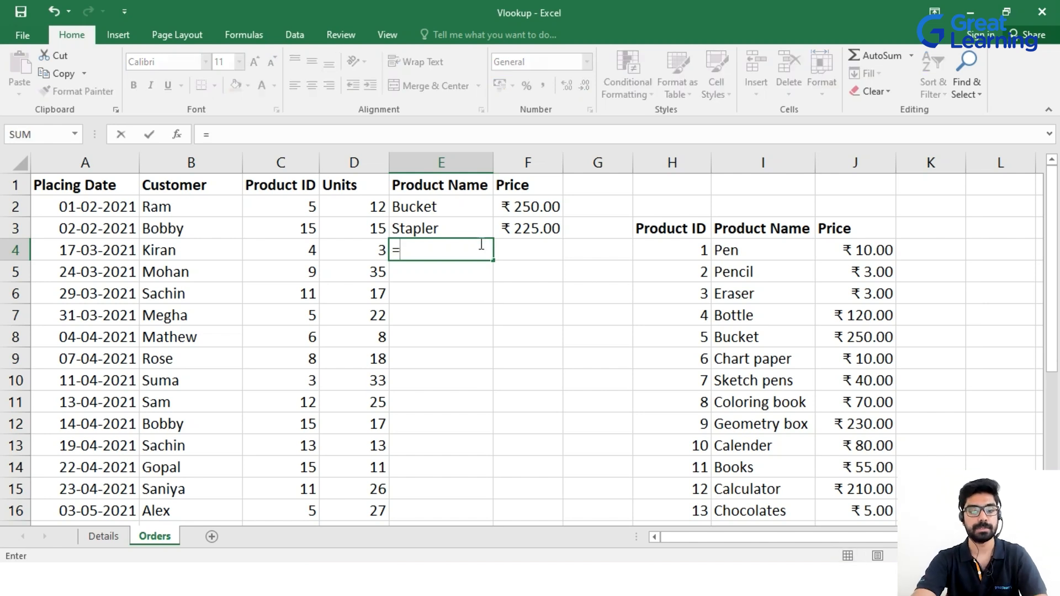
{"action": "key", "text": "Tab"}
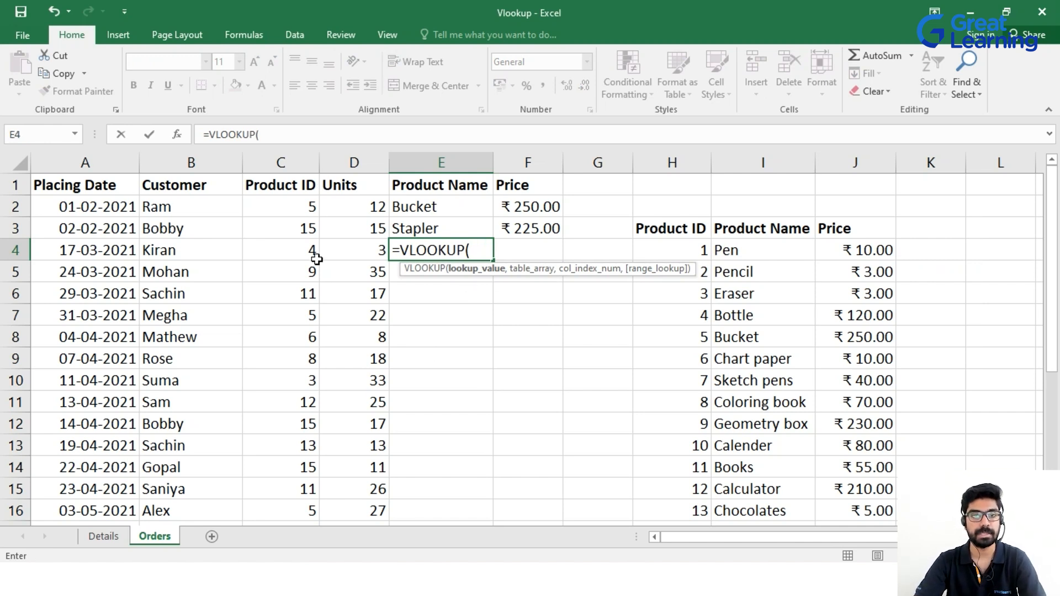
{"action": "left_click", "coordinate": [302, 259]}
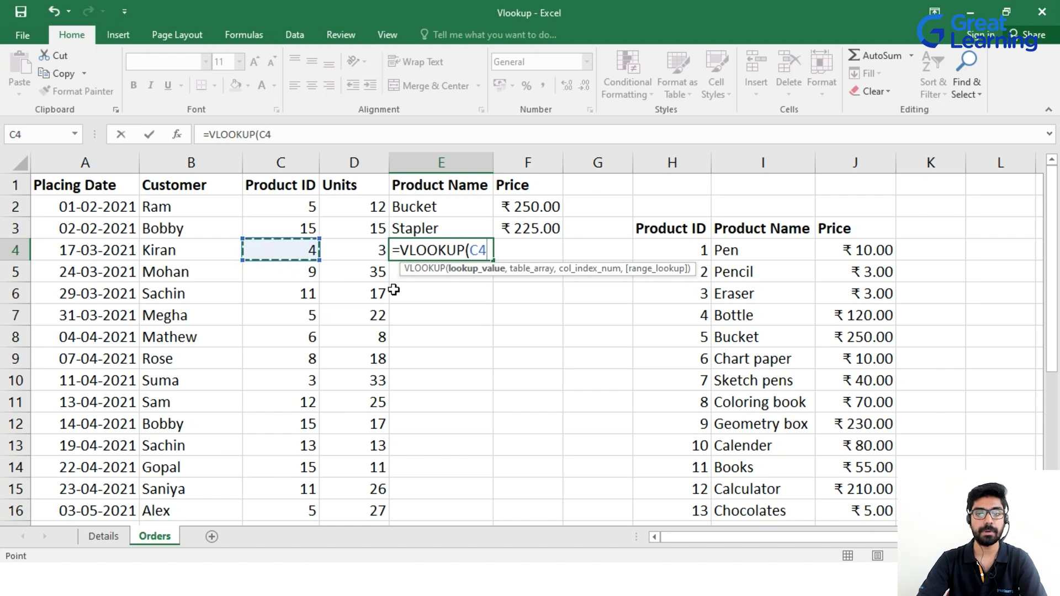
{"action": "type", "text": ","}
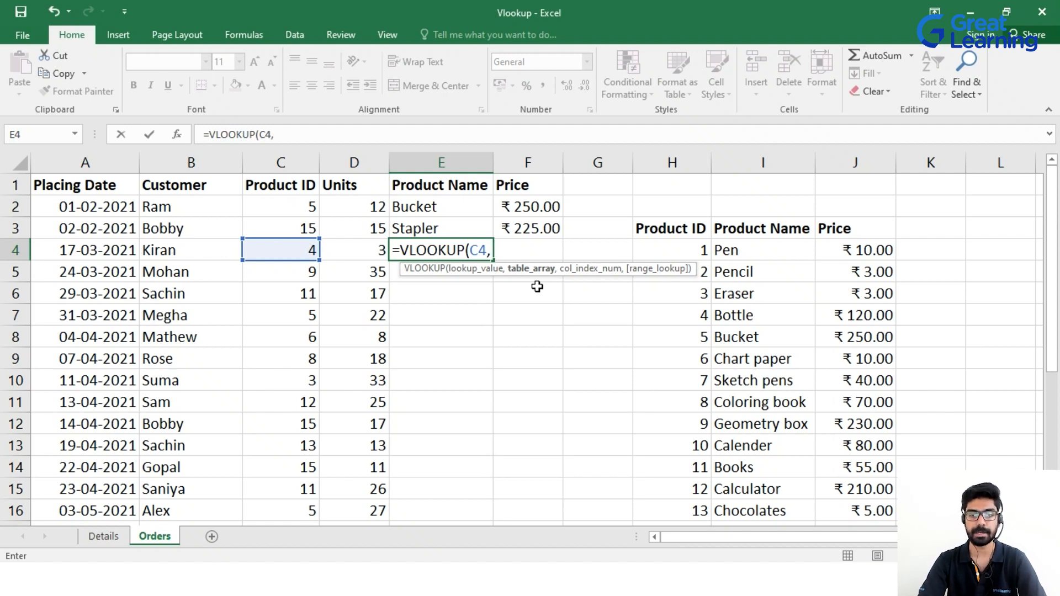
{"action": "left_click", "coordinate": [628, 580]}
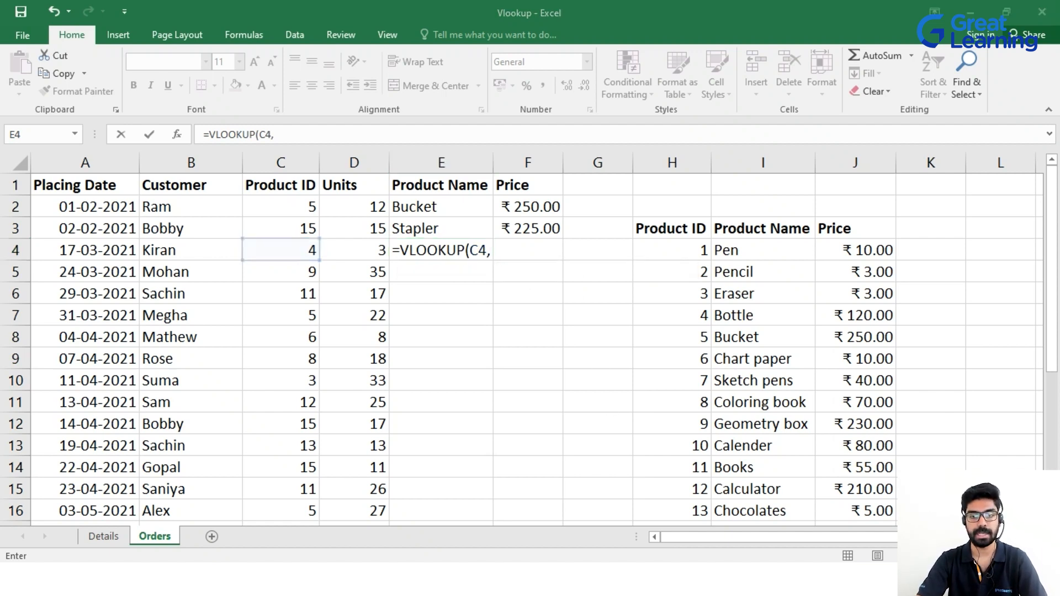
{"action": "left_click", "coordinate": [686, 548]}
{"action": "left_click_drag", "start_coordinate": [61, 191], "coordinate": [260, 511]}
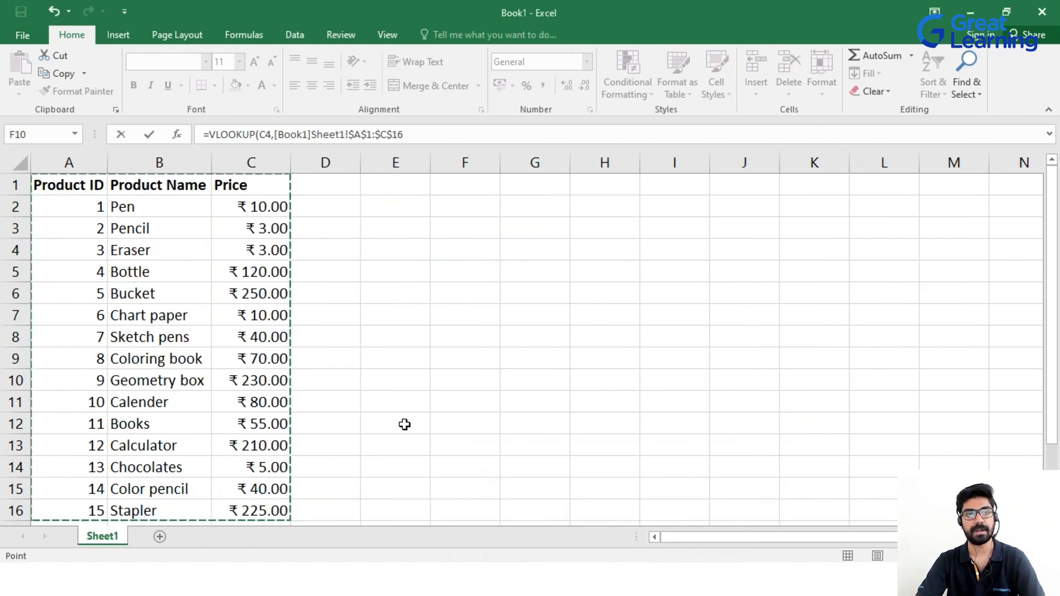
{"action": "type", "text": ","}
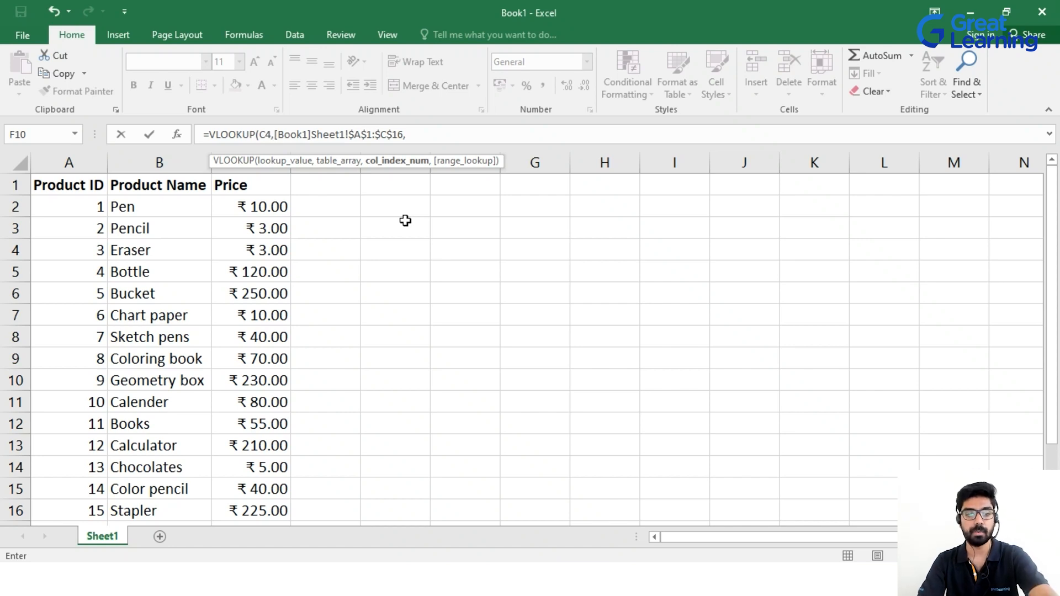
{"action": "type", "text": ","}
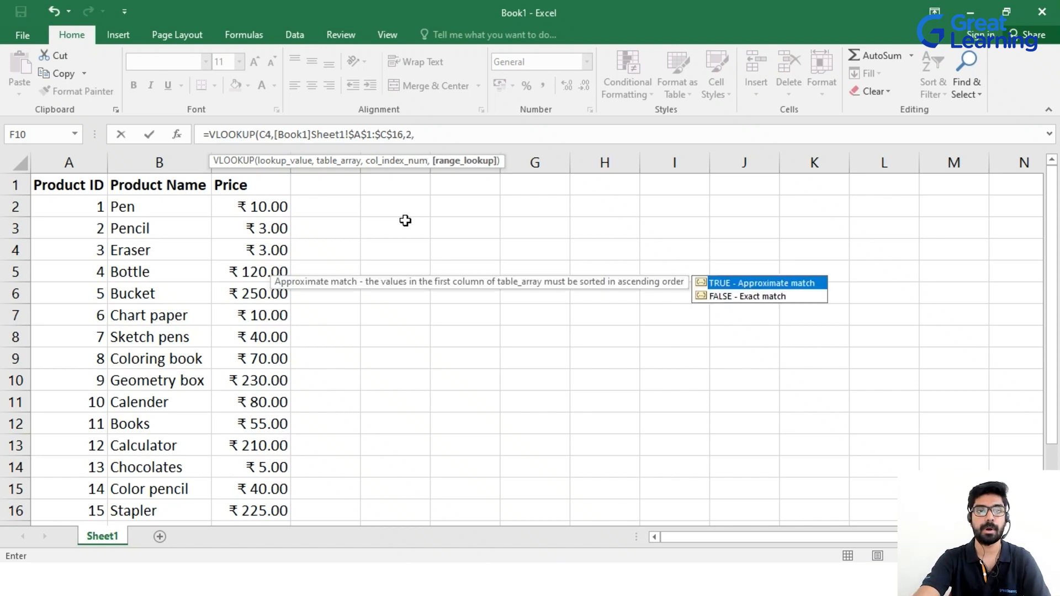
{"action": "key", "text": "Tab"}
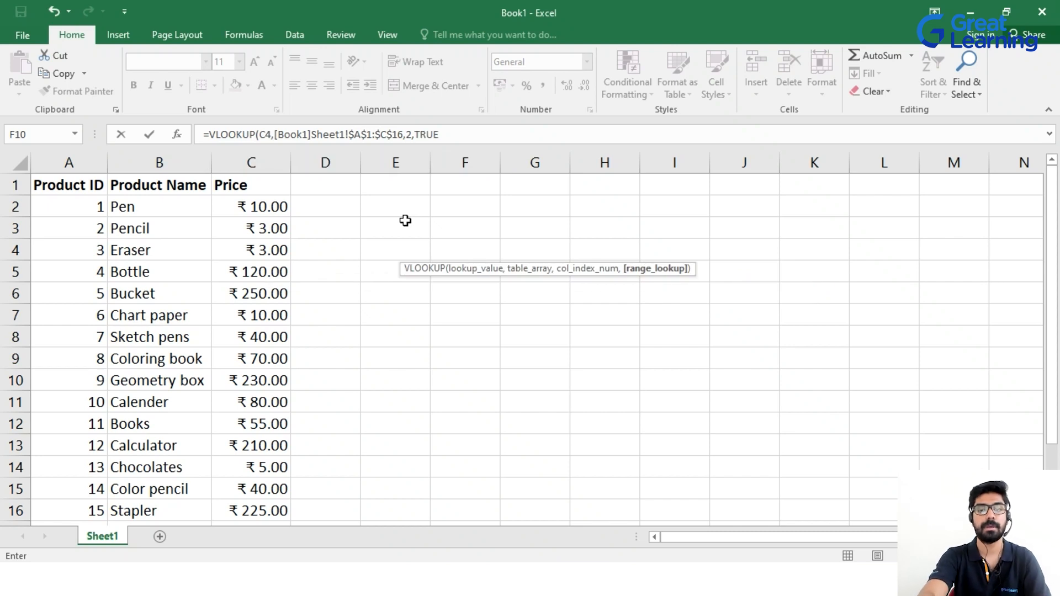
{"action": "key", "text": "Return"}
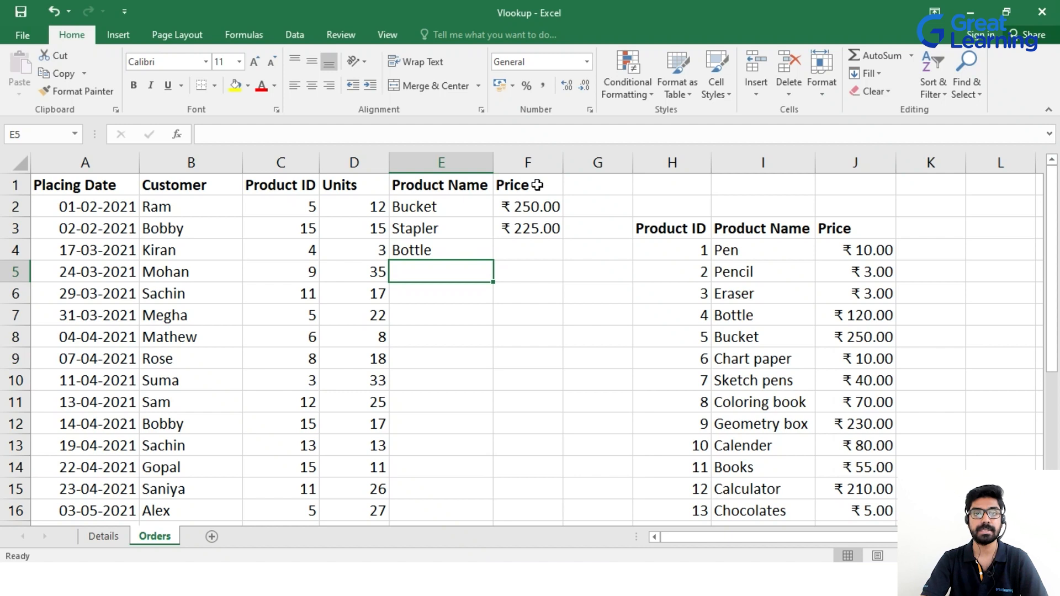
Enter =VLOOKUP(C4,[Book1]Sheet1!$A$1:$C$16,3,TRUE) in F4 so it returns ₹120.00.
{"action": "left_click", "coordinate": [527, 254]}
{"action": "type", "text": "=vl"}
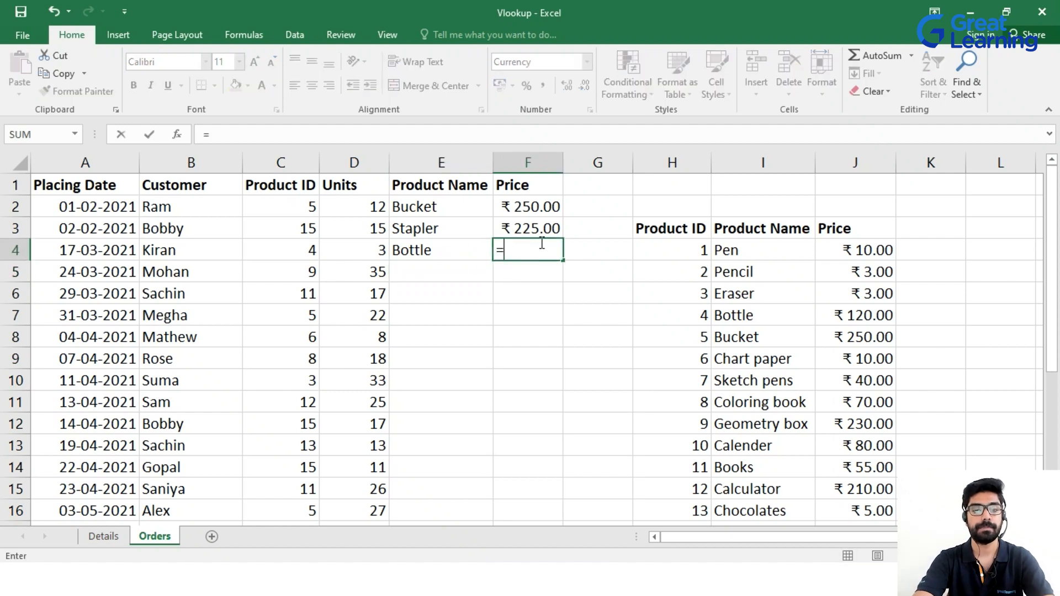
{"action": "key", "text": "Tab"}
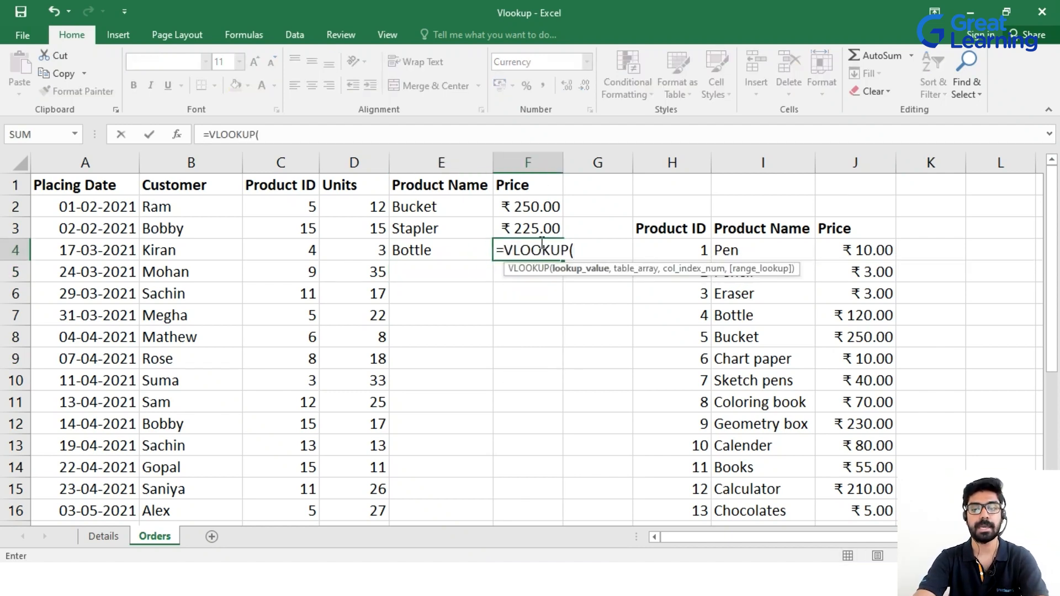
{"action": "left_click", "coordinate": [310, 248]}
{"action": "type", "text": ","}
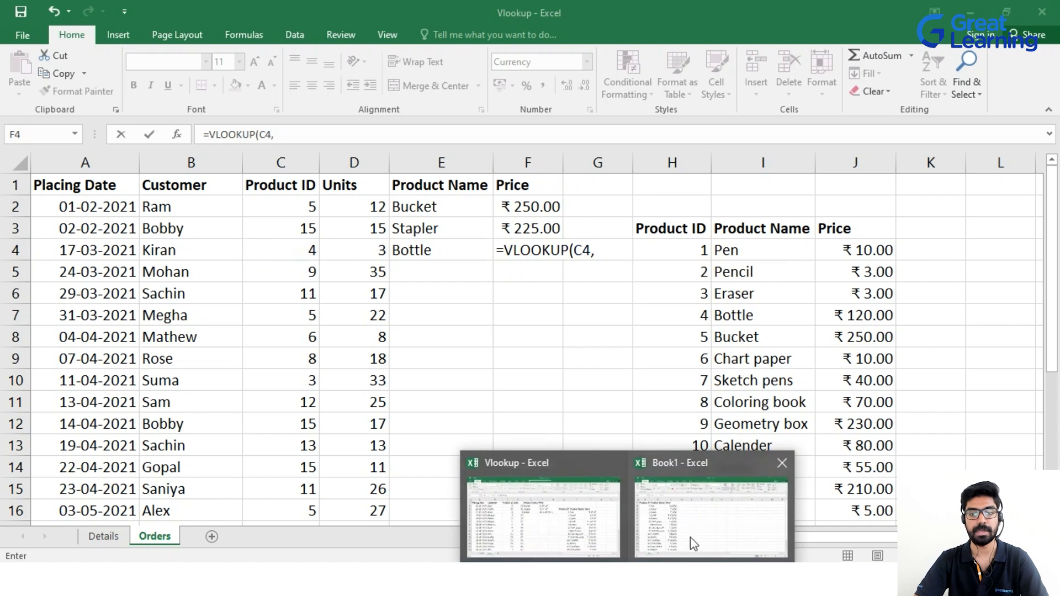
{"action": "left_click", "coordinate": [690, 538]}
{"action": "left_click_drag", "start_coordinate": [83, 185], "coordinate": [257, 512]}
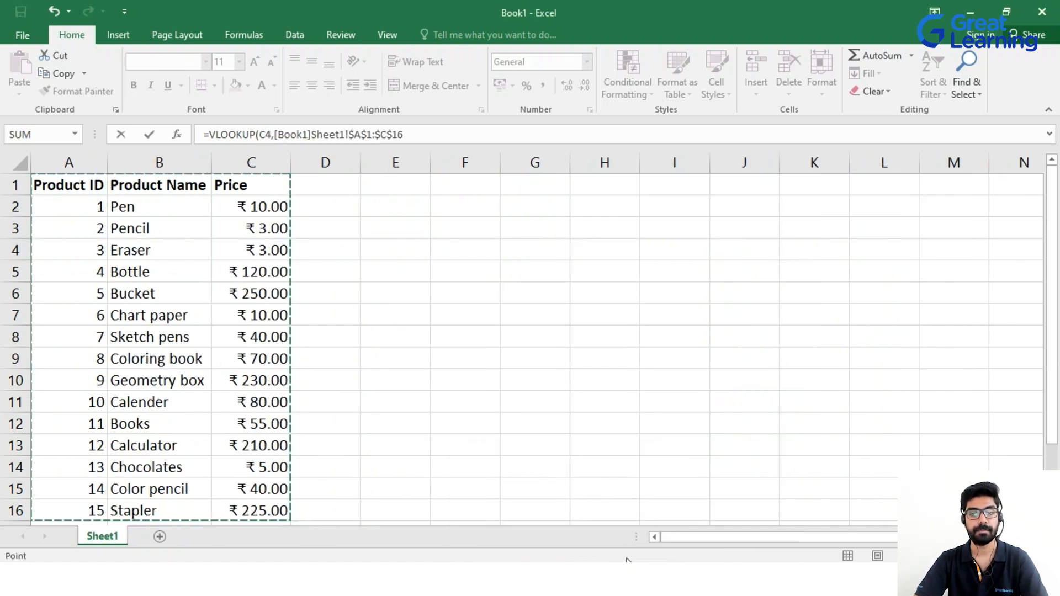
{"action": "type", "text": ","}
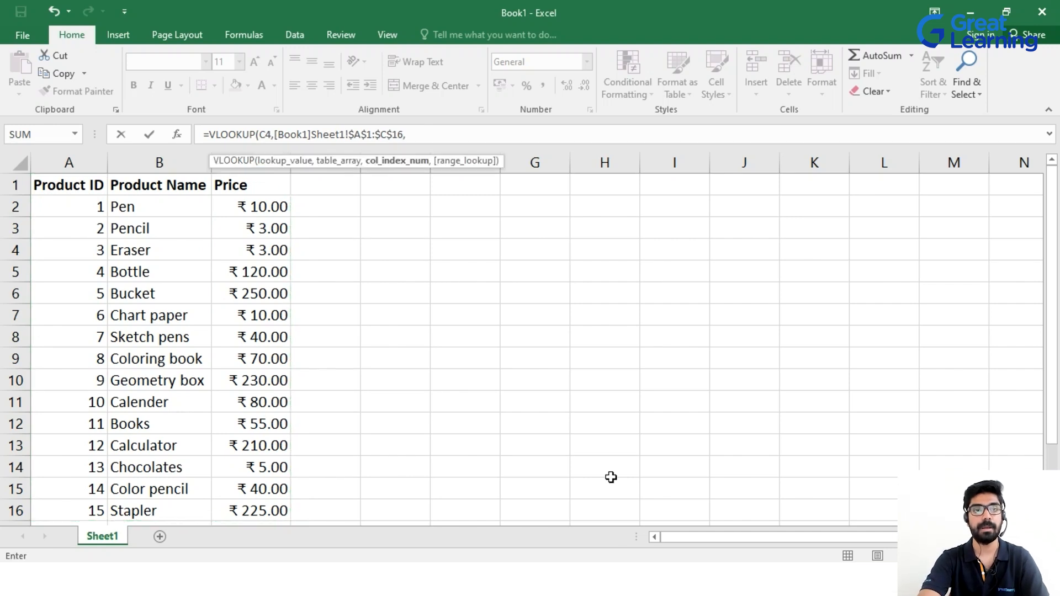
{"action": "type", "text": "3,"}
{"action": "key", "text": "Tab"}
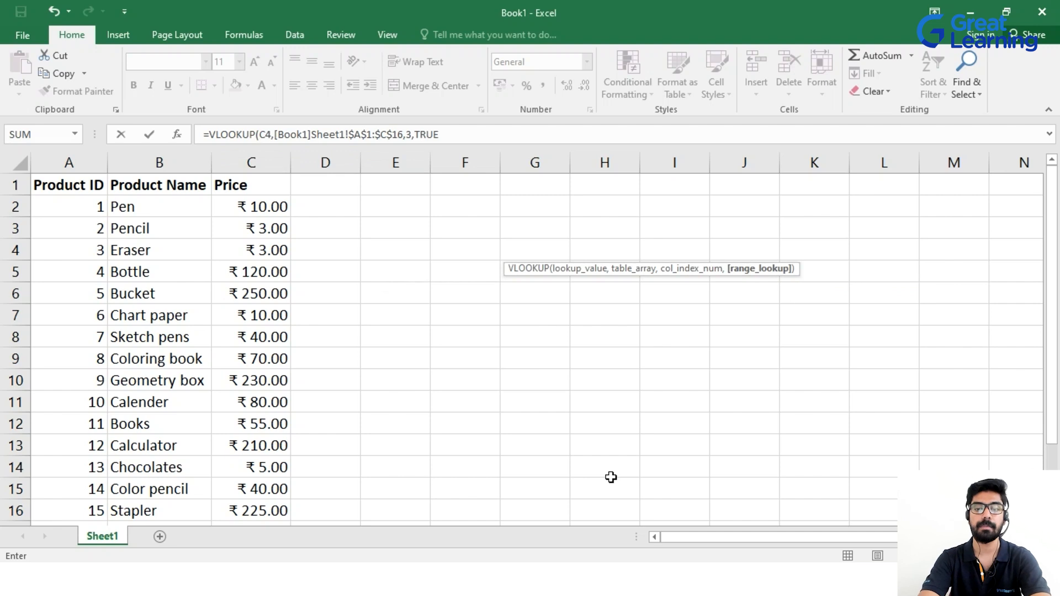
{"action": "key", "text": "Return"}
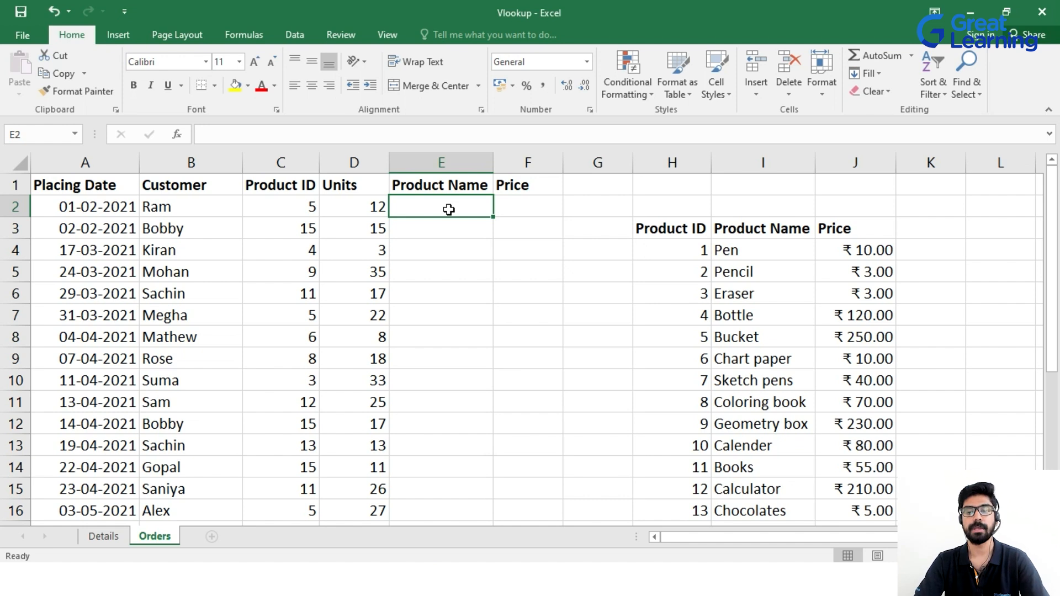
Re-enter =VLOOKUP(C2,H3:J18,2,TRUE) in E2 to look up the first product name.
{"action": "type", "text": "=vl"}
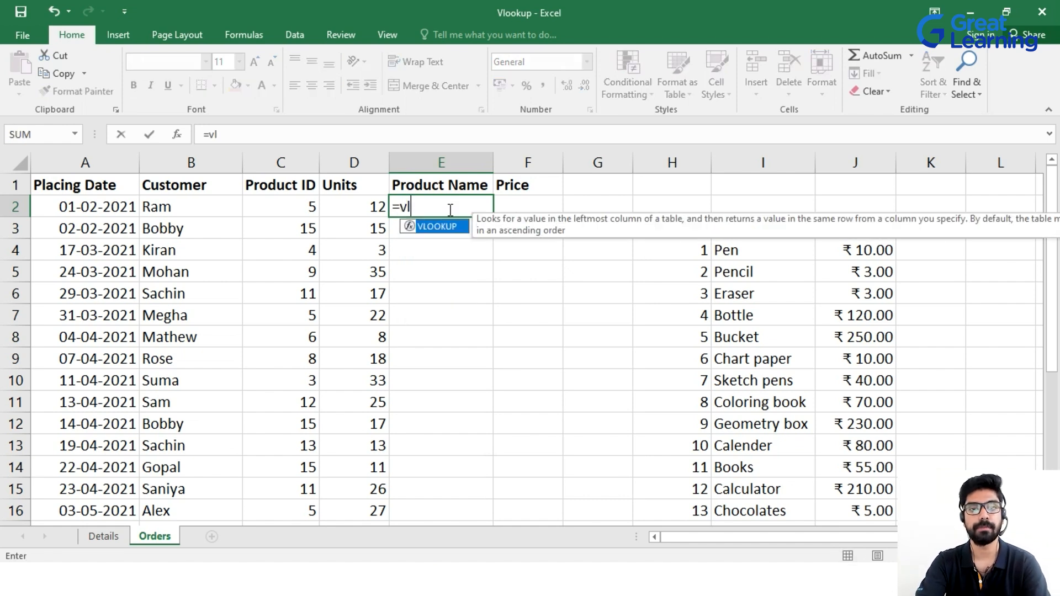
{"action": "key", "text": "Tab"}
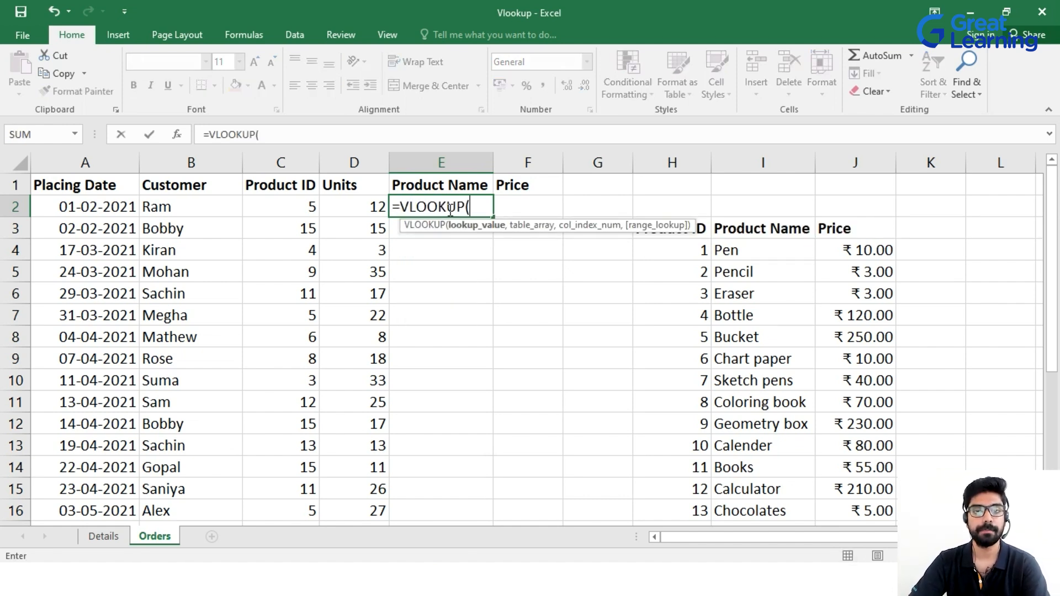
{"action": "left_click", "coordinate": [301, 206]}
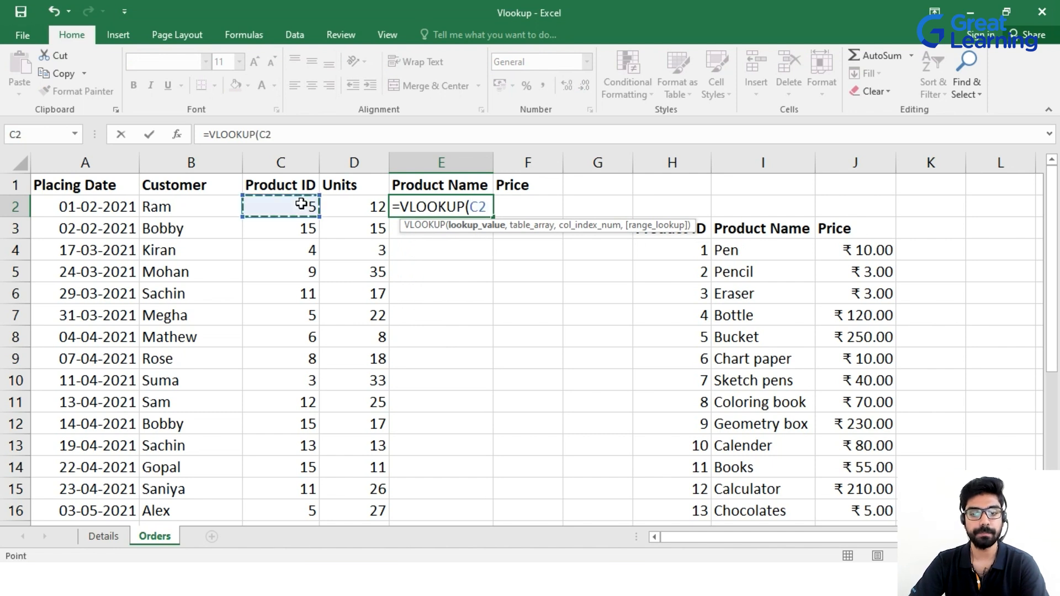
{"action": "type", "text": ","}
{"action": "left_click_drag", "start_coordinate": [706, 229], "coordinate": [801, 474]}
{"action": "type", "text": ",2"}
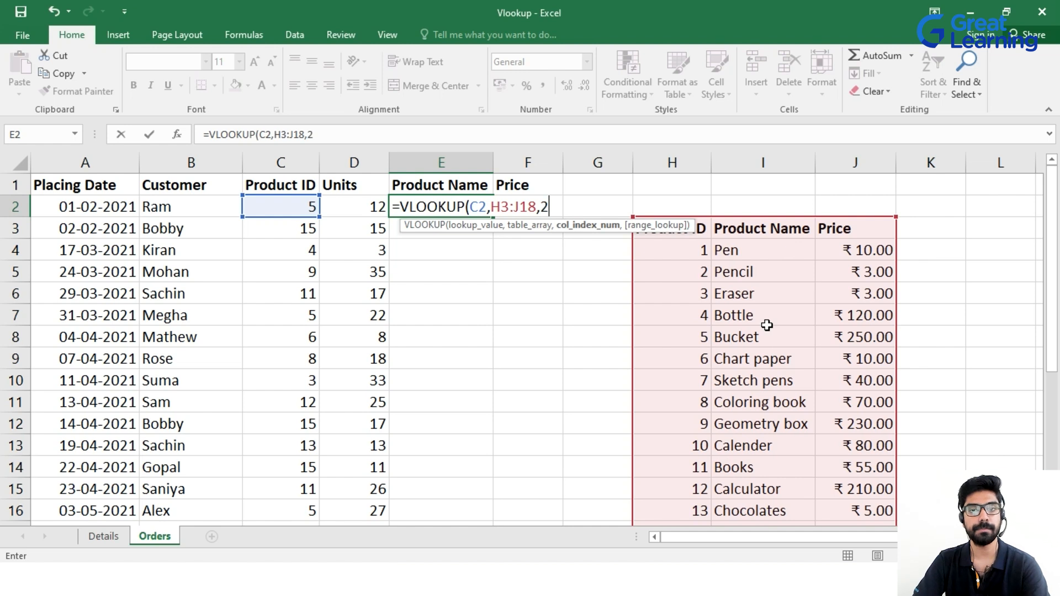
{"action": "type", "text": ","}
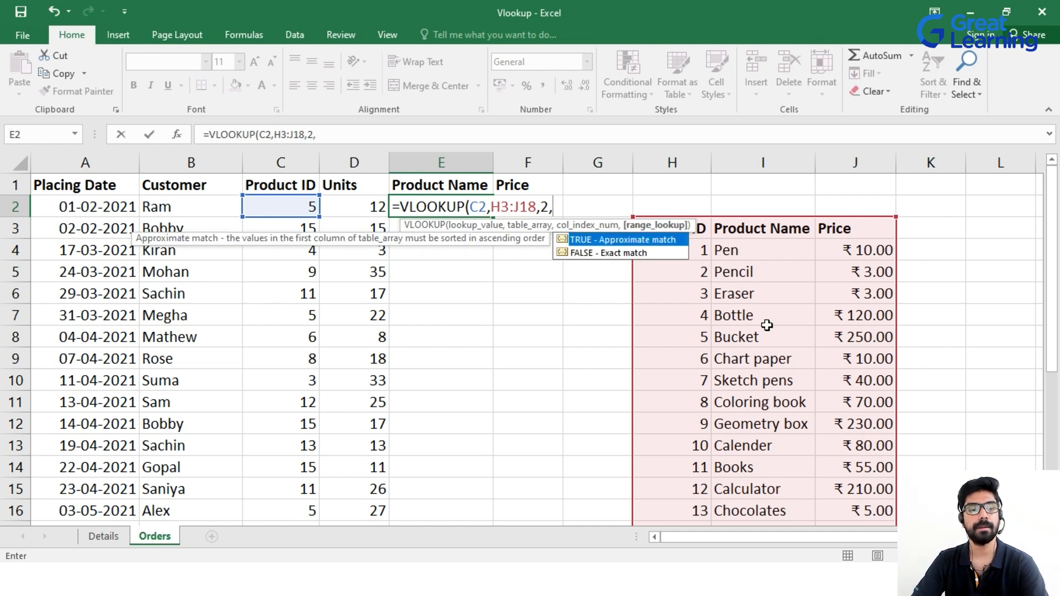
{"action": "key", "text": "Tab"}
{"action": "type", "text": ")"}
{"action": "key", "text": "Return"}
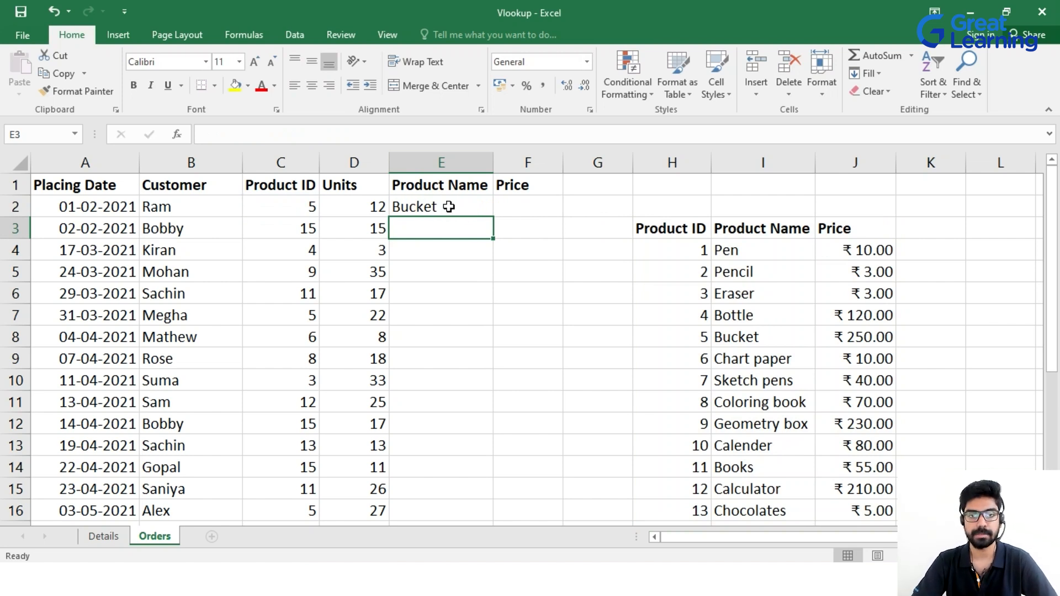
Fill E2's formula down to E27, leaving #N/A in rows 10, 15 and 16.
{"action": "left_click", "coordinate": [448, 206]}
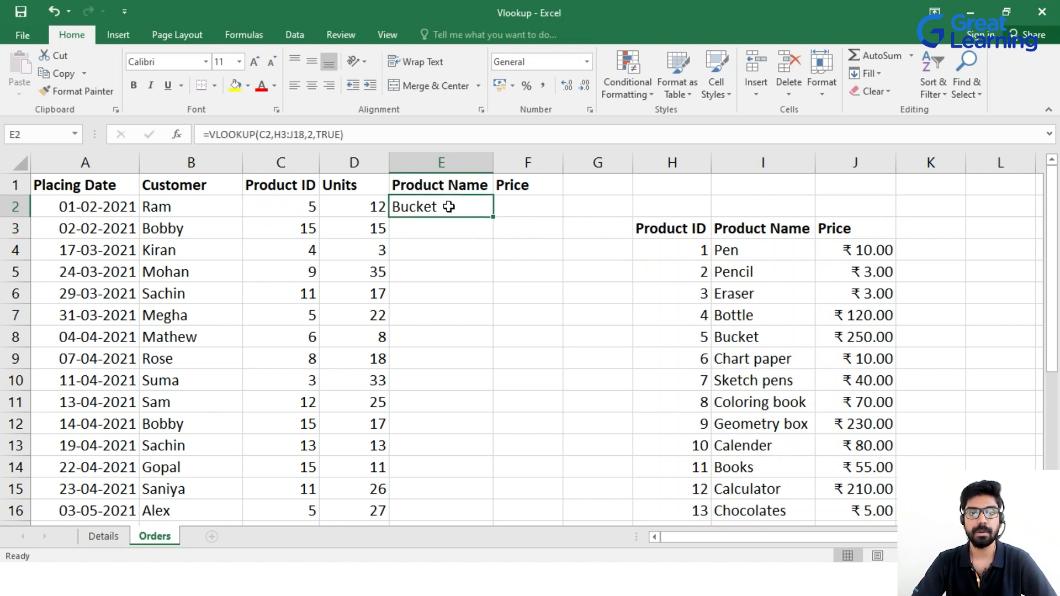
{"action": "double_click", "coordinate": [494, 217]}
{"action": "scroll", "coordinate": [470, 249], "scroll_direction": "down", "scroll_amount": 3}
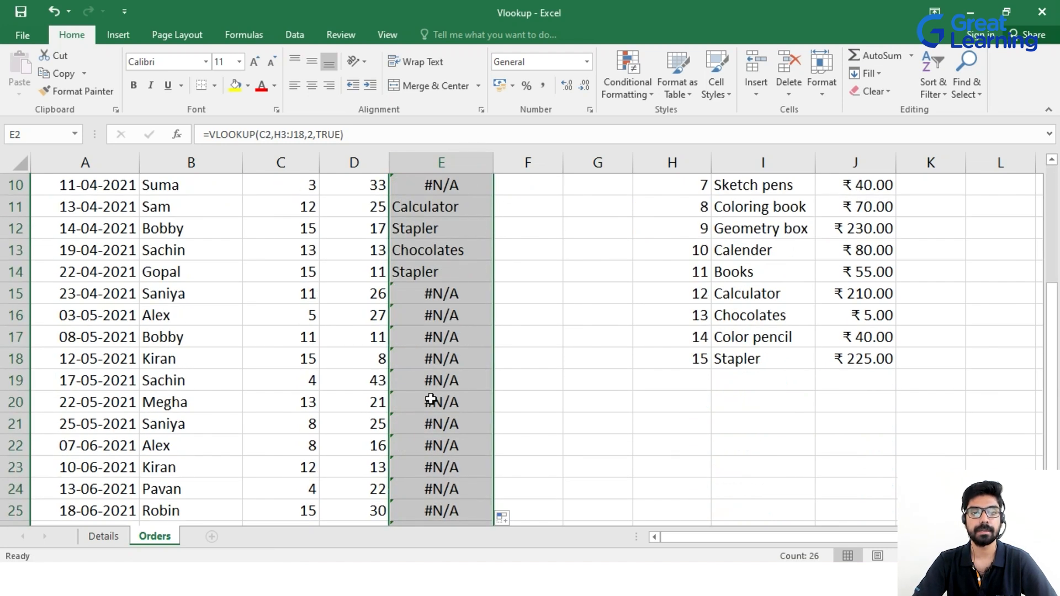
{"action": "scroll", "coordinate": [439, 431], "scroll_direction": "up", "scroll_amount": 3}
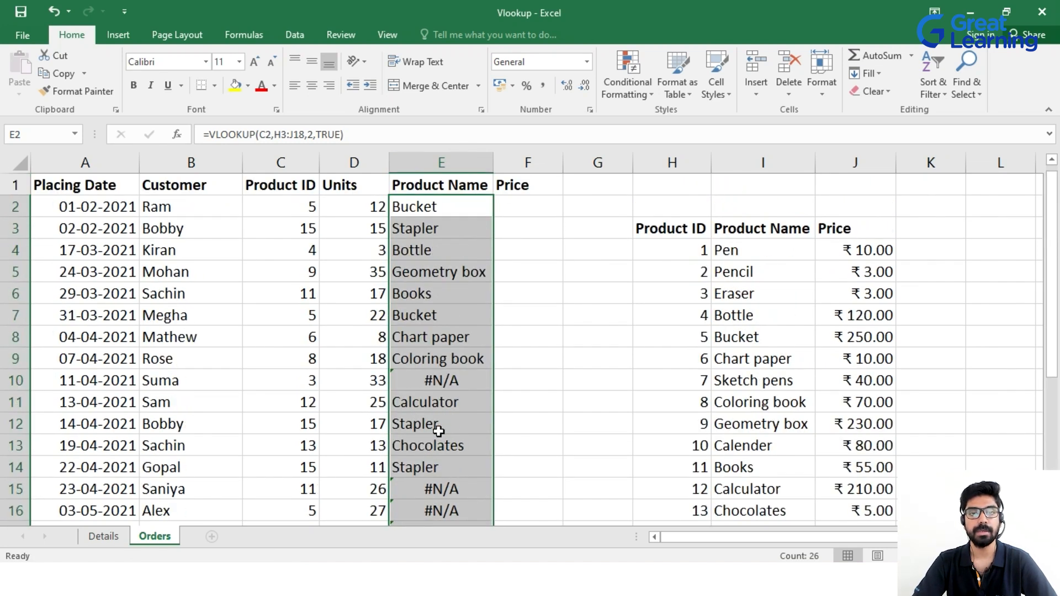
{"action": "left_click", "coordinate": [440, 210]}
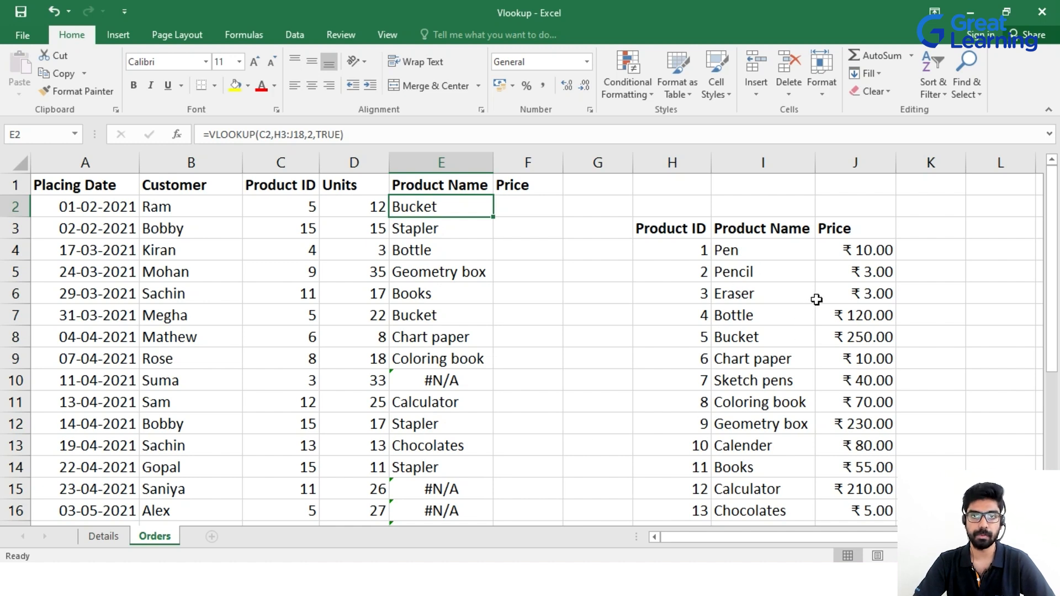
Make E2's lookup range absolute as $H$3:$J$18.
{"action": "left_click", "coordinate": [306, 135]}
{"action": "key", "text": "F4"}
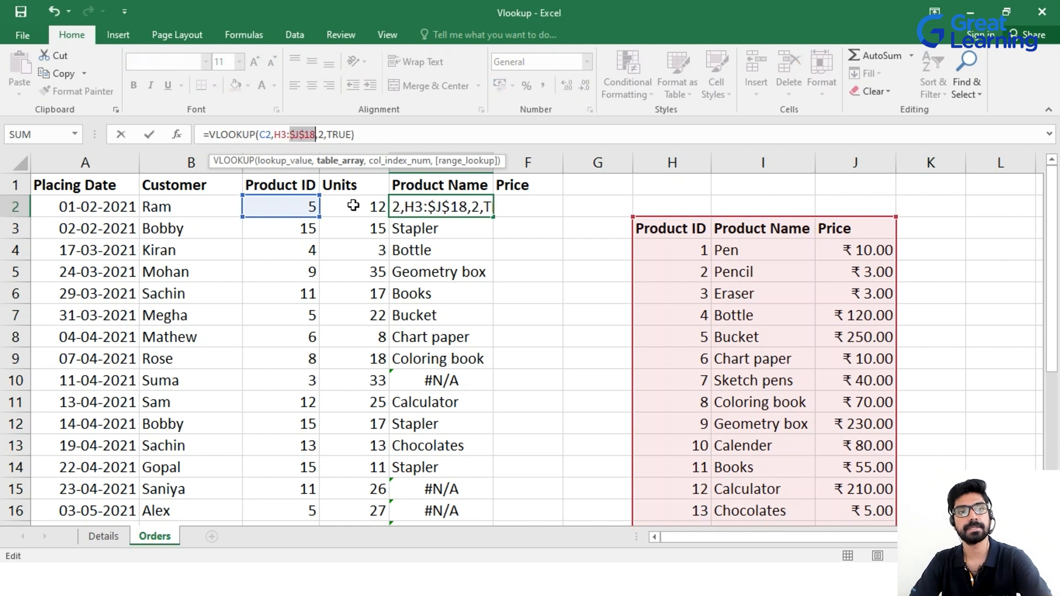
{"action": "left_click", "coordinate": [287, 137]}
{"action": "key", "text": "F4"}
{"action": "left_click", "coordinate": [409, 143]}
{"action": "key", "text": "Return"}
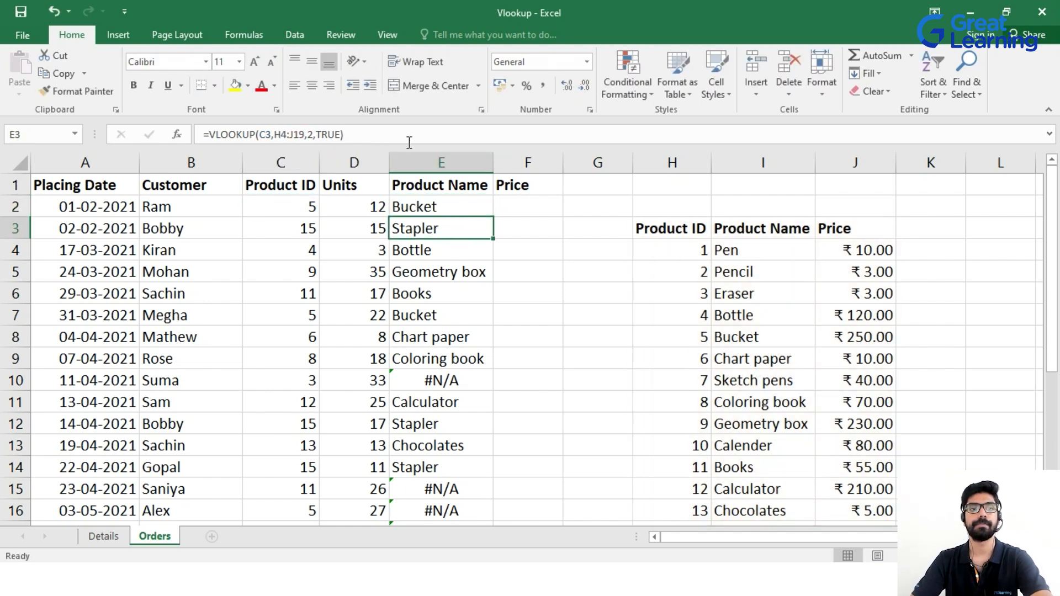
Refill the corrected formula down column E, replacing the #N/A errors.
{"action": "left_click", "coordinate": [463, 210]}
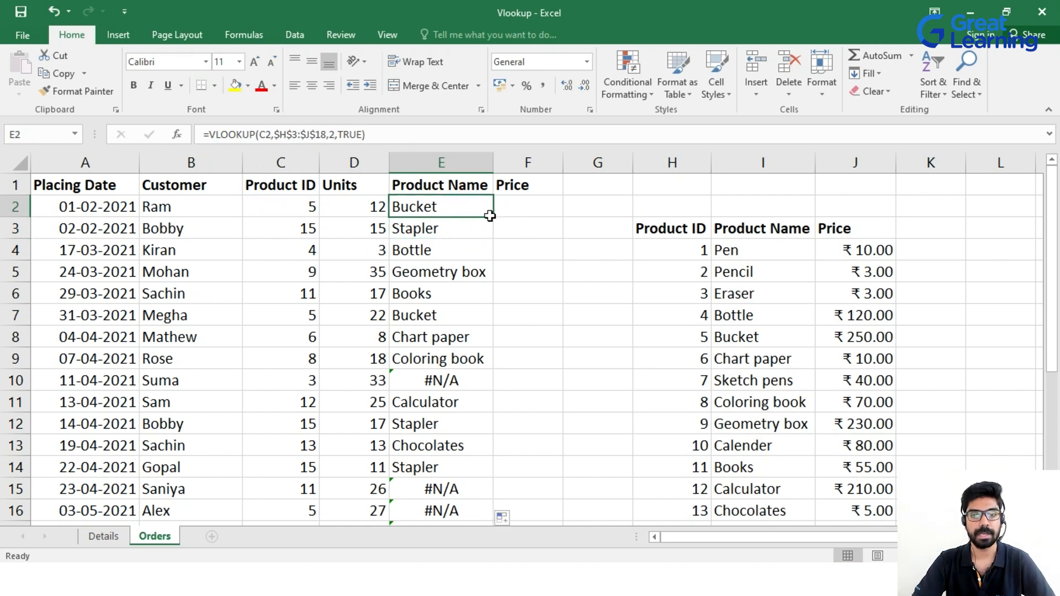
{"action": "double_click", "coordinate": [489, 215]}
{"action": "scroll", "coordinate": [450, 236], "scroll_direction": "down", "scroll_amount": 5}
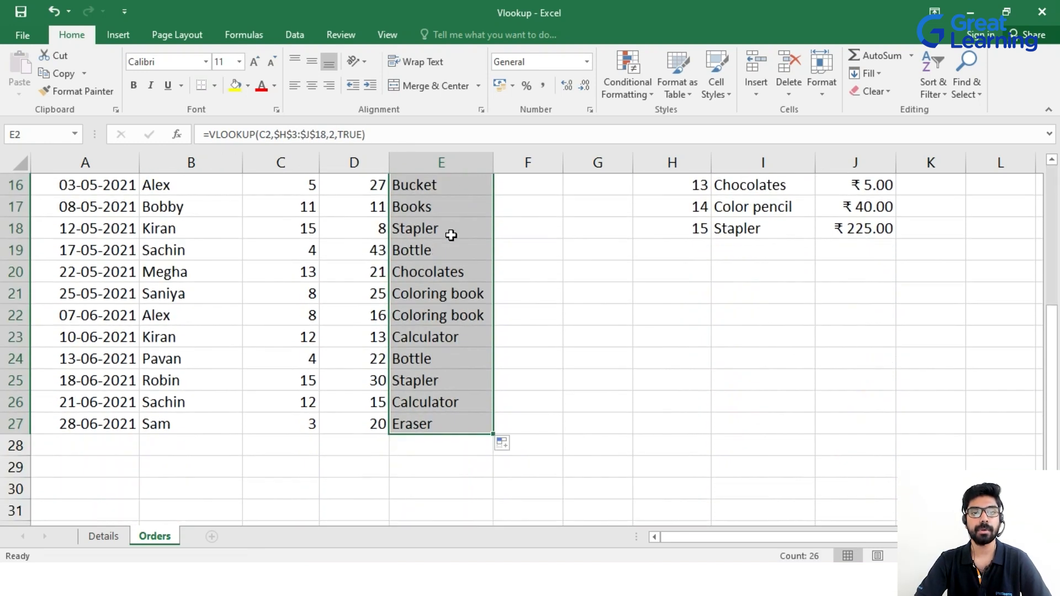
{"action": "scroll", "coordinate": [451, 235], "scroll_direction": "up", "scroll_amount": 5}
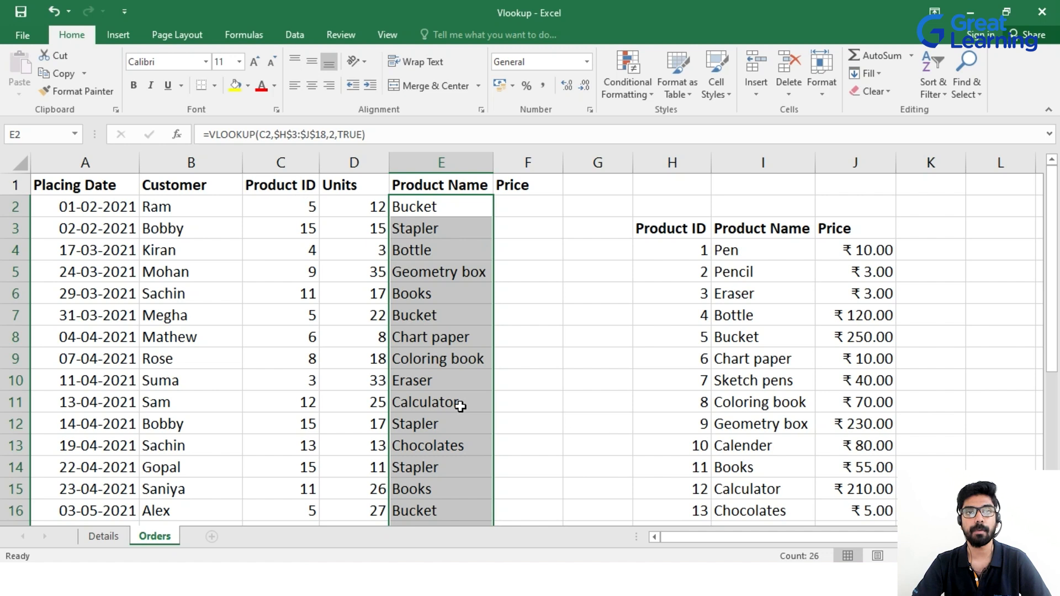
{"action": "scroll", "coordinate": [443, 378], "scroll_direction": "down", "scroll_amount": 1}
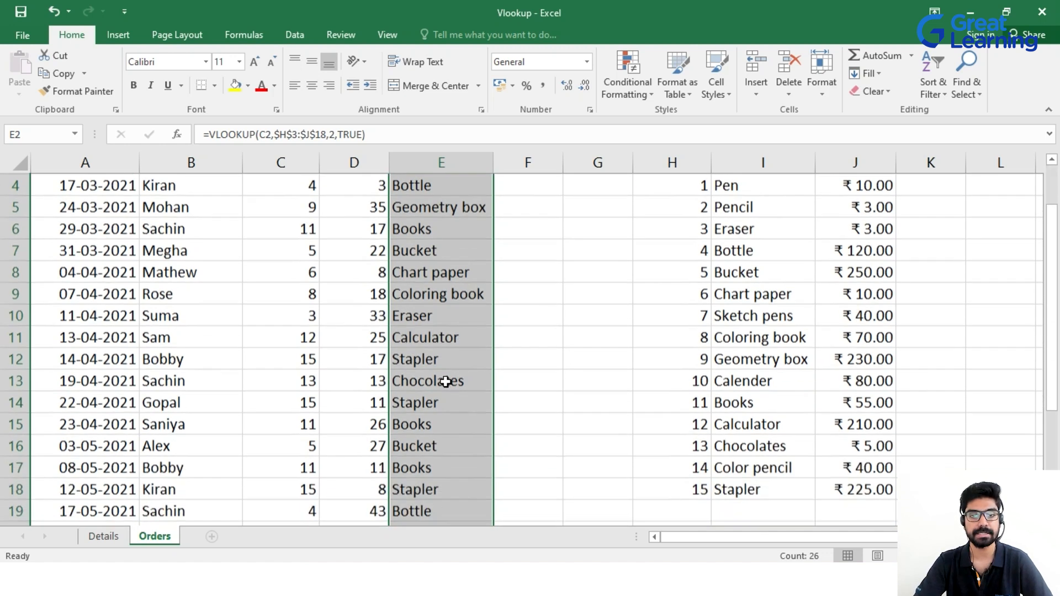
{"action": "left_click", "coordinate": [295, 296]}
{"action": "left_click", "coordinate": [444, 297]}
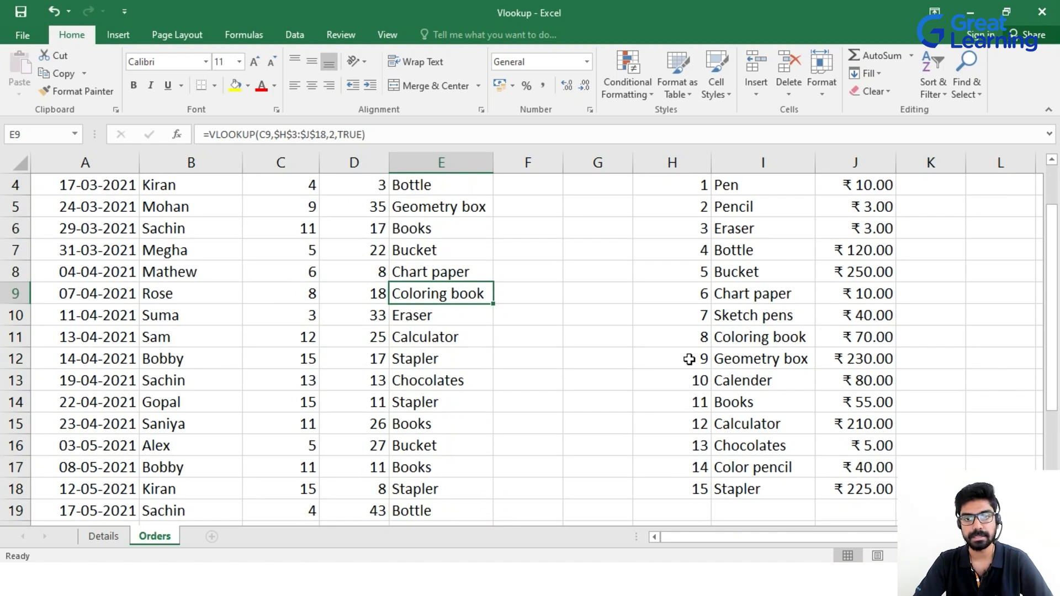
{"action": "left_click", "coordinate": [680, 340]}
{"action": "left_click", "coordinate": [713, 331]}
{"action": "left_click", "coordinate": [699, 348]}
{"action": "left_click", "coordinate": [740, 340]}
{"action": "left_click", "coordinate": [324, 185]}
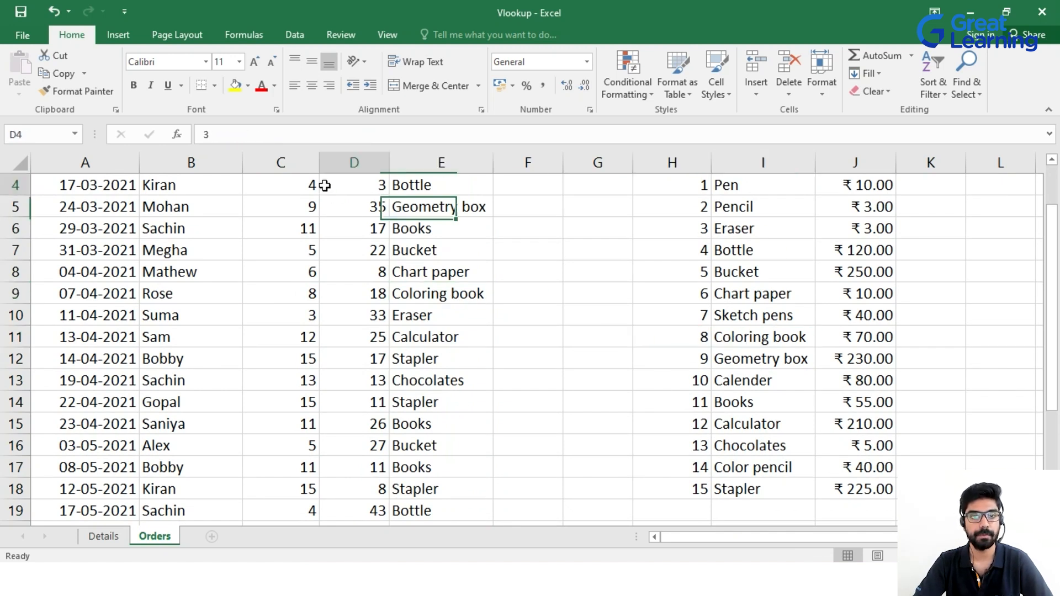
{"action": "left_click", "coordinate": [410, 185]}
{"action": "left_click", "coordinate": [705, 254]}
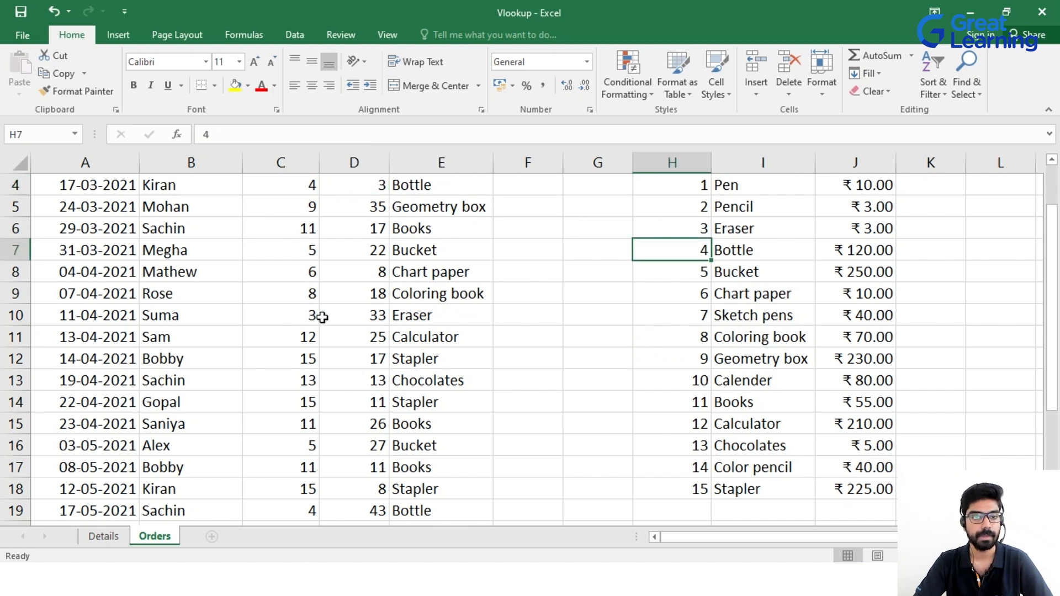
{"action": "left_click", "coordinate": [305, 455]}
{"action": "left_click", "coordinate": [440, 446]}
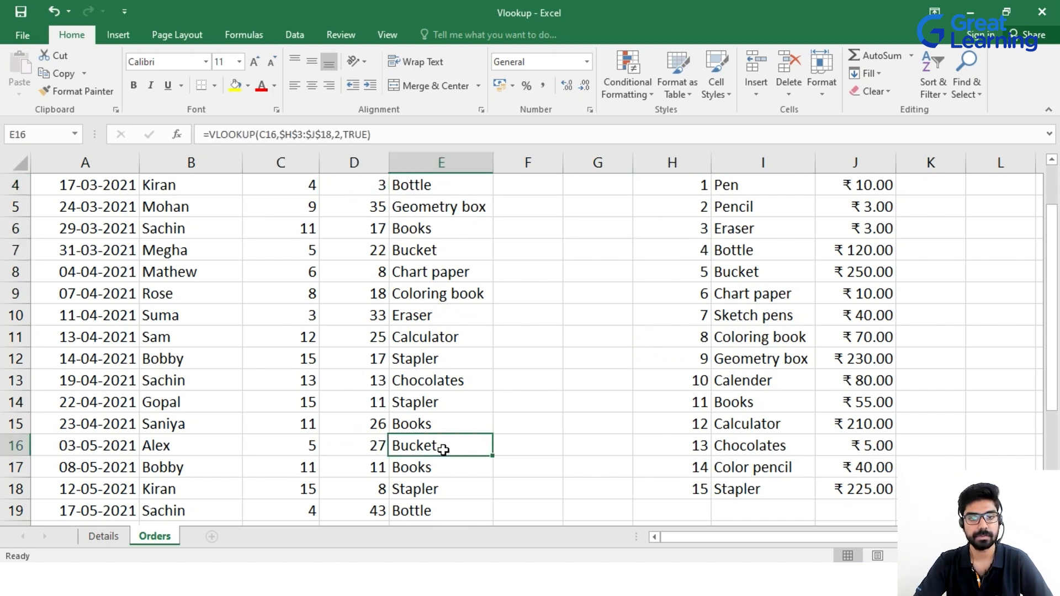
{"action": "left_click", "coordinate": [720, 273]}
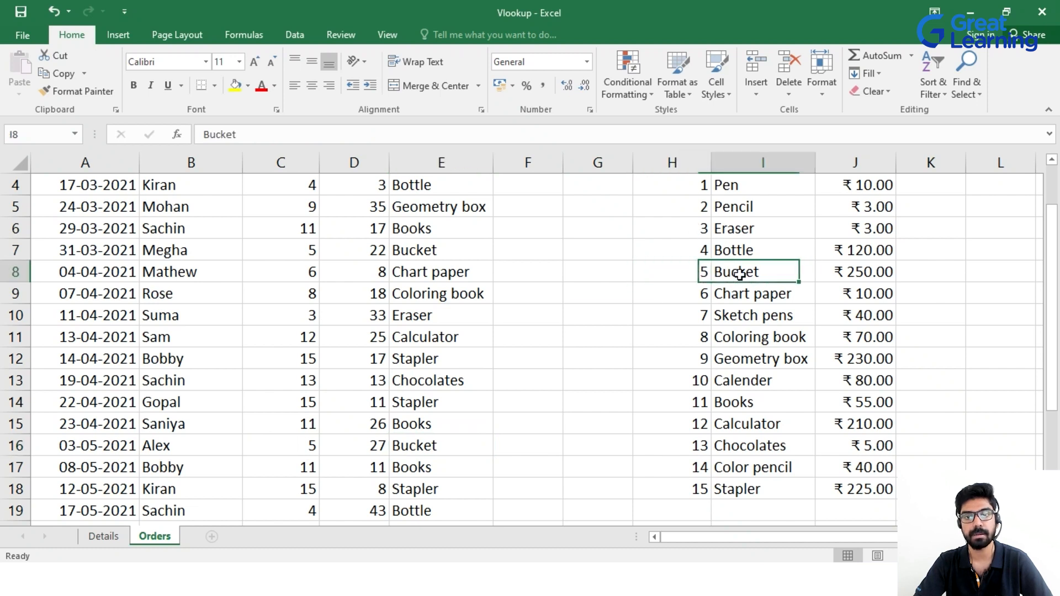
{"action": "scroll", "coordinate": [665, 340], "scroll_direction": "up", "scroll_amount": 1}
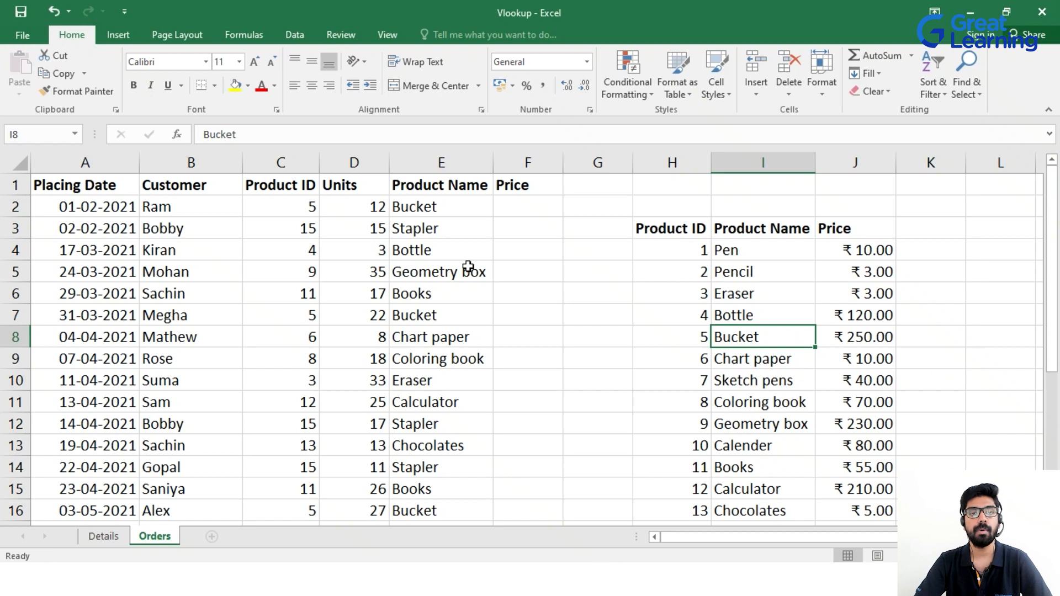
{"action": "left_click", "coordinate": [458, 210]}
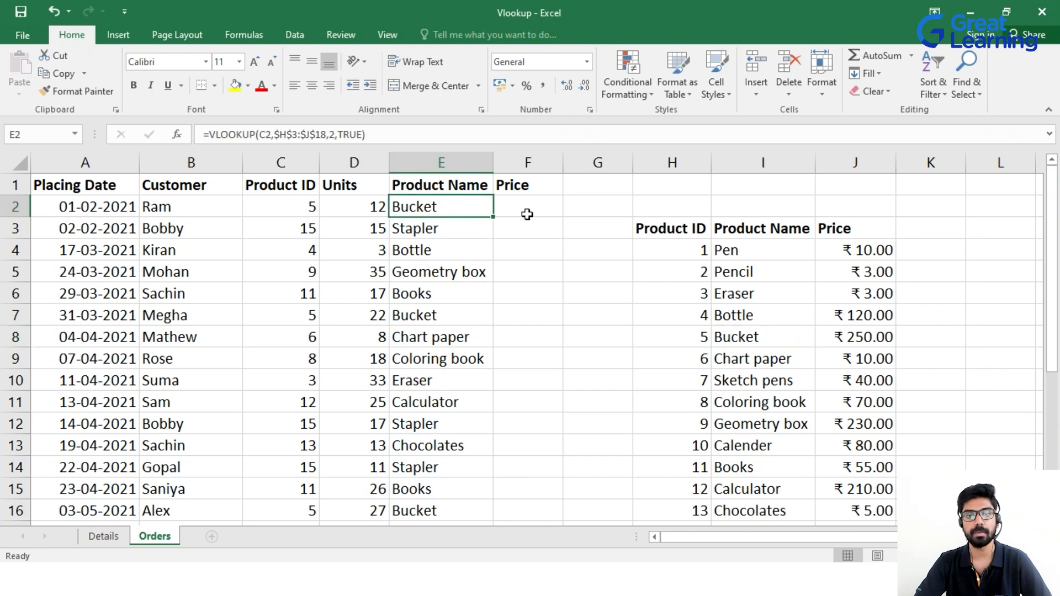
Copy E2's lookup into F2 and start editing F2's formula.
{"action": "left_click_drag", "start_coordinate": [493, 217], "coordinate": [530, 212]}
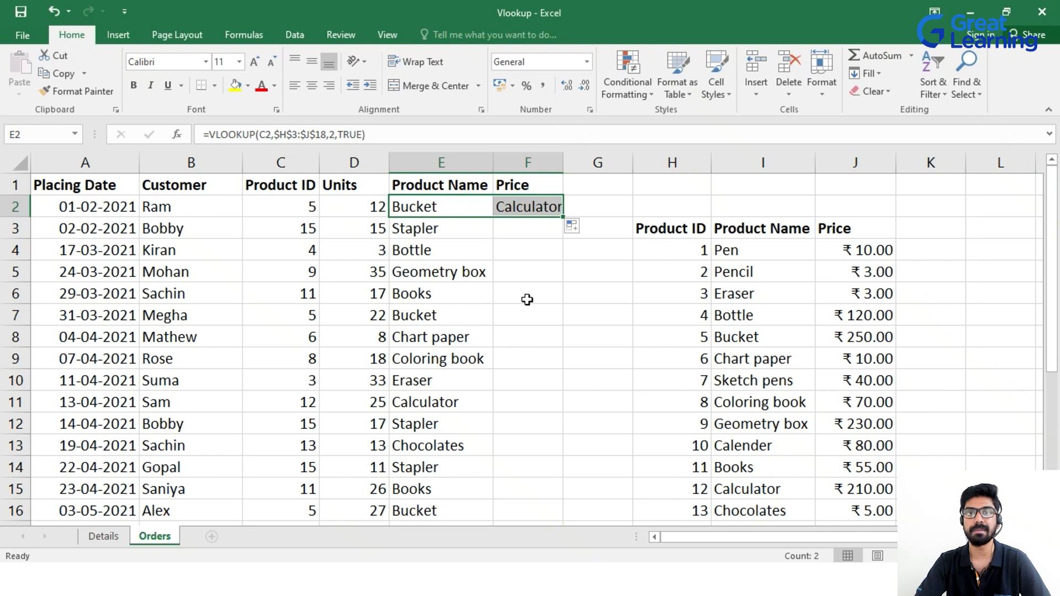
{"action": "left_click", "coordinate": [528, 209]}
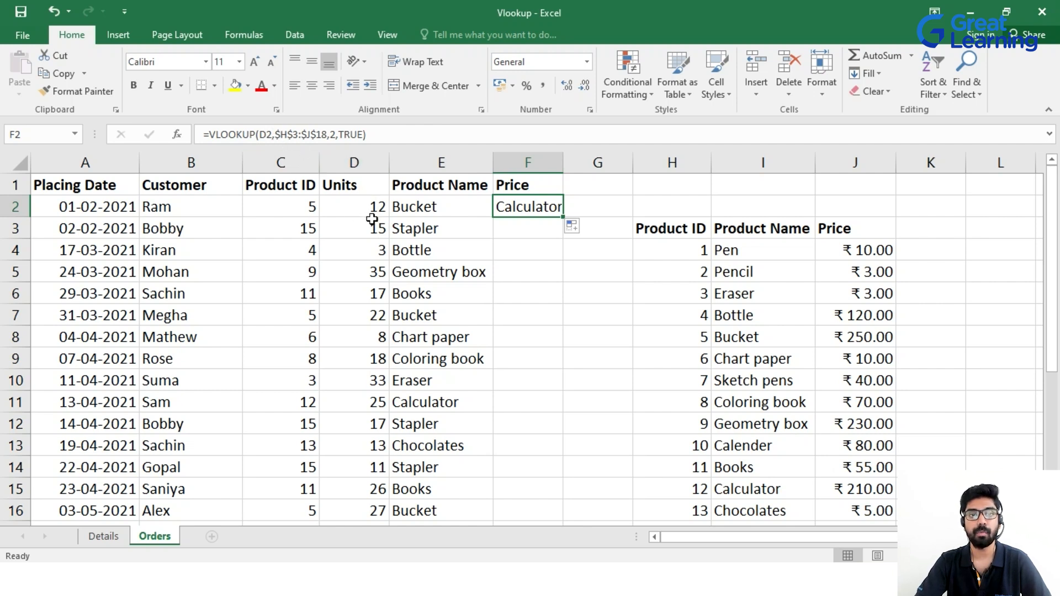
{"action": "left_click", "coordinate": [273, 134]}
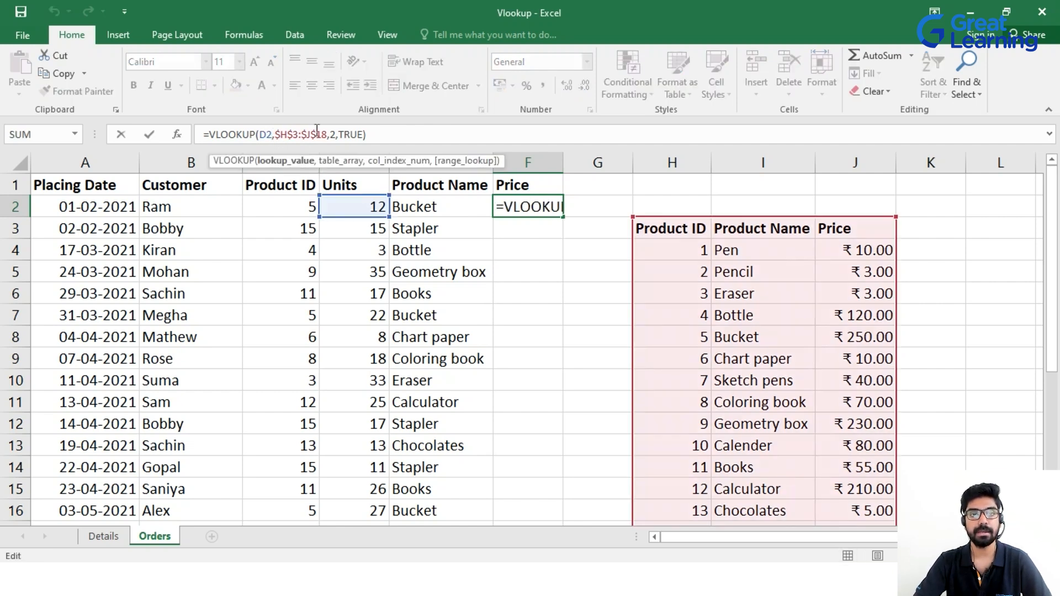
Change F2's formula to =VLOOKUP(C2,$H$3:$J$18,3,TRUE) so it returns the price.
{"action": "key", "text": "BackSpace"}
{"action": "key", "text": "BackSpace"}
{"action": "type", "text": "c2"}
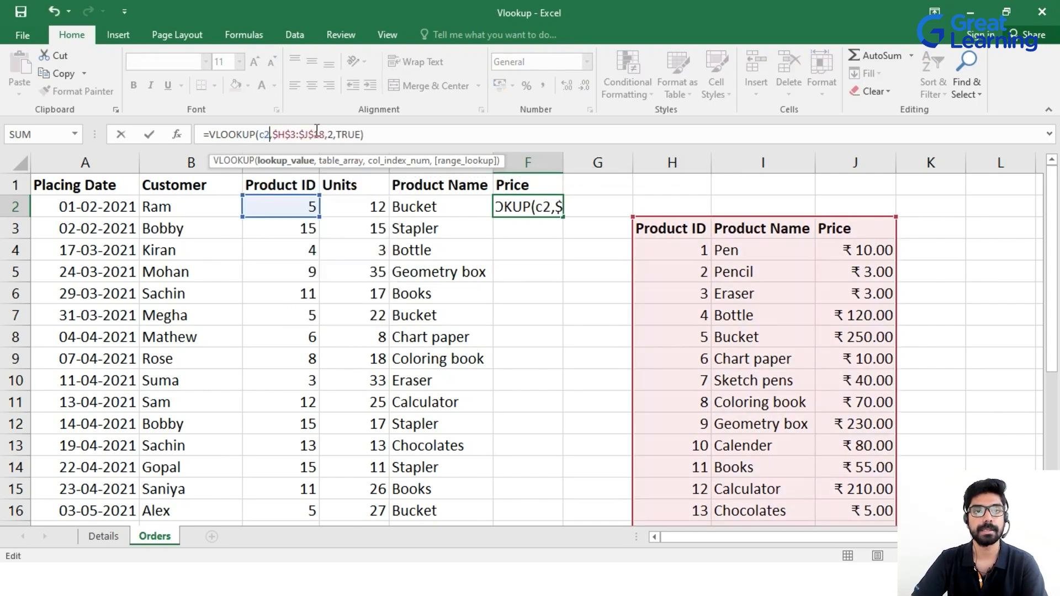
{"action": "left_click", "coordinate": [332, 134]}
{"action": "key", "text": "BackSpace"}
{"action": "type", "text": "3"}
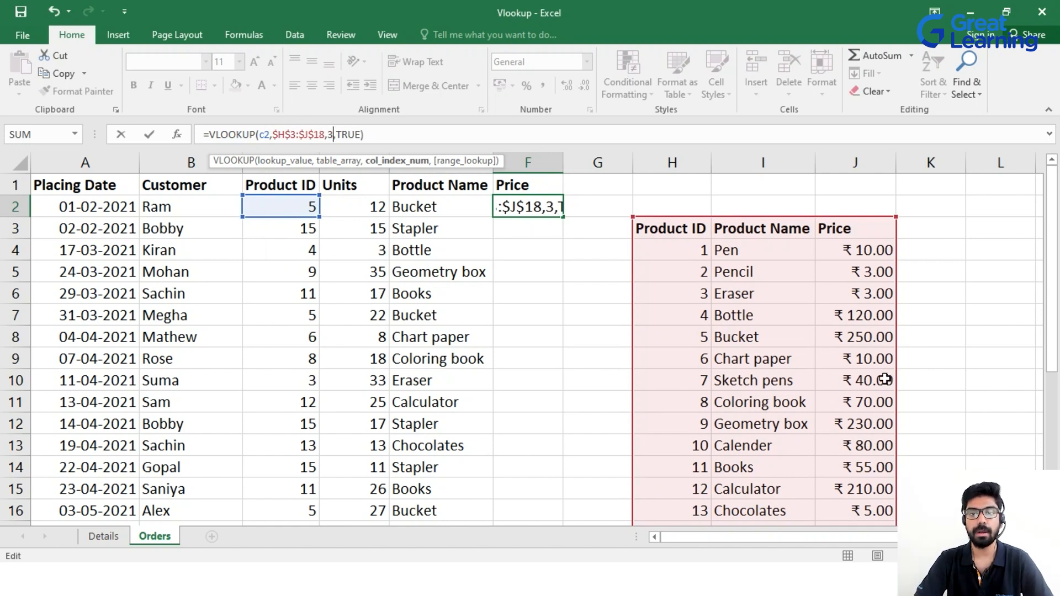
{"action": "key", "text": "Return"}
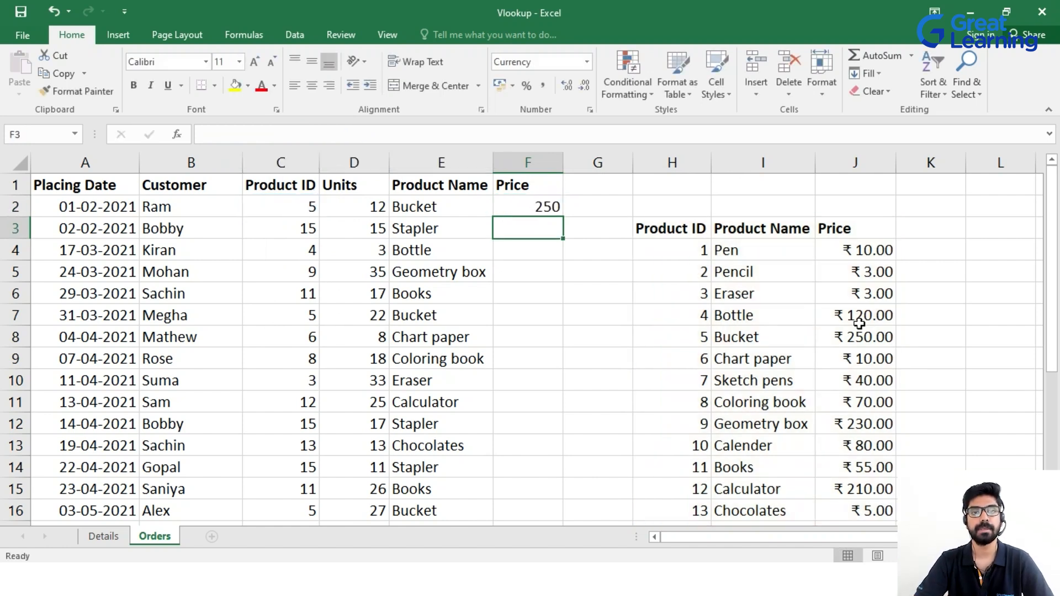
Check F2 against E2 and the Bucket price in J8, then fill F2 down to F27.
{"action": "left_click", "coordinate": [537, 206]}
{"action": "left_click", "coordinate": [434, 206]}
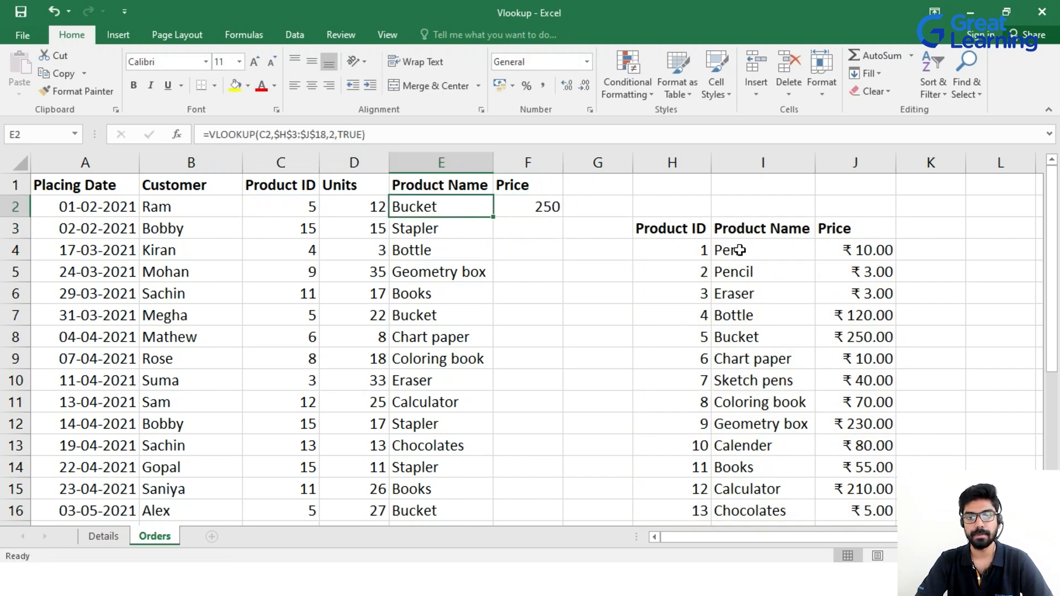
{"action": "left_click", "coordinate": [863, 339]}
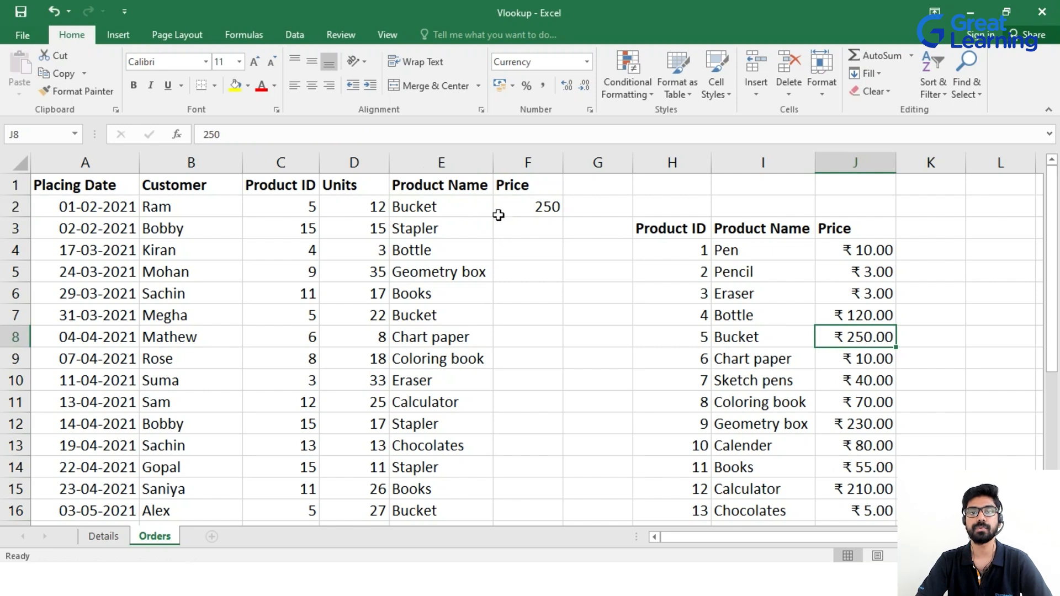
{"action": "left_click", "coordinate": [534, 205]}
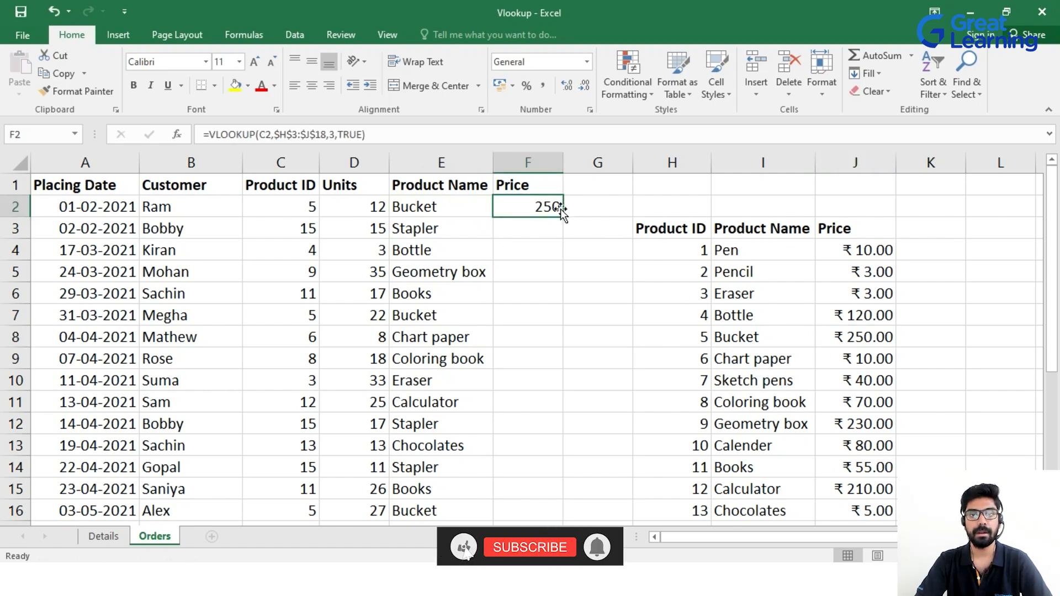
{"action": "double_click", "coordinate": [560, 217]}
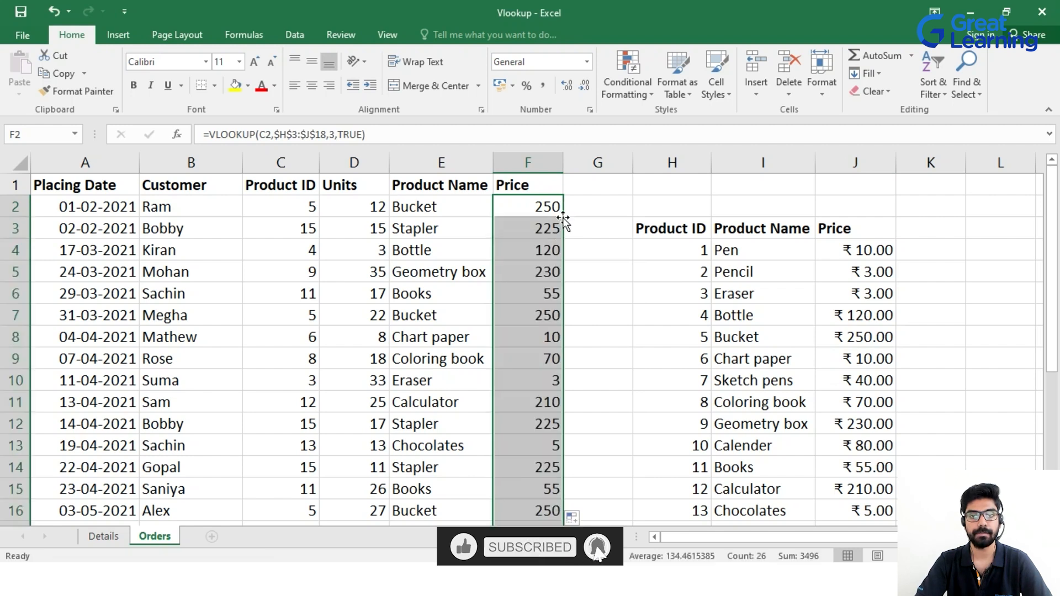
{"action": "scroll", "coordinate": [569, 212], "scroll_direction": "down", "scroll_amount": 2}
{"action": "scroll", "coordinate": [535, 291], "scroll_direction": "down", "scroll_amount": 2}
{"action": "scroll", "coordinate": [544, 363], "scroll_direction": "up", "scroll_amount": 4}
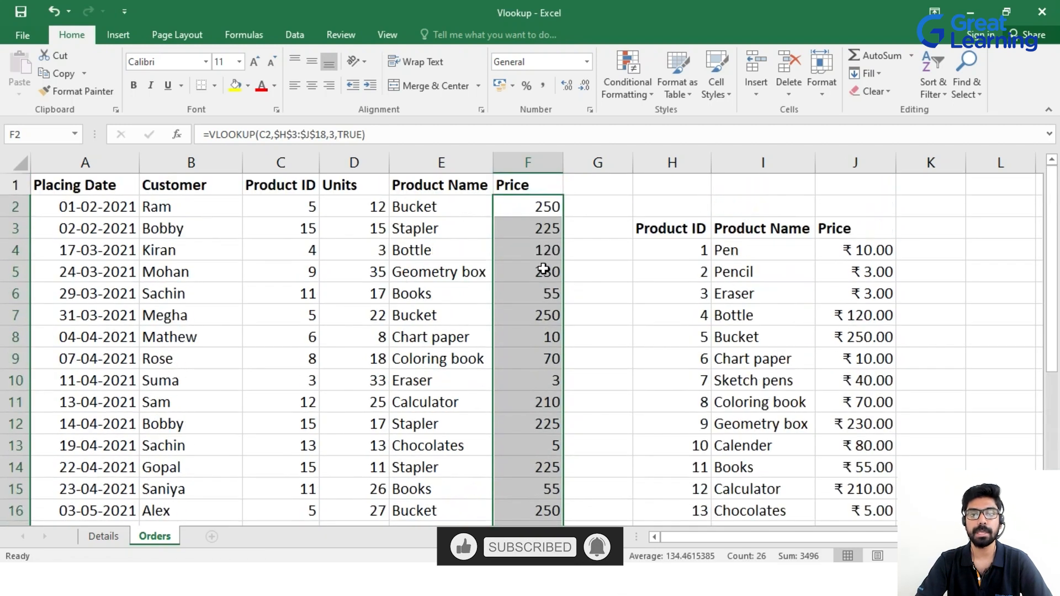
{"action": "scroll", "coordinate": [532, 435], "scroll_direction": "down", "scroll_amount": 1}
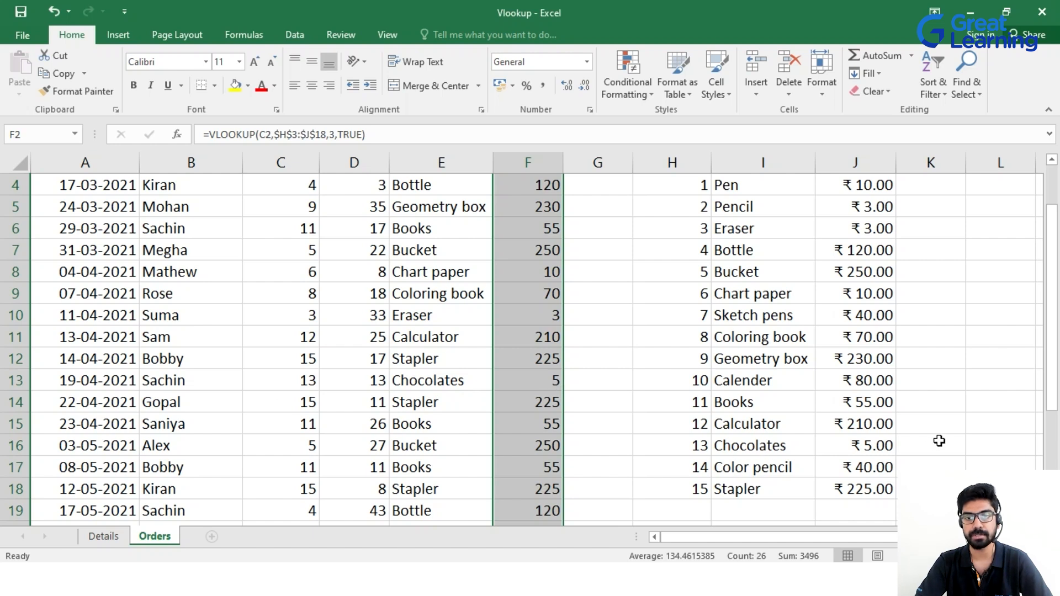
{"action": "scroll", "coordinate": [544, 315], "scroll_direction": "up", "scroll_amount": 1}
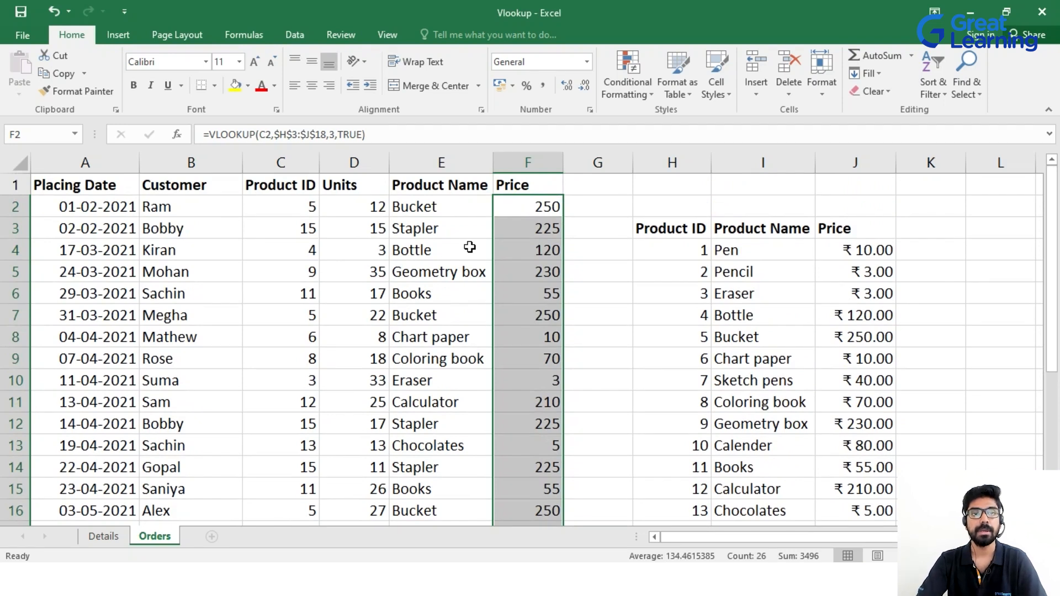
Select the filled results in E2:F16 and undo them, leaving only the column headers.
{"action": "left_click_drag", "start_coordinate": [433, 207], "coordinate": [516, 510]}
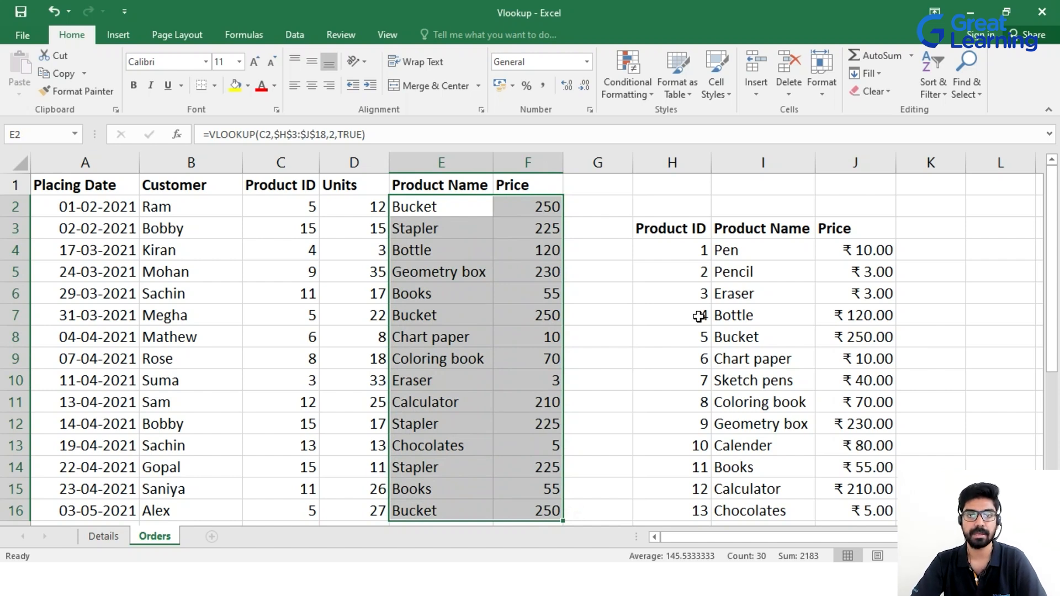
{"action": "left_click", "coordinate": [607, 281]}
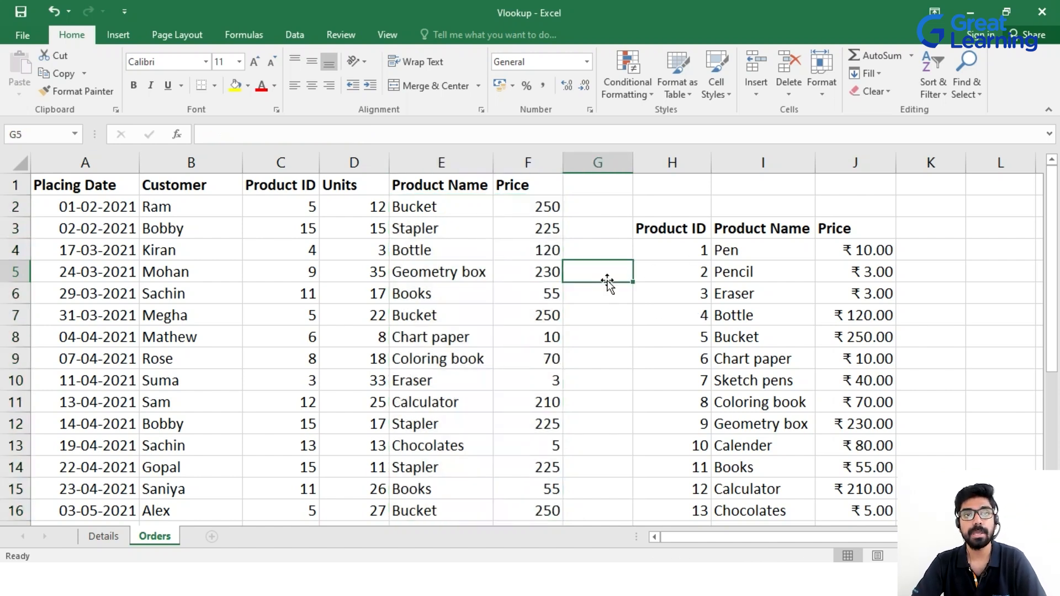
{"action": "key", "text": "ctrl+z"}
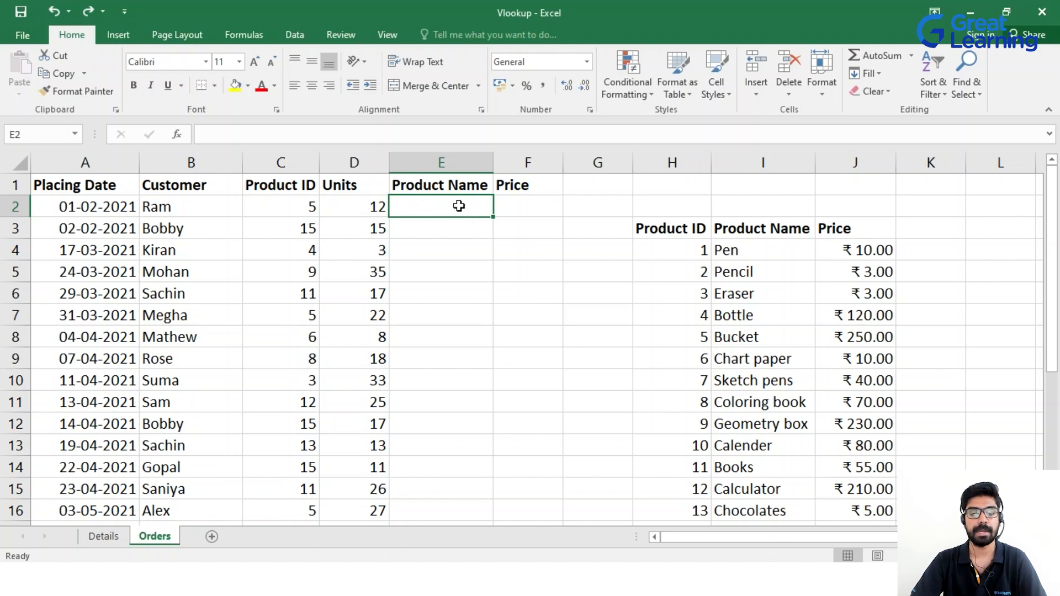
Begin E2's formula as =VLOOKUP($C2,$H$3:$J$18, with the product table locked as absolute.
{"action": "type", "text": "=vlo"}
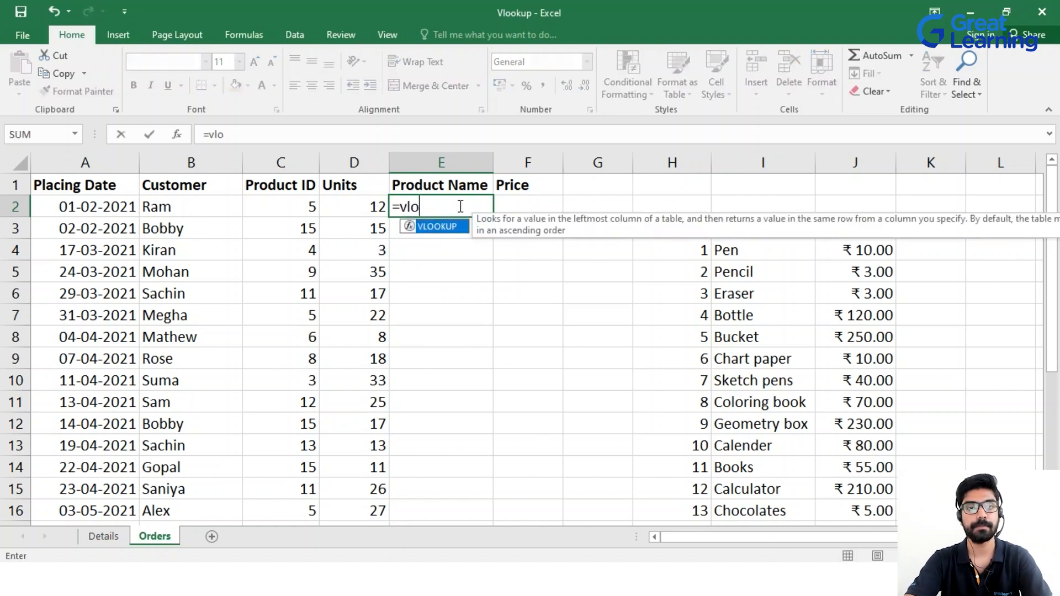
{"action": "key", "text": "Tab"}
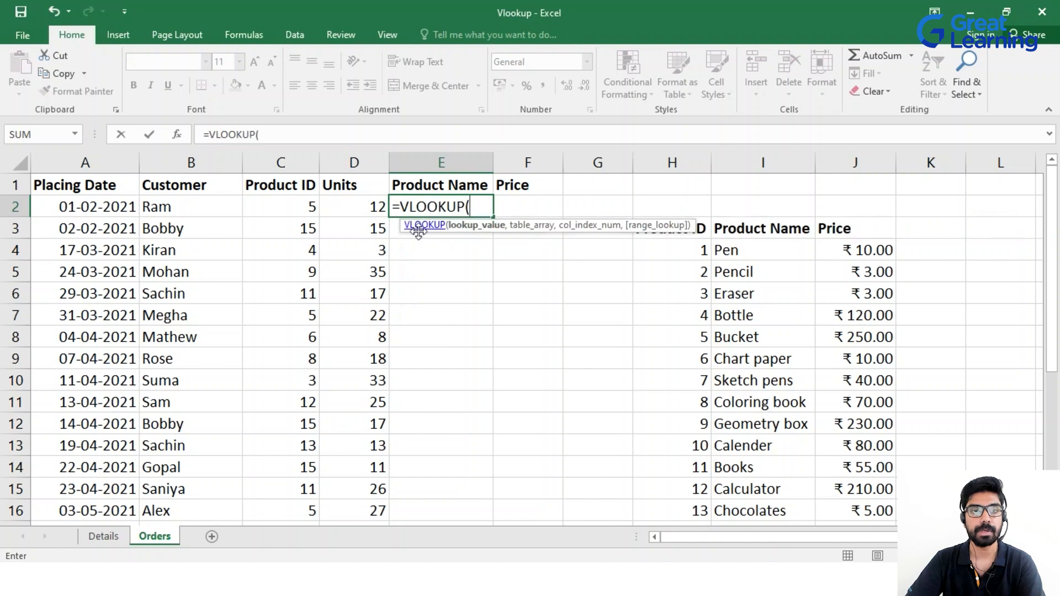
{"action": "left_click", "coordinate": [303, 207]}
{"action": "type", "text": ","}
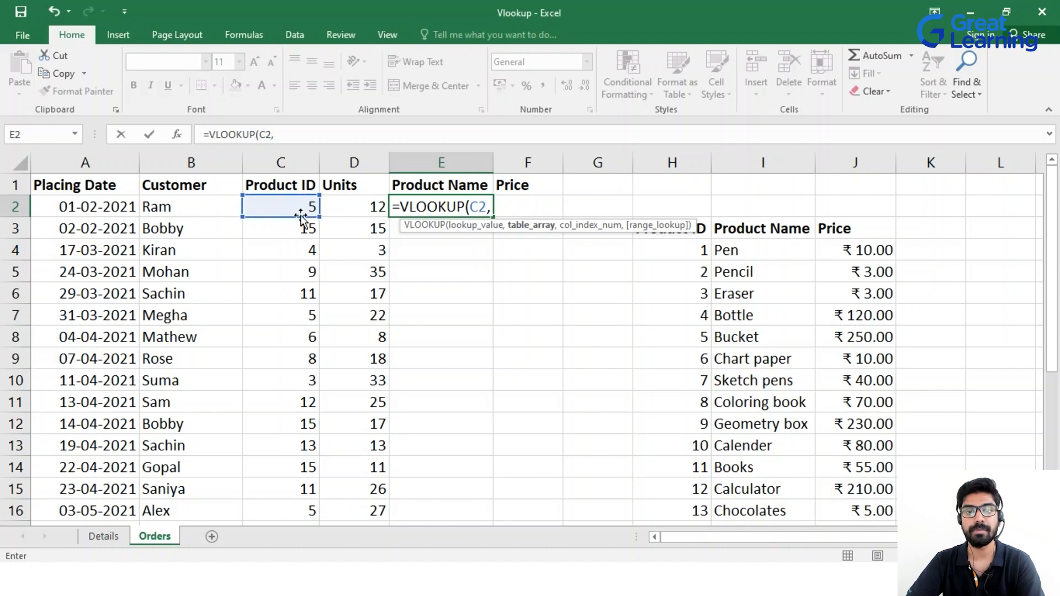
{"action": "left_click", "coordinate": [488, 208]}
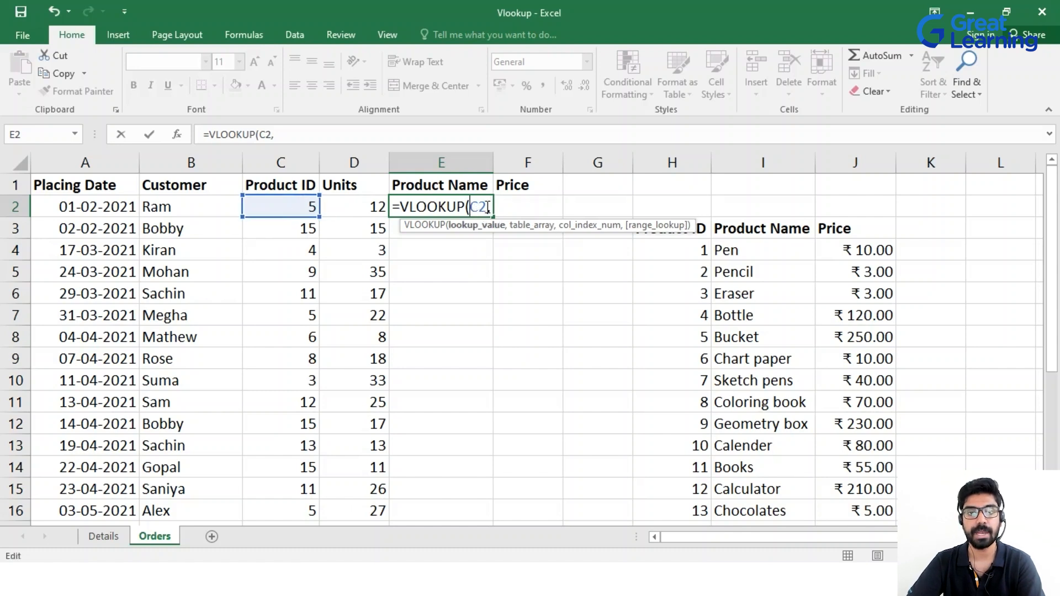
{"action": "type", "text": "$"}
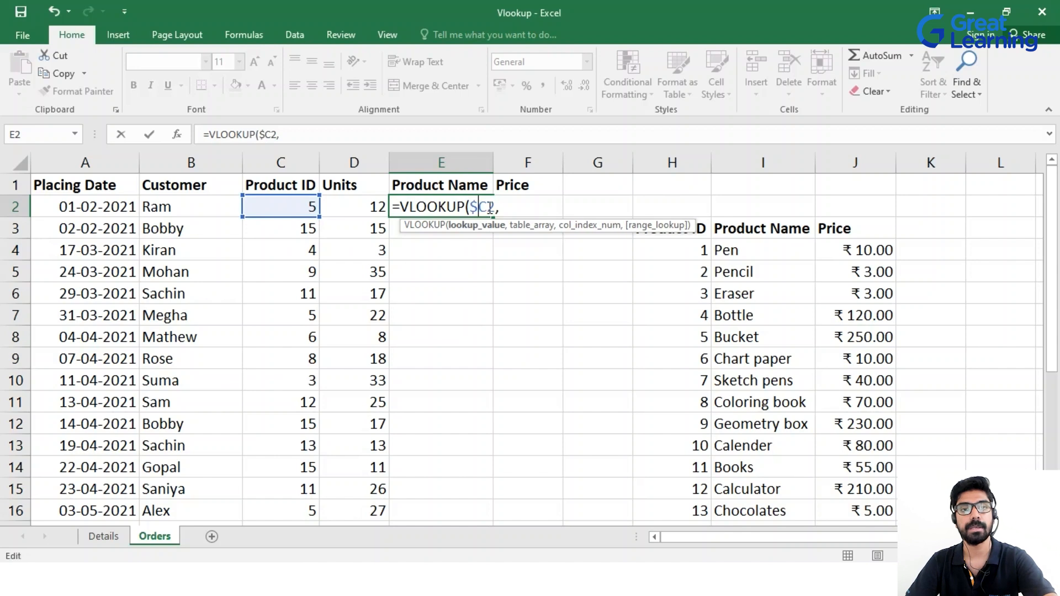
{"action": "left_click", "coordinate": [499, 206]}
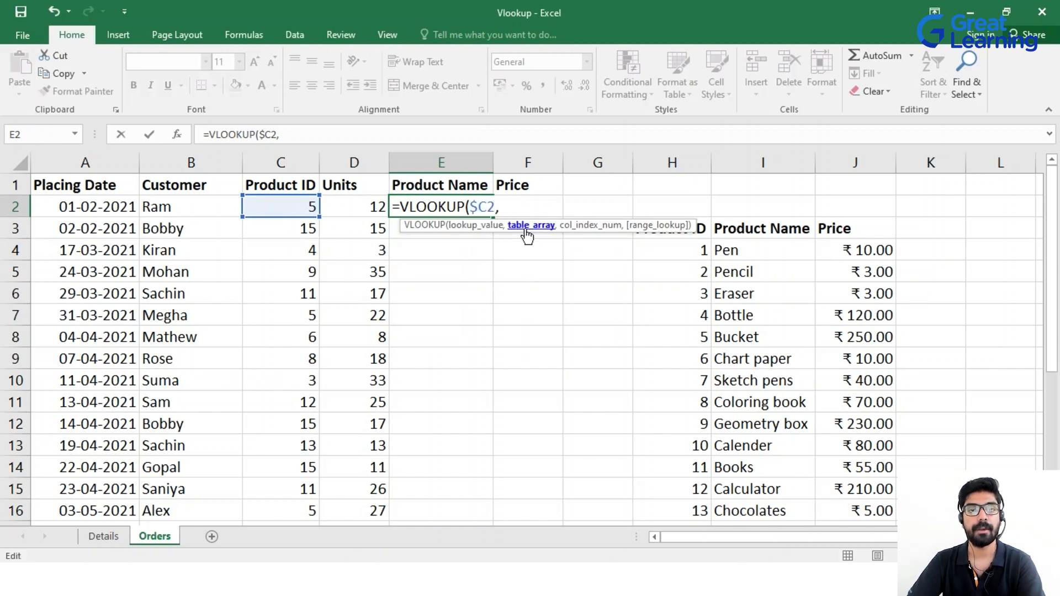
{"action": "left_click_drag", "start_coordinate": [706, 230], "coordinate": [851, 488]}
{"action": "scroll", "coordinate": [798, 462], "scroll_direction": "up", "scroll_amount": 3}
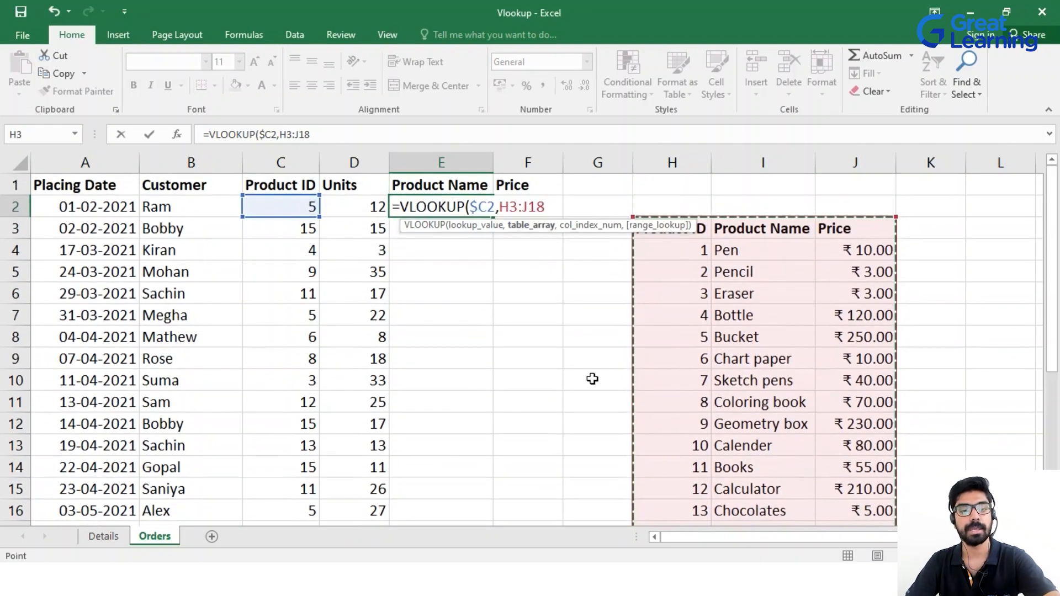
{"action": "key", "text": "F4"}
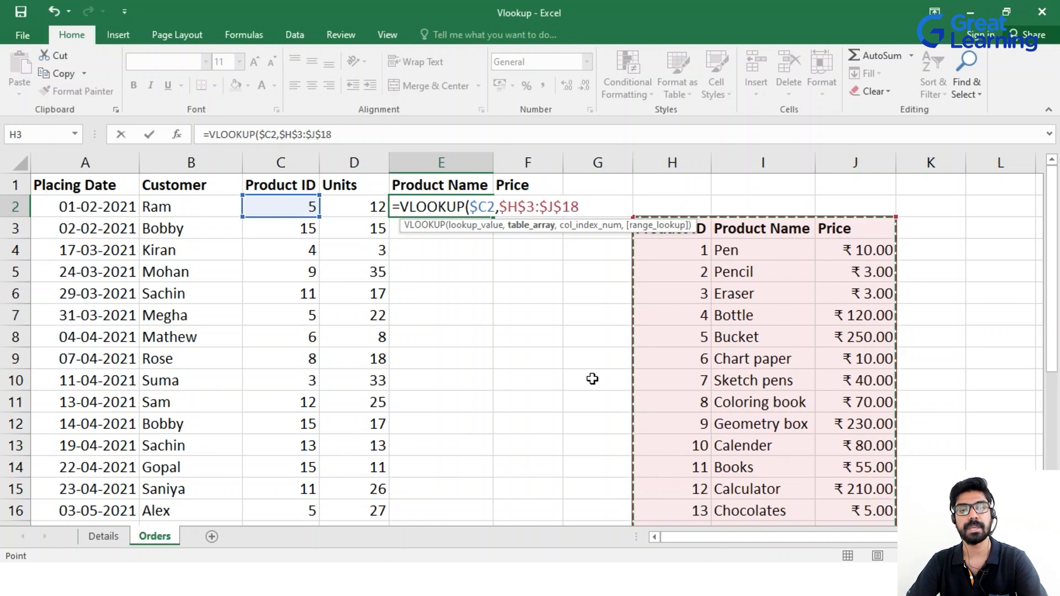
{"action": "type", "text": ","}
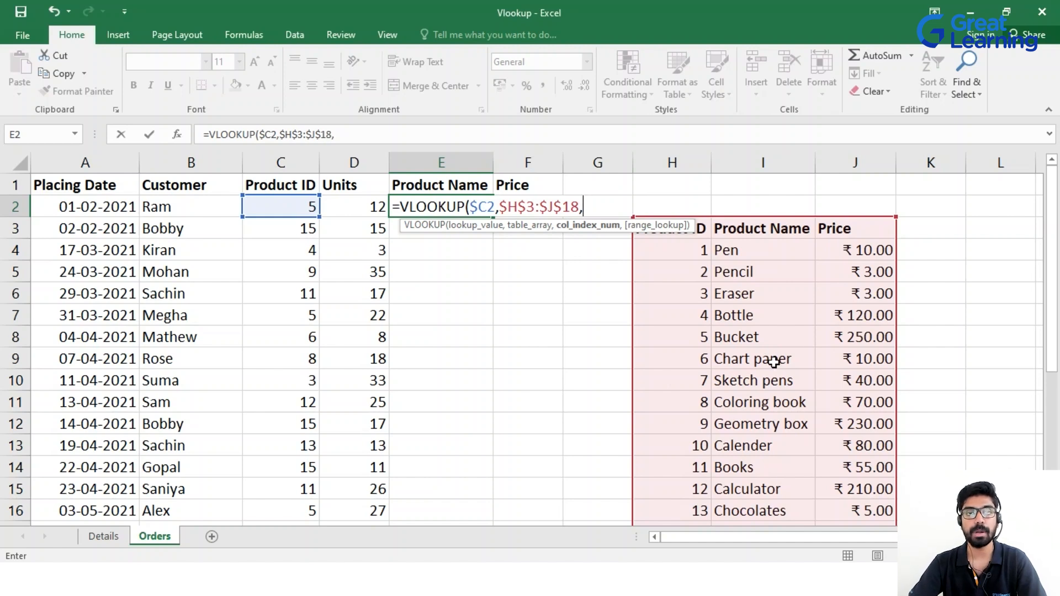
Use COLUMNS($H$4:I4) as the column number, finish with TRUE, and enter the formula.
{"action": "type", "text": "col"}
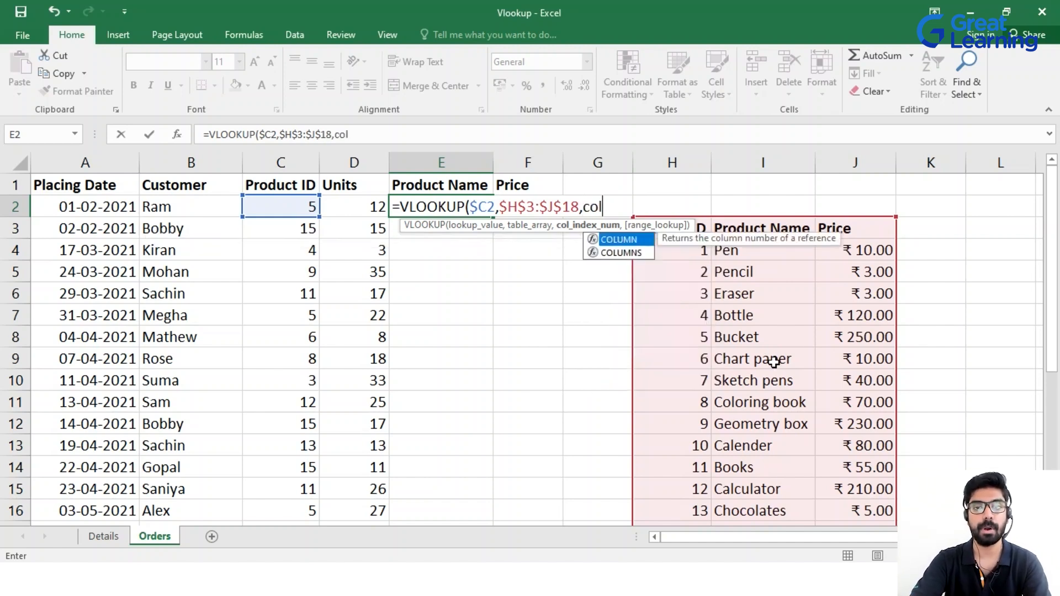
{"action": "type", "text": "umns"}
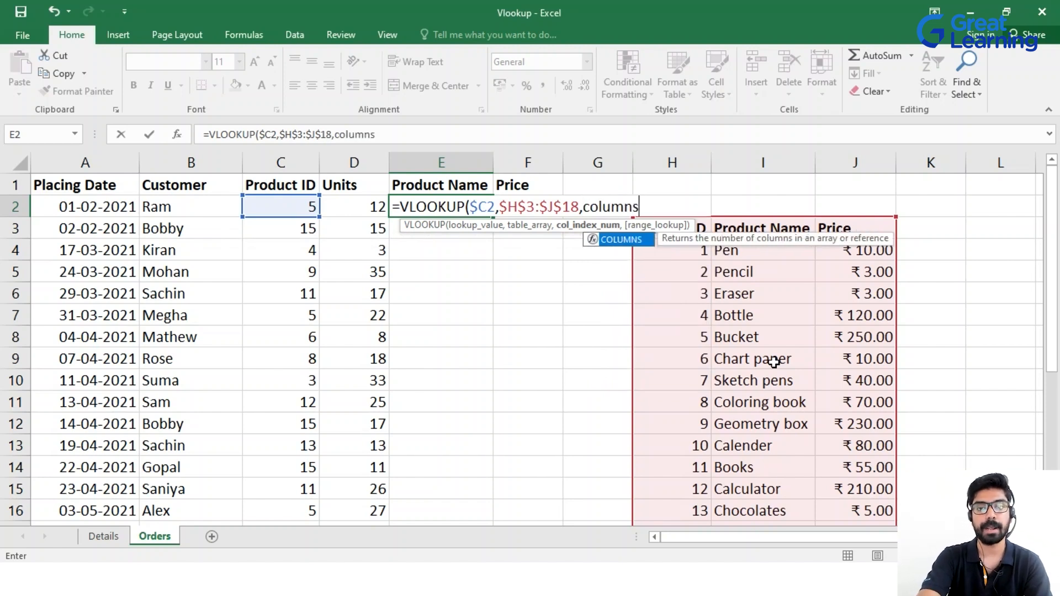
{"action": "type", "text": "("}
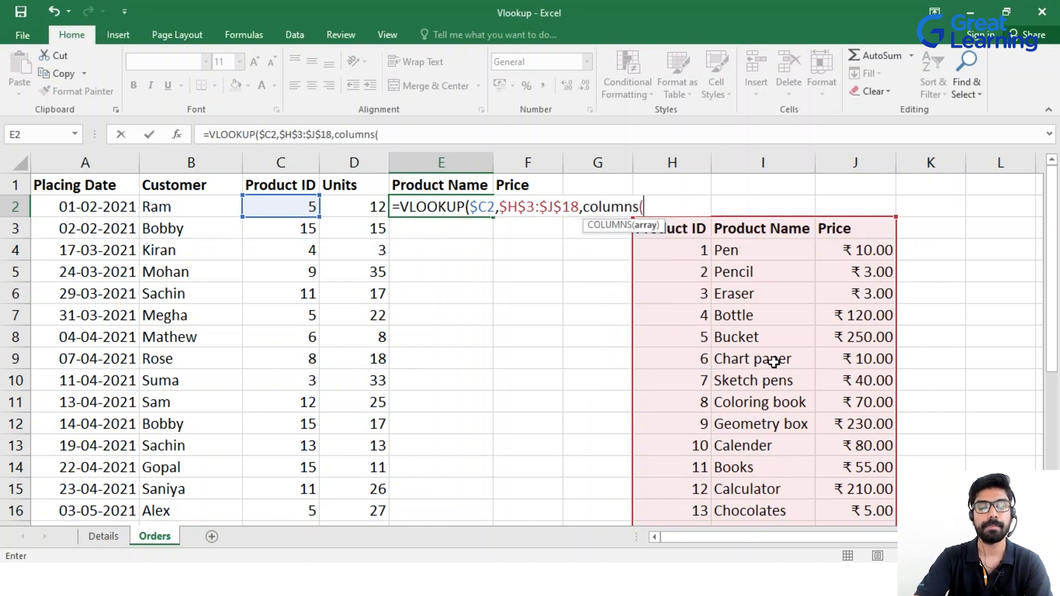
{"action": "left_click", "coordinate": [681, 257]}
{"action": "key", "text": "F8"}
{"action": "left_click", "coordinate": [743, 253]}
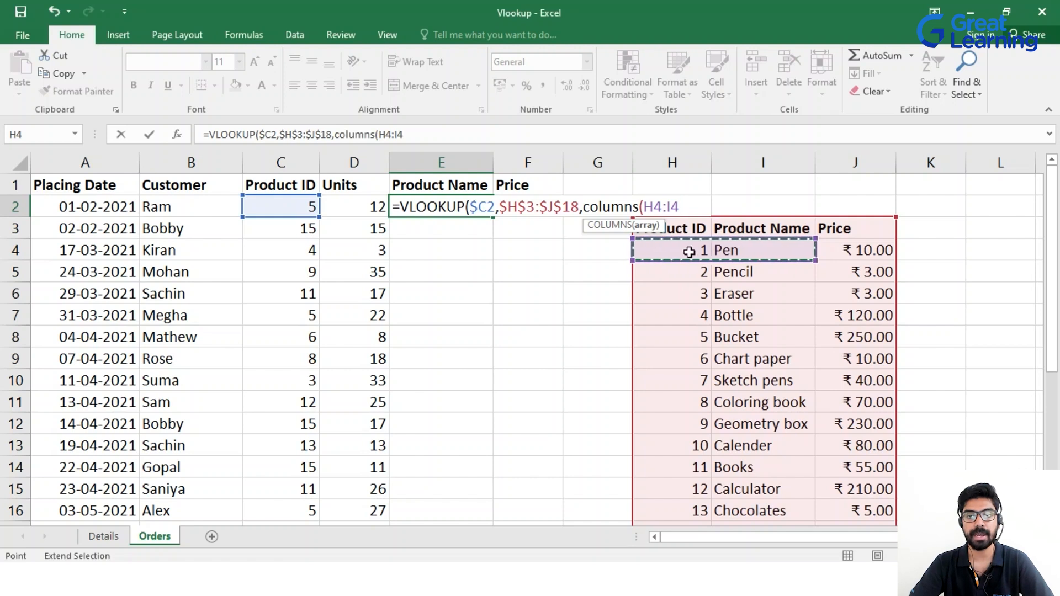
{"action": "double_click", "coordinate": [663, 210]}
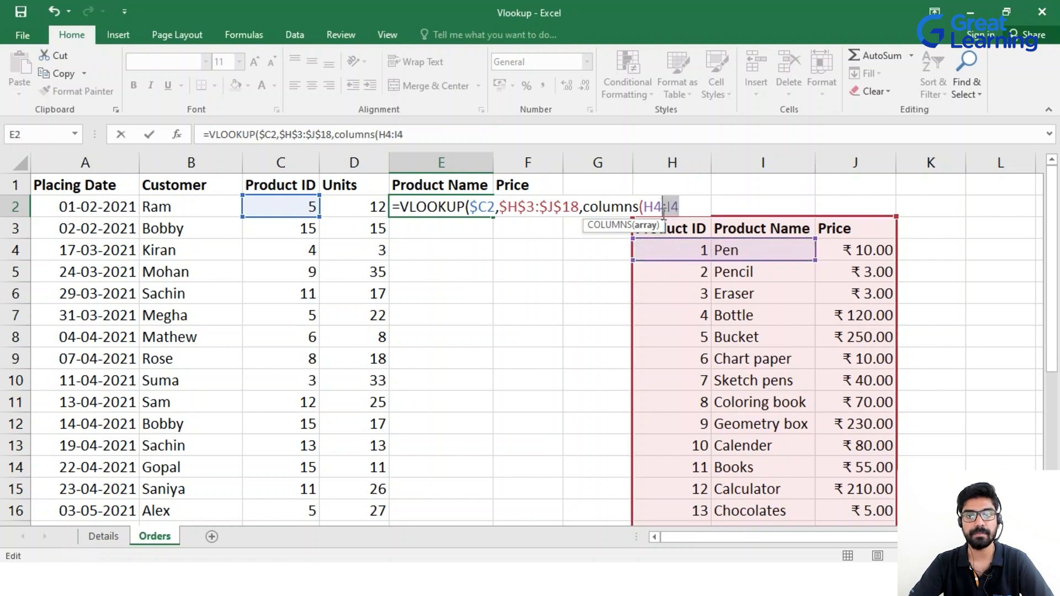
{"action": "left_click", "coordinate": [663, 206]}
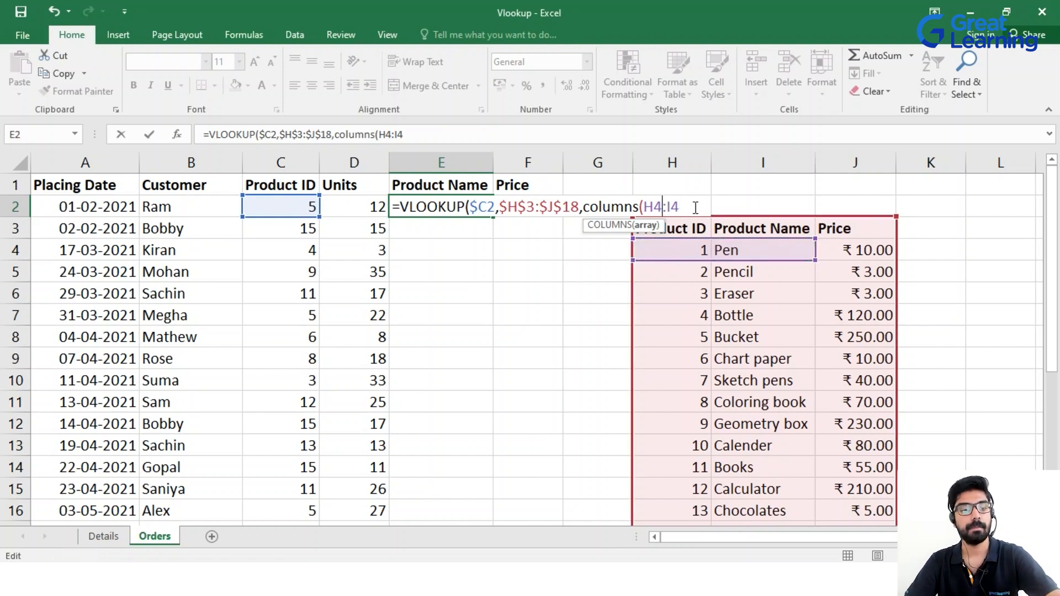
{"action": "key", "text": "F4"}
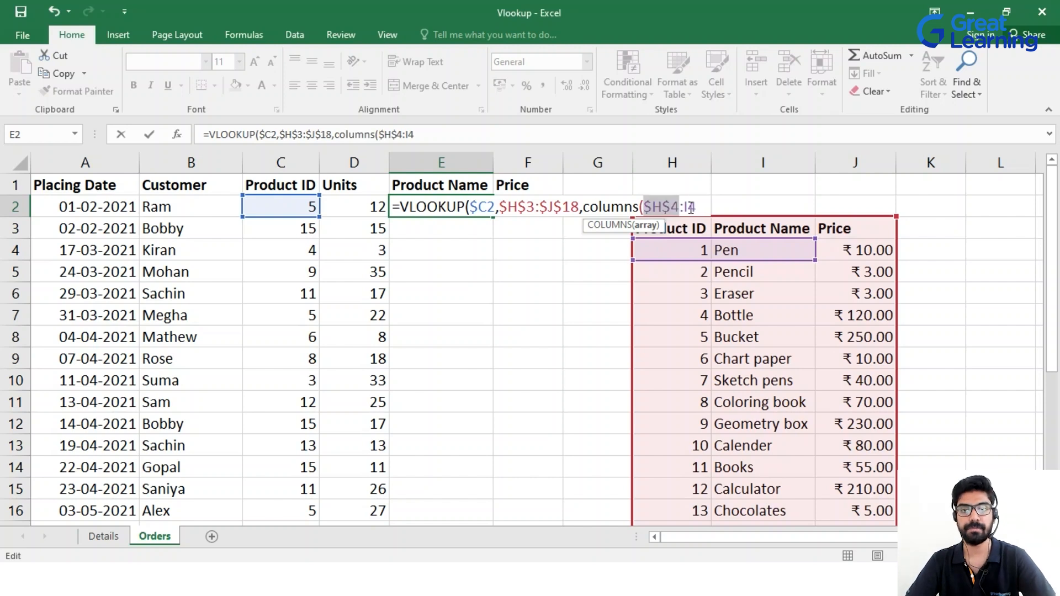
{"action": "left_click", "coordinate": [699, 207]}
{"action": "type", "text": "),TRUE"}
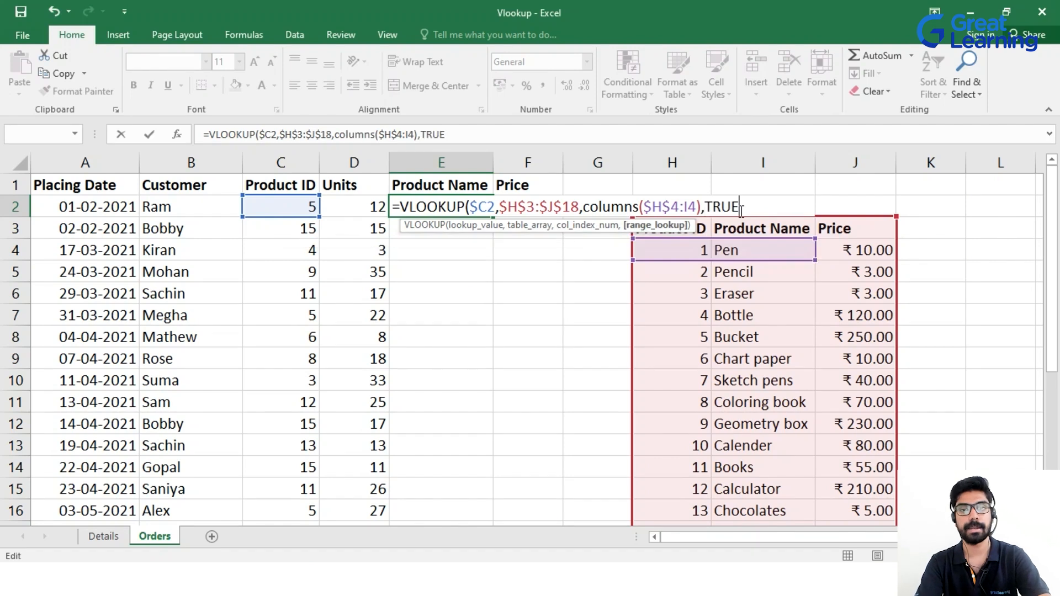
{"action": "type", "text": ")"}
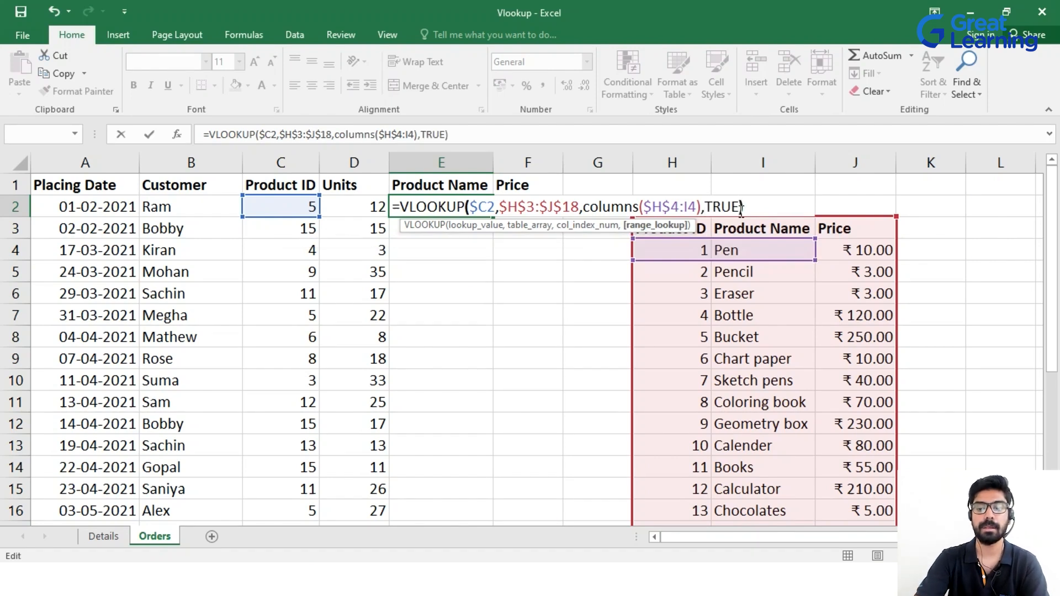
{"action": "key", "text": "Return"}
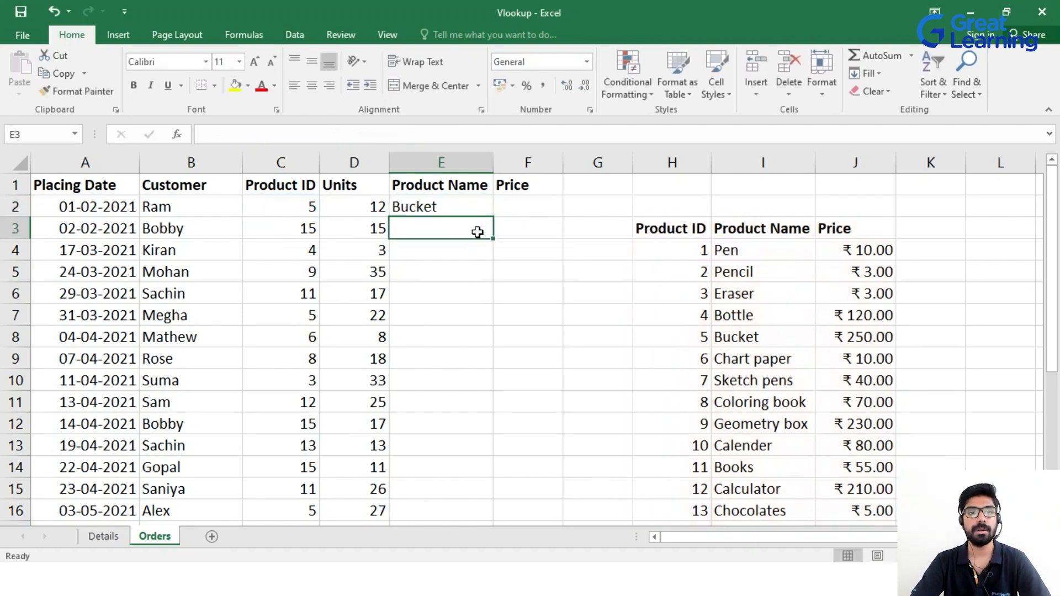
Copy E2's COLUMNS-based lookup into F2, then auto-fill E2:F2 down to the last order.
{"action": "left_click", "coordinate": [445, 207]}
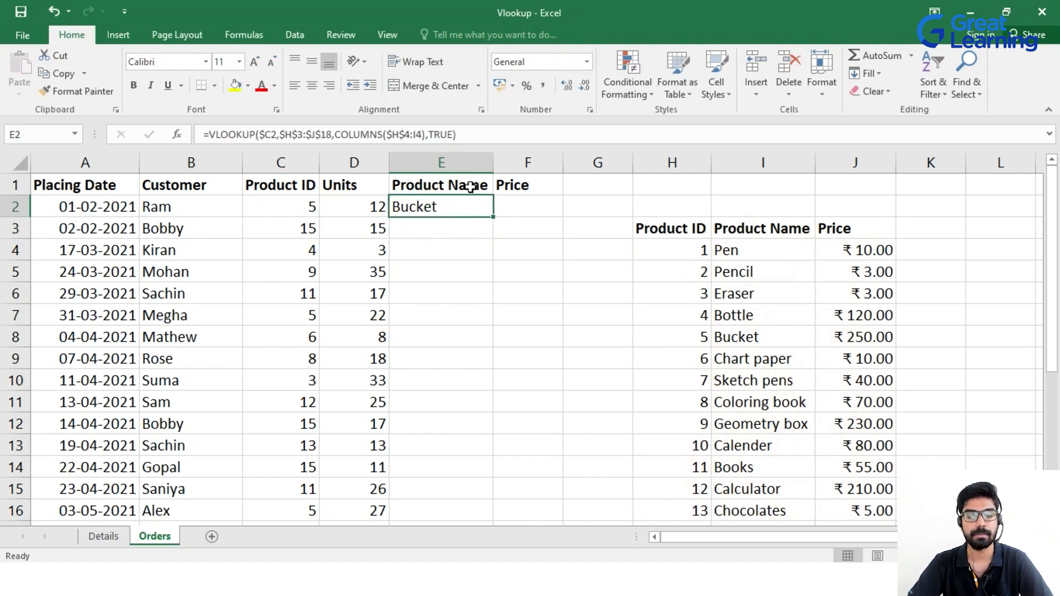
{"action": "left_click_drag", "start_coordinate": [493, 218], "coordinate": [537, 213]}
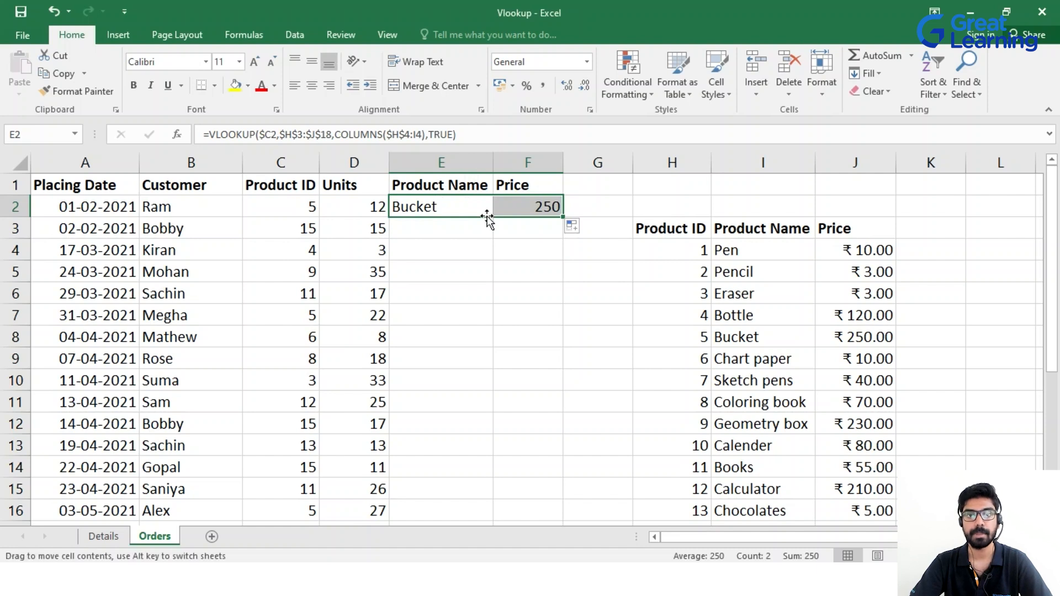
{"action": "left_click_drag", "start_coordinate": [562, 216], "coordinate": [568, 497]}
{"action": "scroll", "coordinate": [553, 414], "scroll_direction": "up", "scroll_amount": 4}
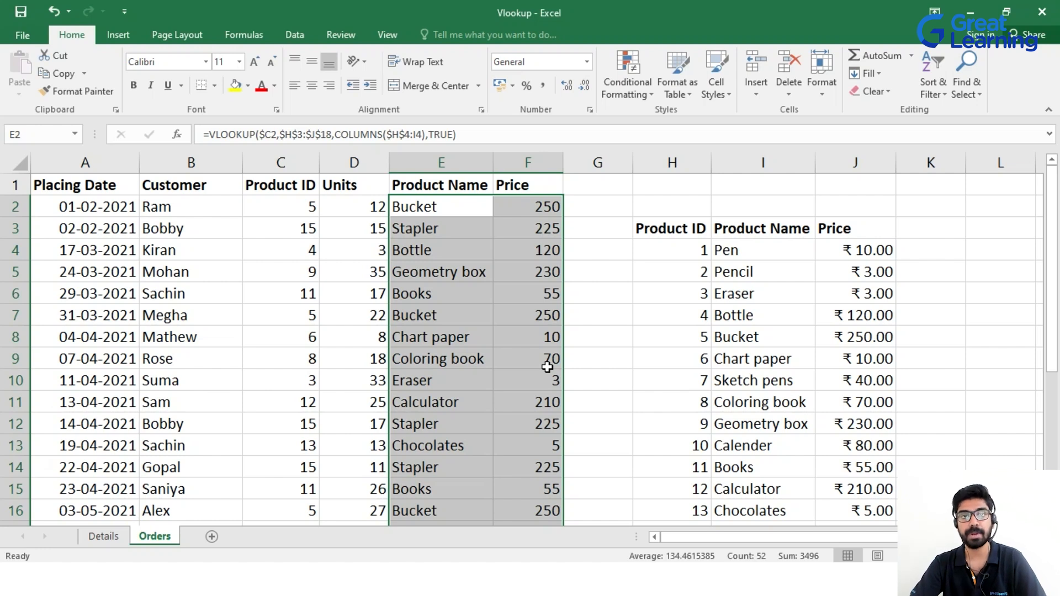
{"action": "key", "text": "ctrl+z"}
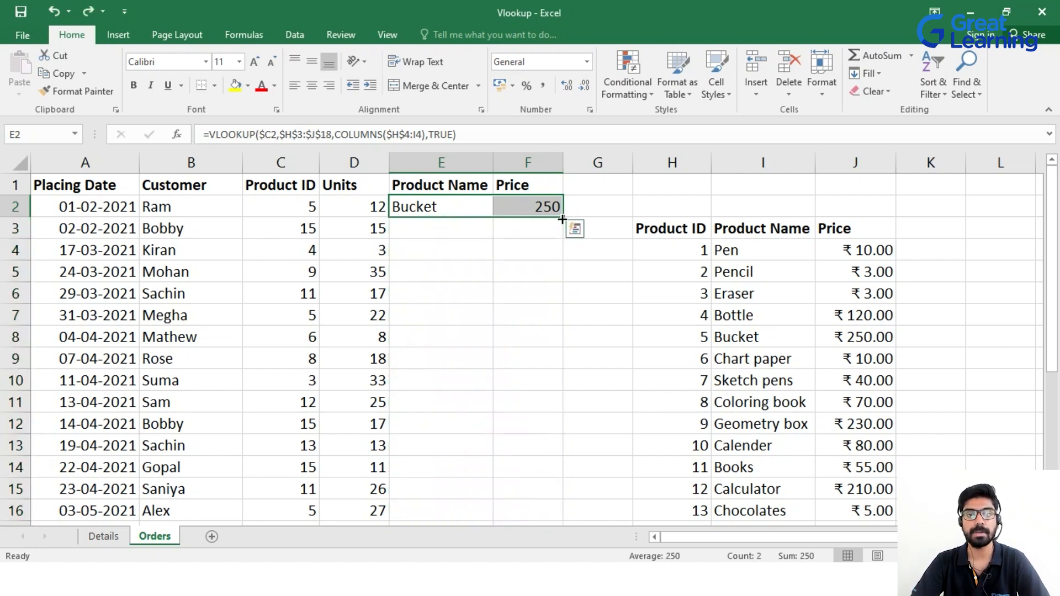
{"action": "double_click", "coordinate": [562, 218]}
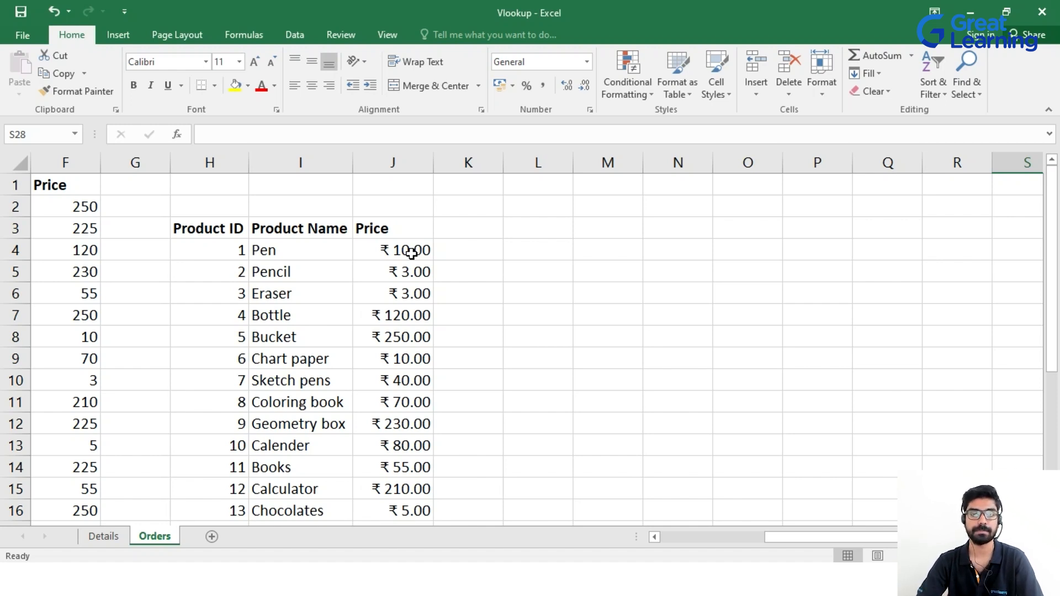
Type the label Min in L4.
{"action": "left_click", "coordinate": [523, 249]}
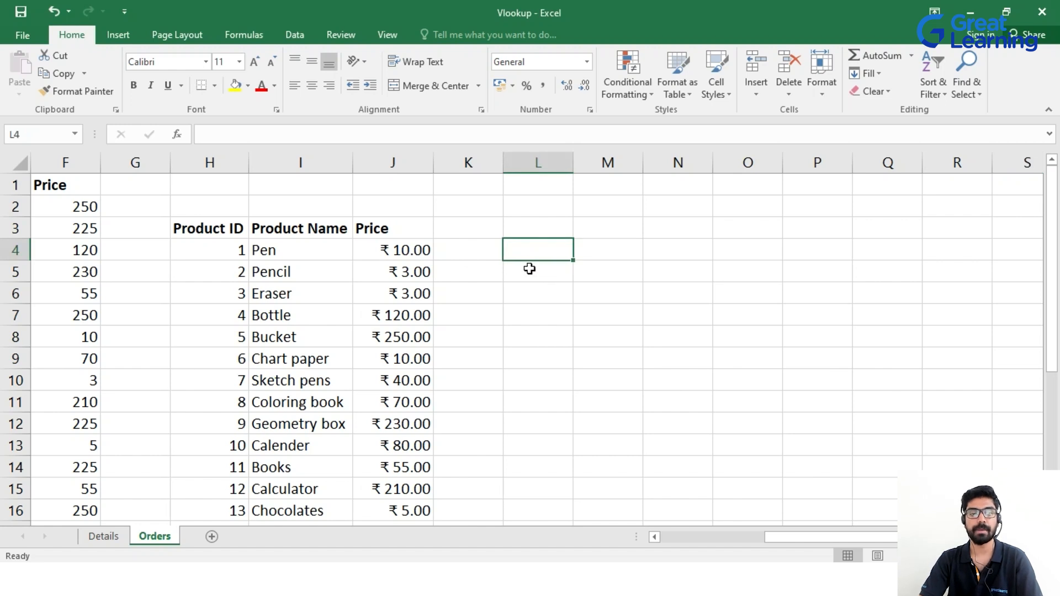
{"action": "type", "text": "Min"}
{"action": "key", "text": "Tab"}
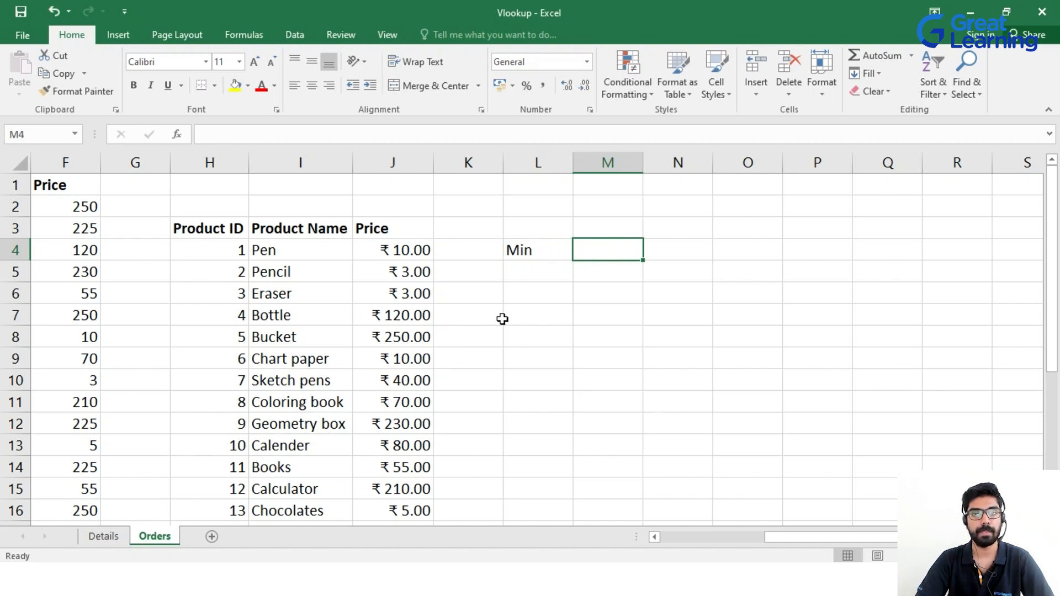
Enter =VLOOKUP(MIN(J4:J18),J4:J18,1,TRUE) in M4, returning the lowest price 3.
{"action": "double_click", "coordinate": [605, 247]}
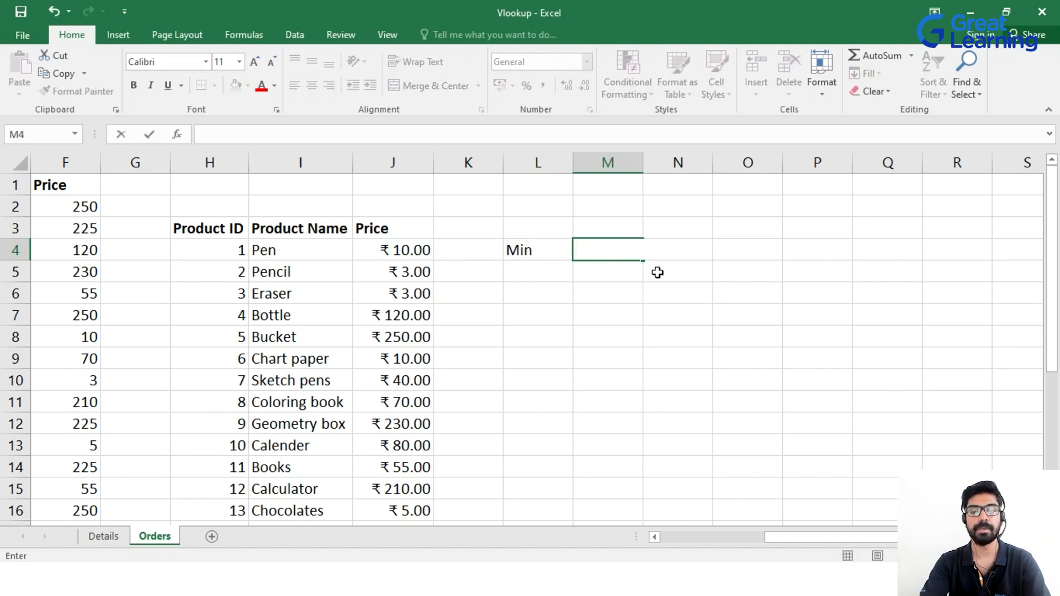
{"action": "type", "text": "=vl"}
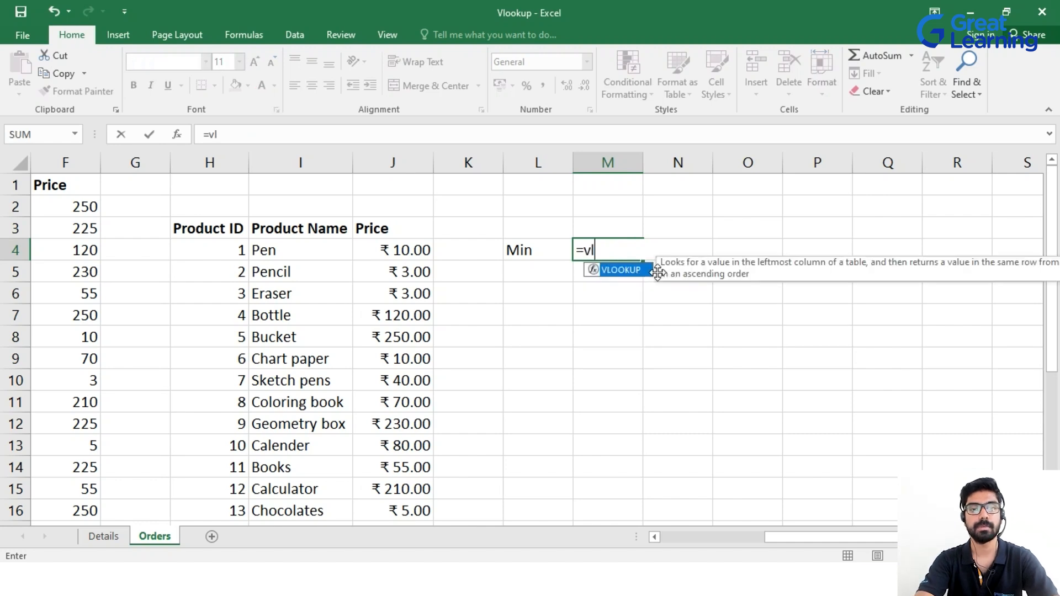
{"action": "key", "text": "Tab"}
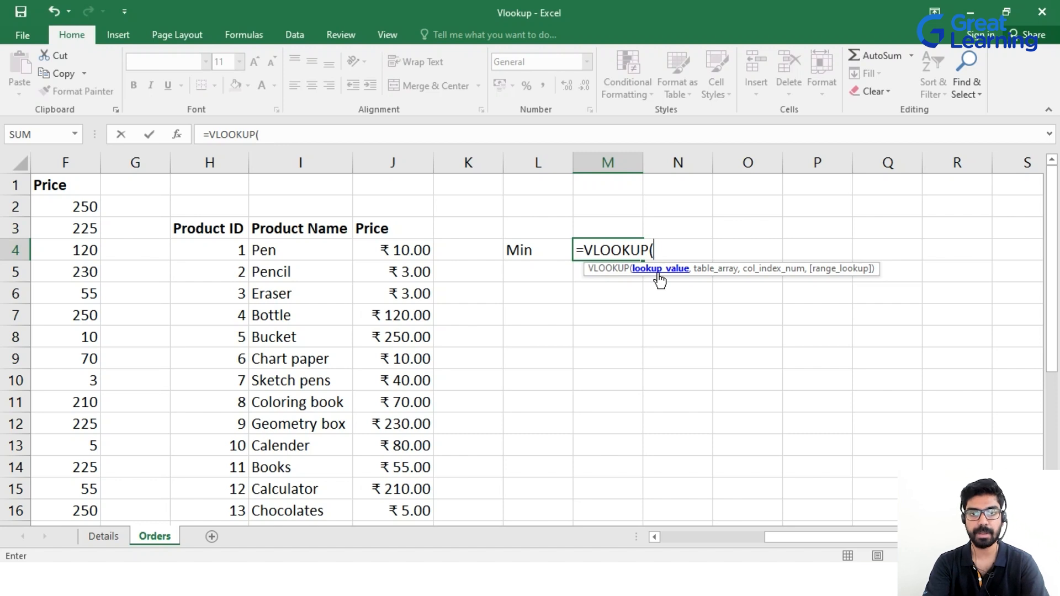
{"action": "type", "text": "min"}
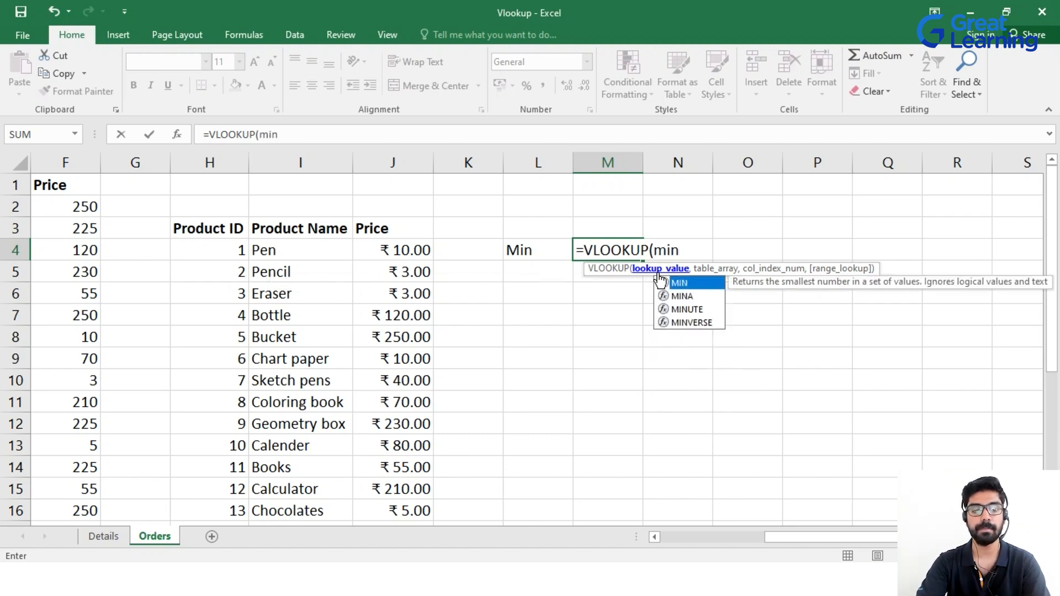
{"action": "key", "text": "Tab"}
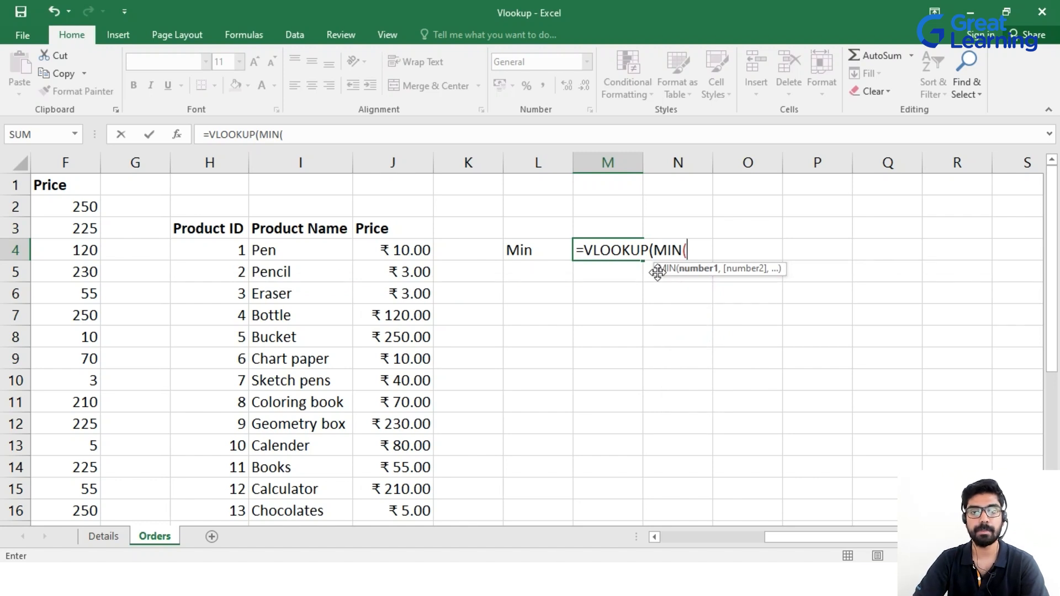
{"action": "left_click_drag", "start_coordinate": [392, 253], "coordinate": [421, 488]}
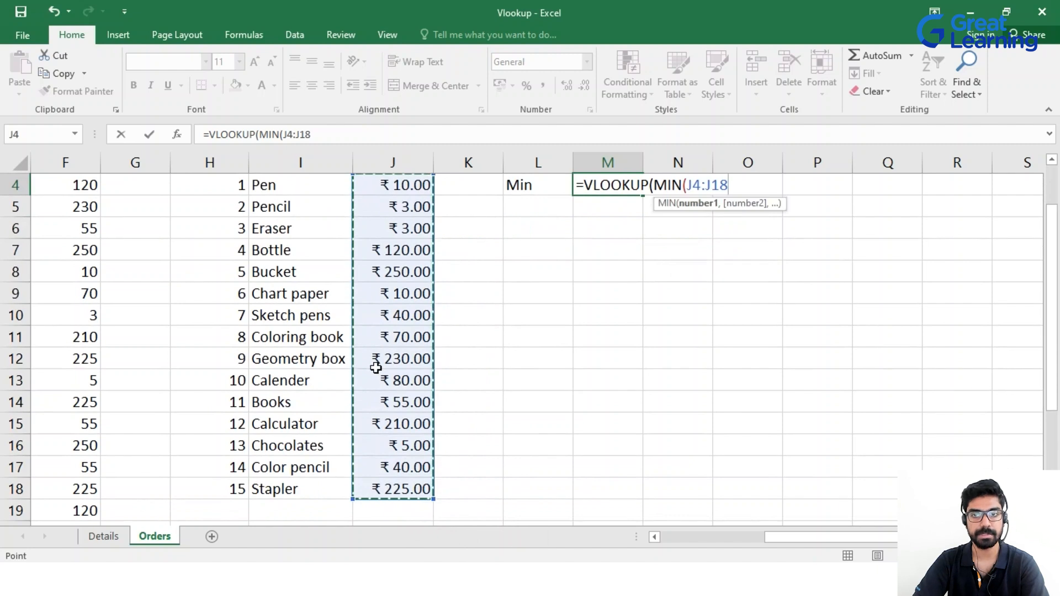
{"action": "scroll", "coordinate": [378, 367], "scroll_direction": "up", "scroll_amount": 1}
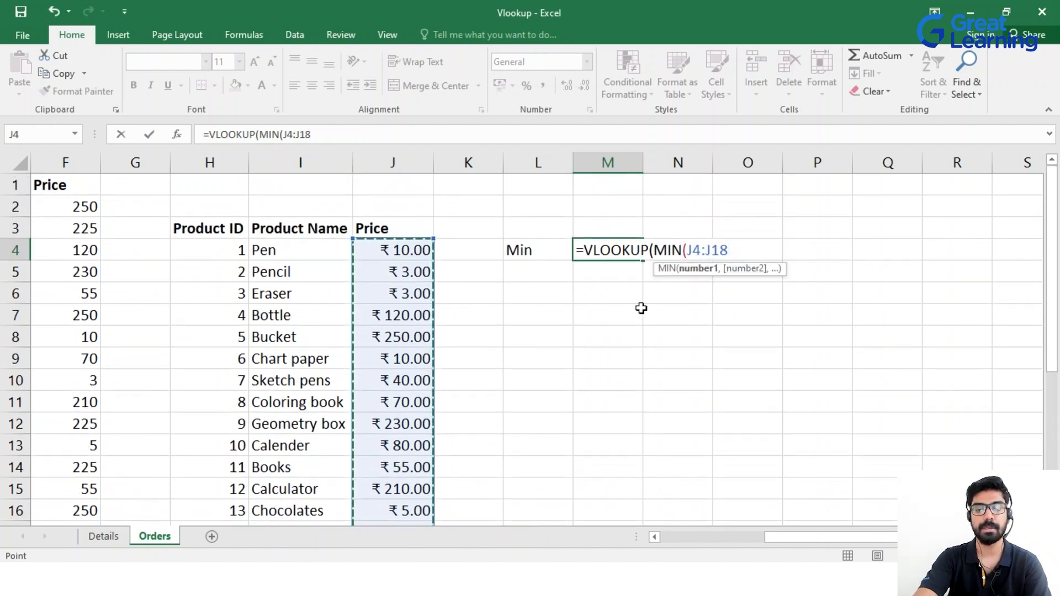
{"action": "type", "text": "),"}
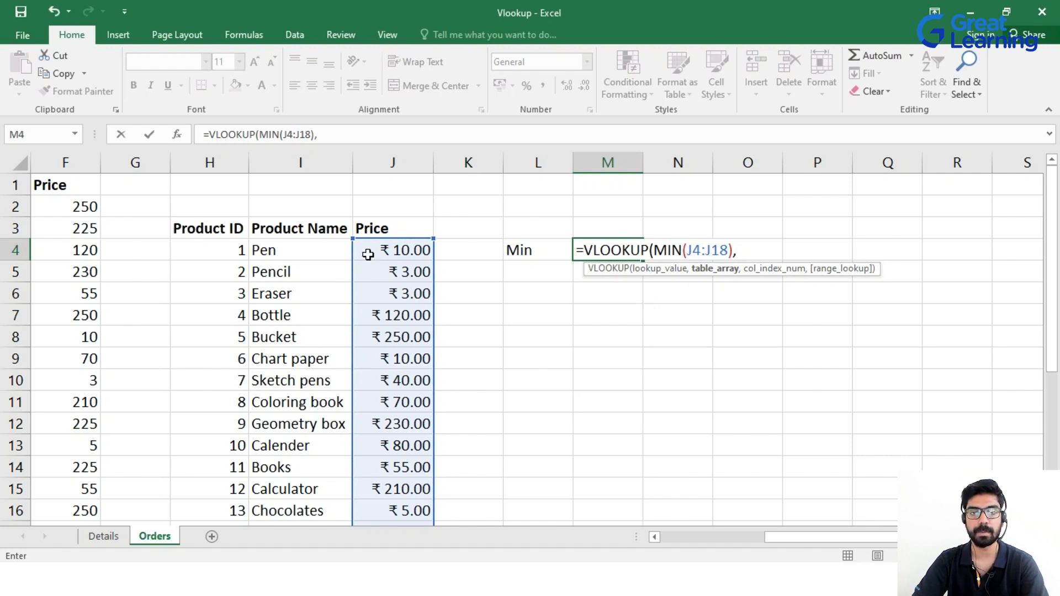
{"action": "left_click_drag", "start_coordinate": [377, 250], "coordinate": [419, 510]}
{"action": "scroll", "coordinate": [423, 461], "scroll_direction": "up", "scroll_amount": 1}
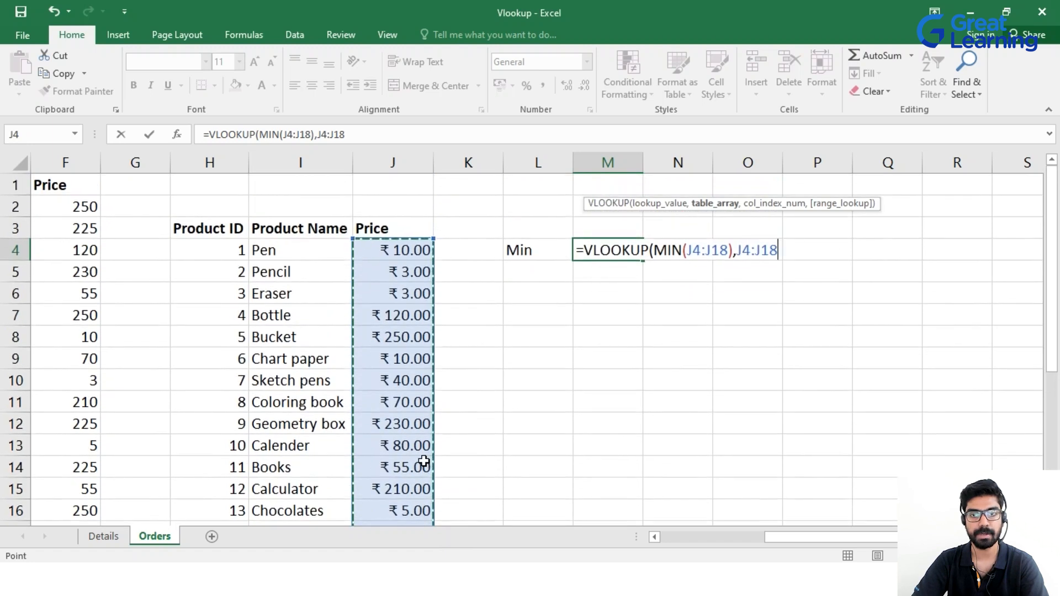
{"action": "type", "text": ","}
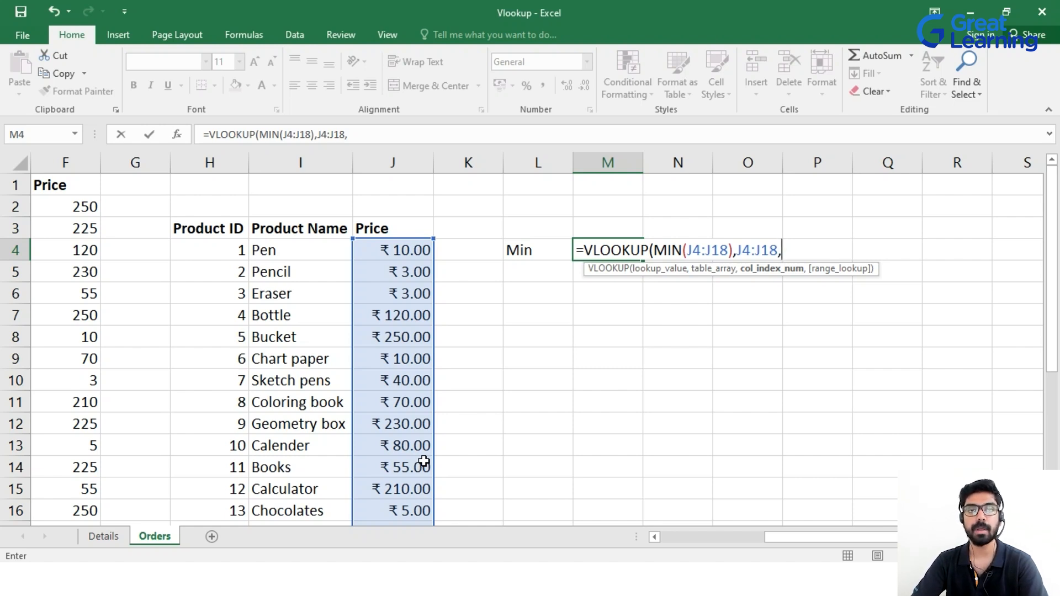
{"action": "type", "text": "1"}
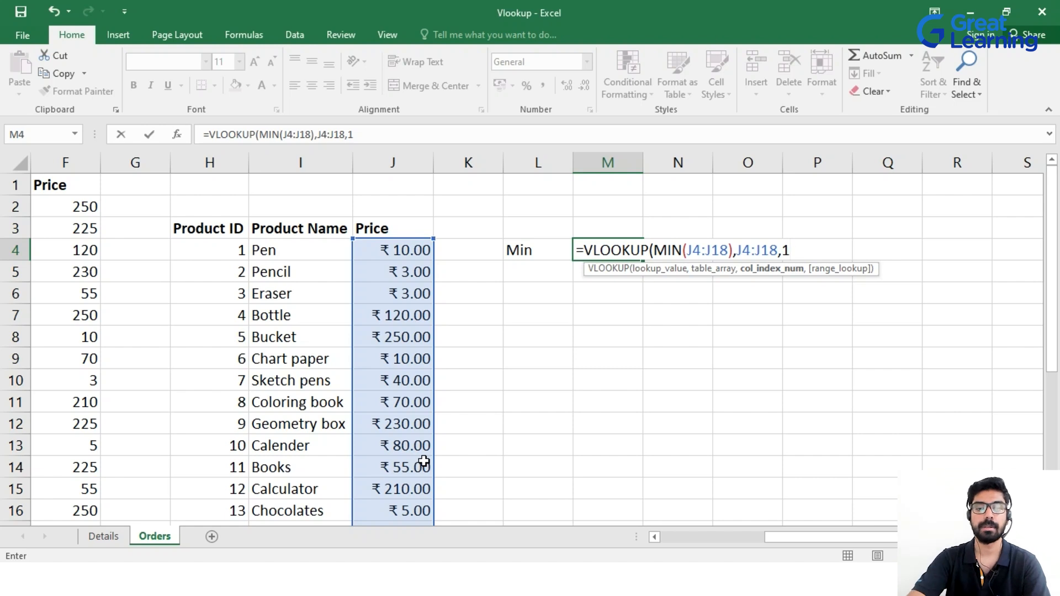
{"action": "type", "text": ","}
{"action": "key", "text": "Tab"}
{"action": "type", "text": ")"}
{"action": "key", "text": "Return"}
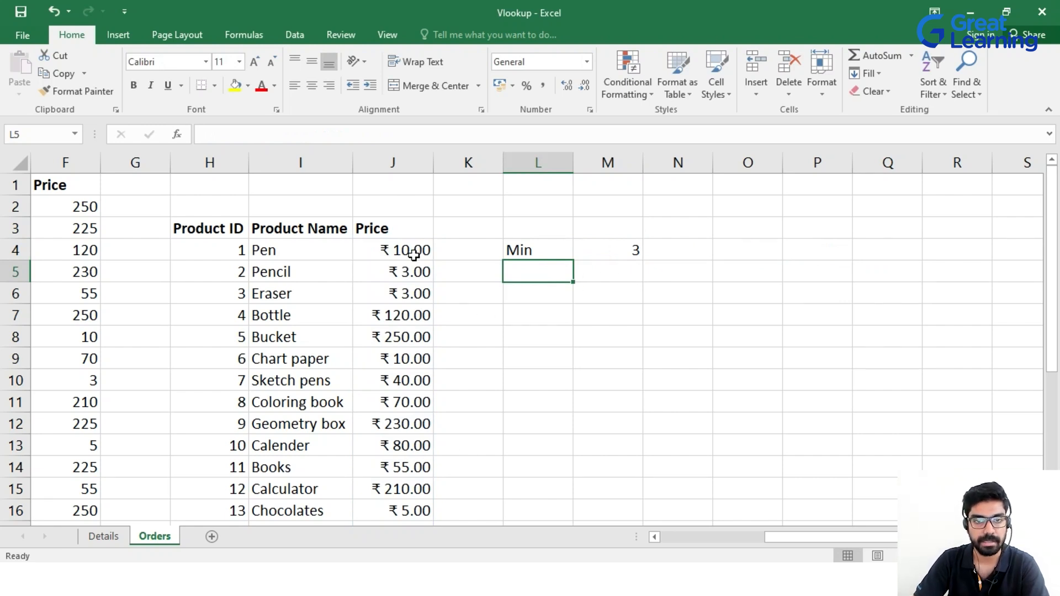
Review M4's Min result, then select L5 below the Min label.
{"action": "scroll", "coordinate": [428, 314], "scroll_direction": "down", "scroll_amount": 1}
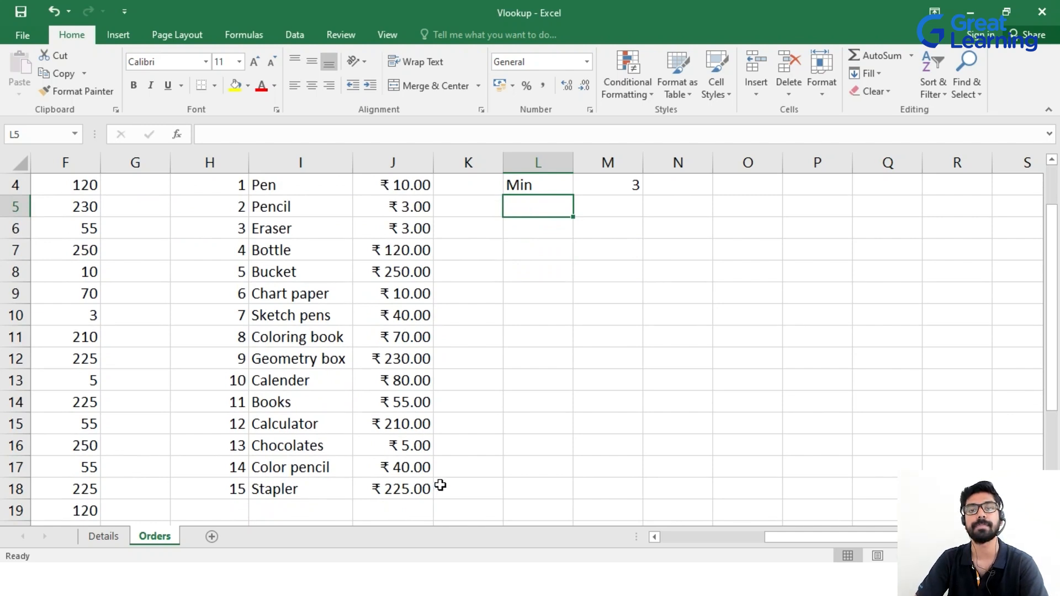
{"action": "scroll", "coordinate": [419, 331], "scroll_direction": "up", "scroll_amount": 1}
{"action": "scroll", "coordinate": [414, 452], "scroll_direction": "down", "scroll_amount": 1}
{"action": "scroll", "coordinate": [455, 337], "scroll_direction": "up", "scroll_amount": 1}
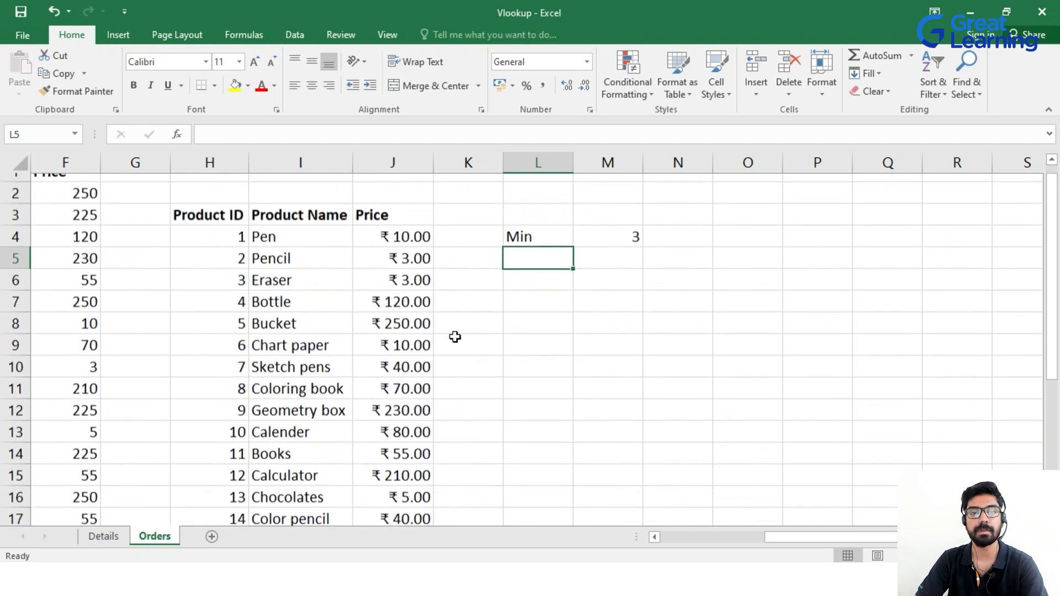
{"action": "scroll", "coordinate": [455, 336], "scroll_direction": "up", "scroll_amount": 1}
{"action": "left_click", "coordinate": [622, 251]}
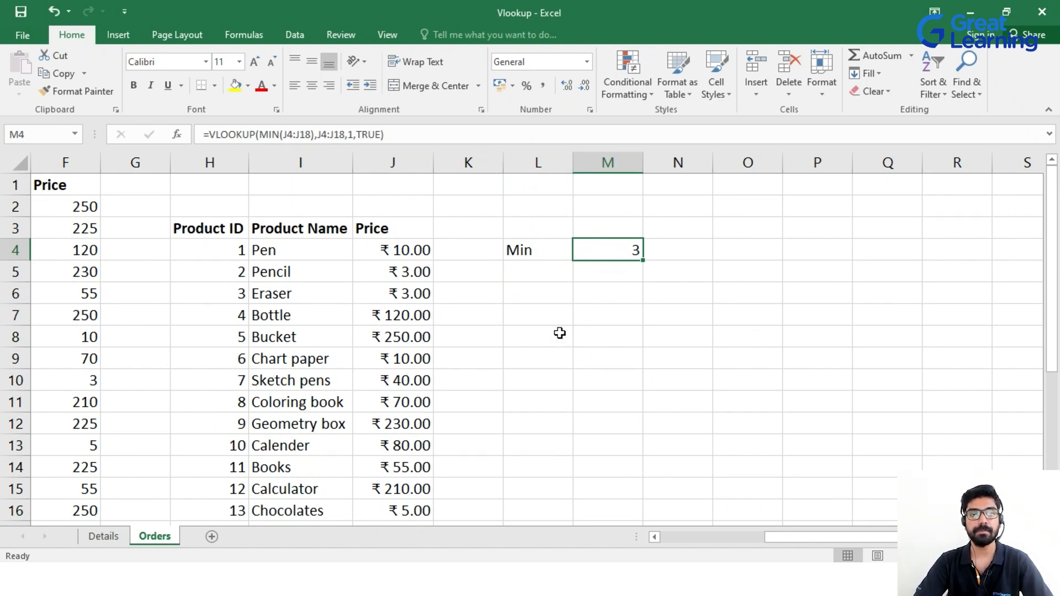
{"action": "left_click", "coordinate": [538, 279]}
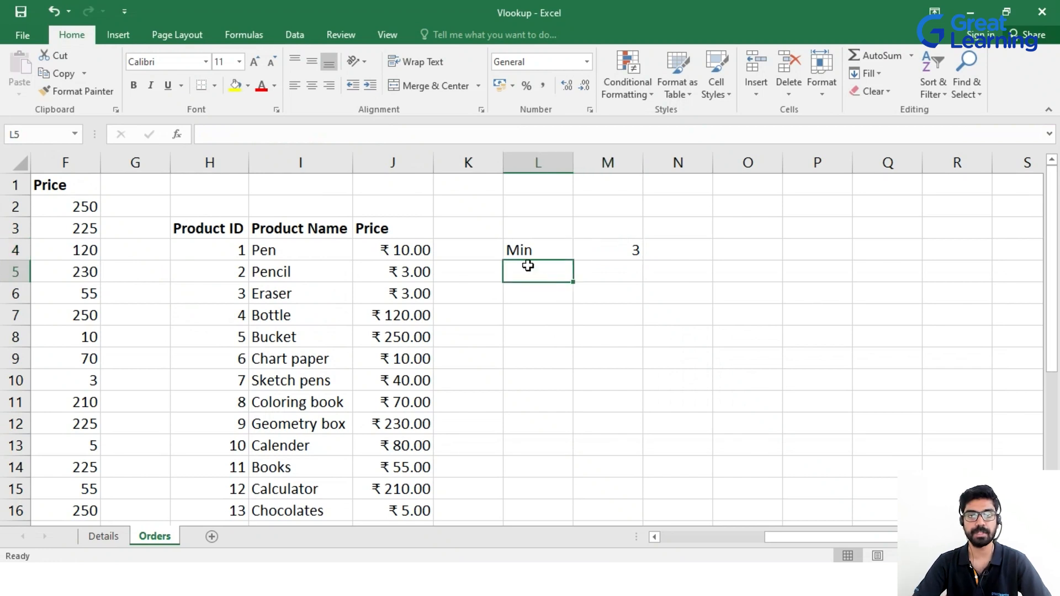
Type the label Max in L5 beneath Min.
{"action": "type", "text": "Max"}
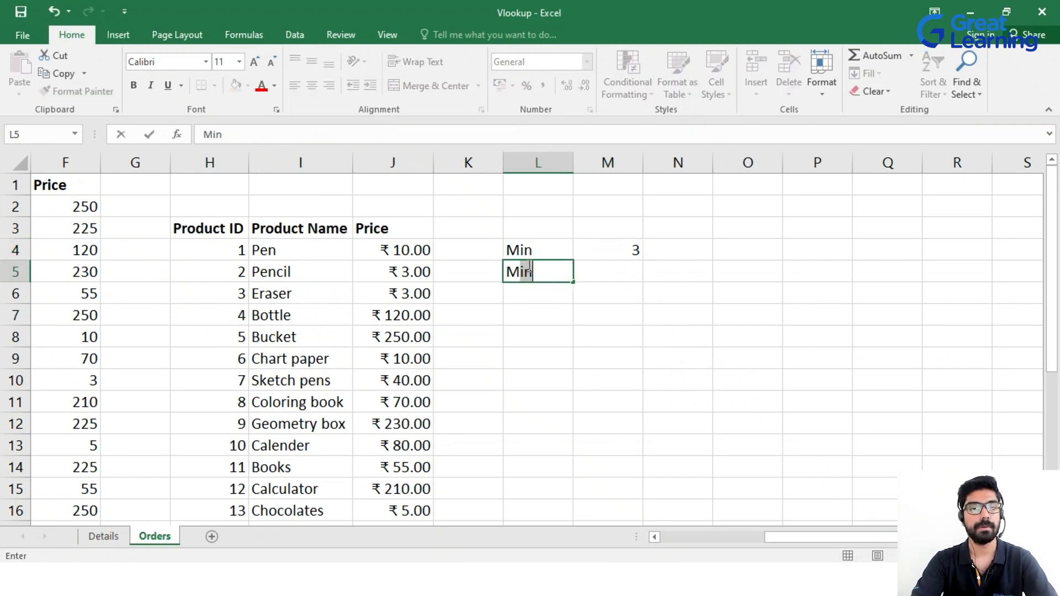
{"action": "key", "text": "Tab"}
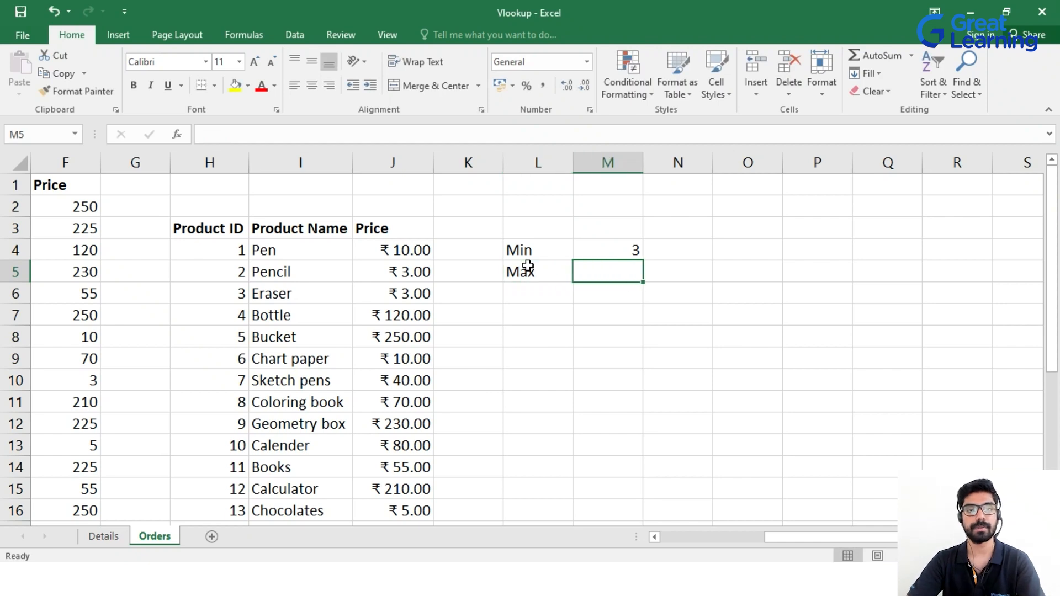
{"action": "key", "text": "F2"}
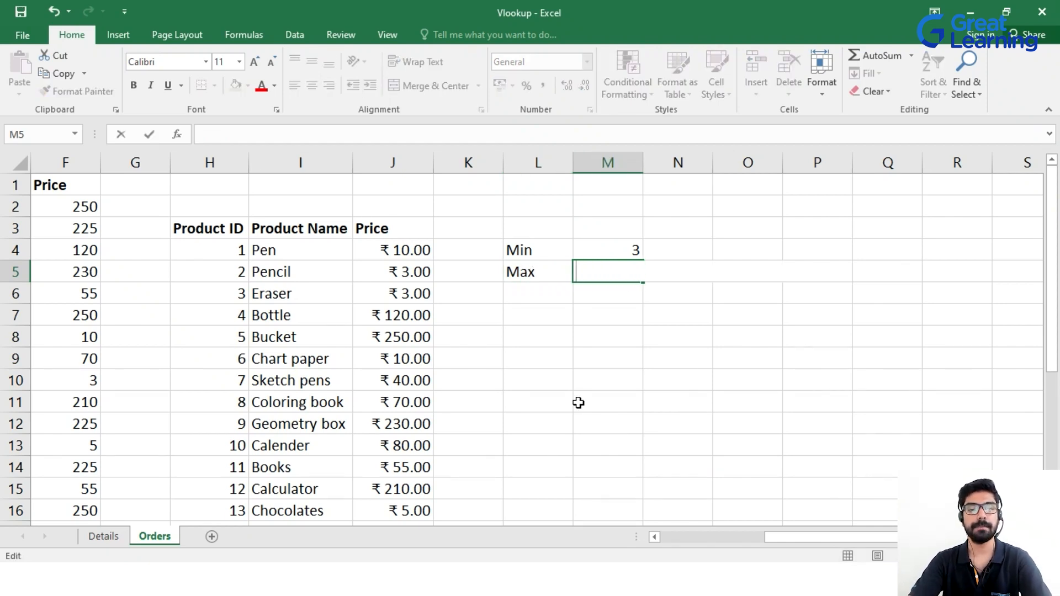
Enter =VLOOKUP(MAX(J4:J18),J4:J18,1,0) in M5, returning the highest price 250.
{"action": "type", "text": "=vl"}
{"action": "key", "text": "Tab"}
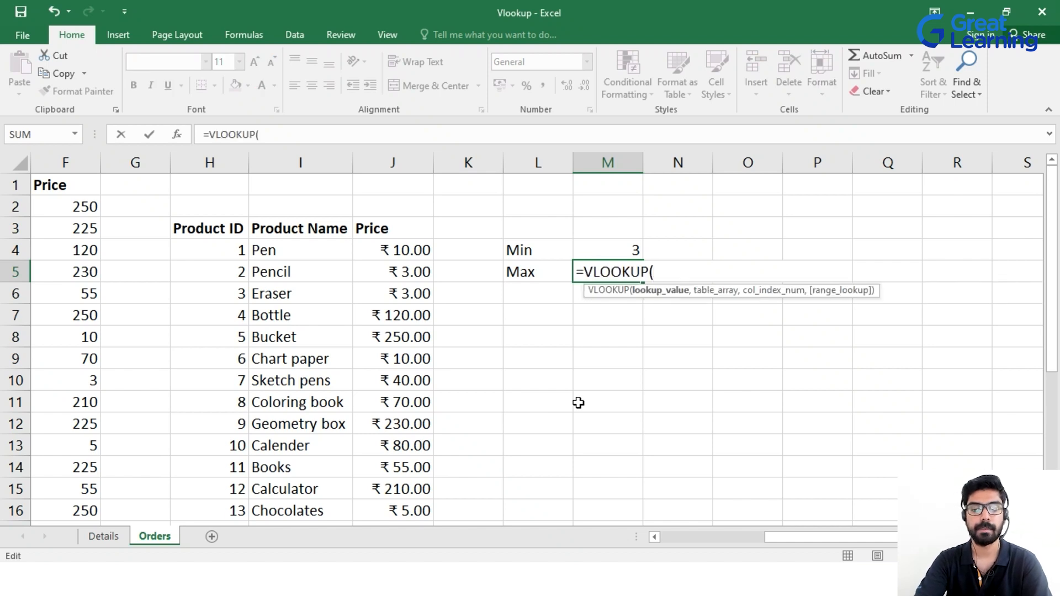
{"action": "type", "text": "max"}
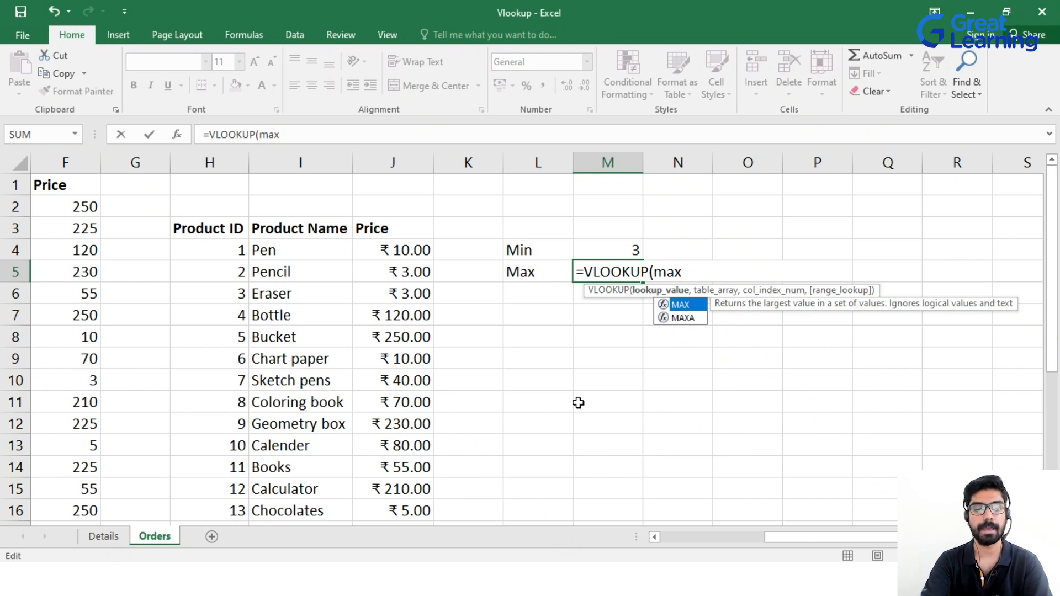
{"action": "key", "text": "Tab"}
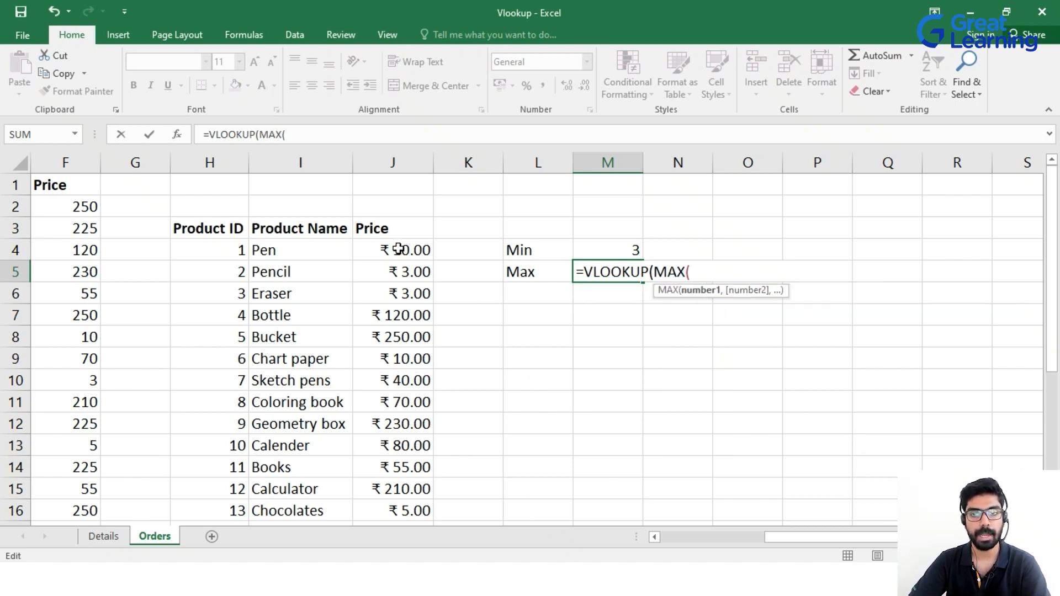
{"action": "left_click_drag", "start_coordinate": [425, 250], "coordinate": [406, 486]}
{"action": "type", "text": ")"}
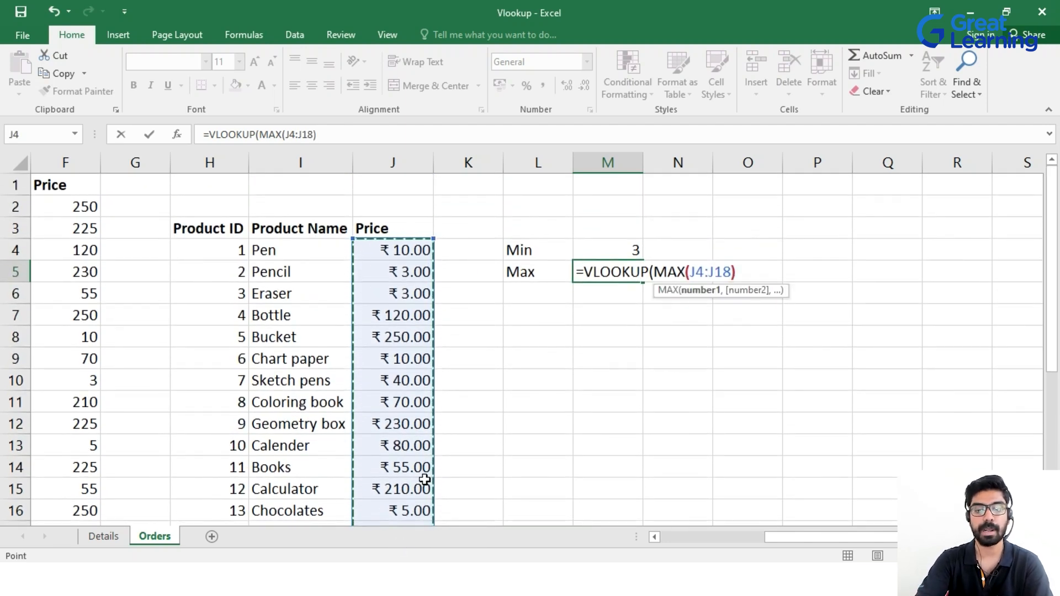
{"action": "type", "text": ","}
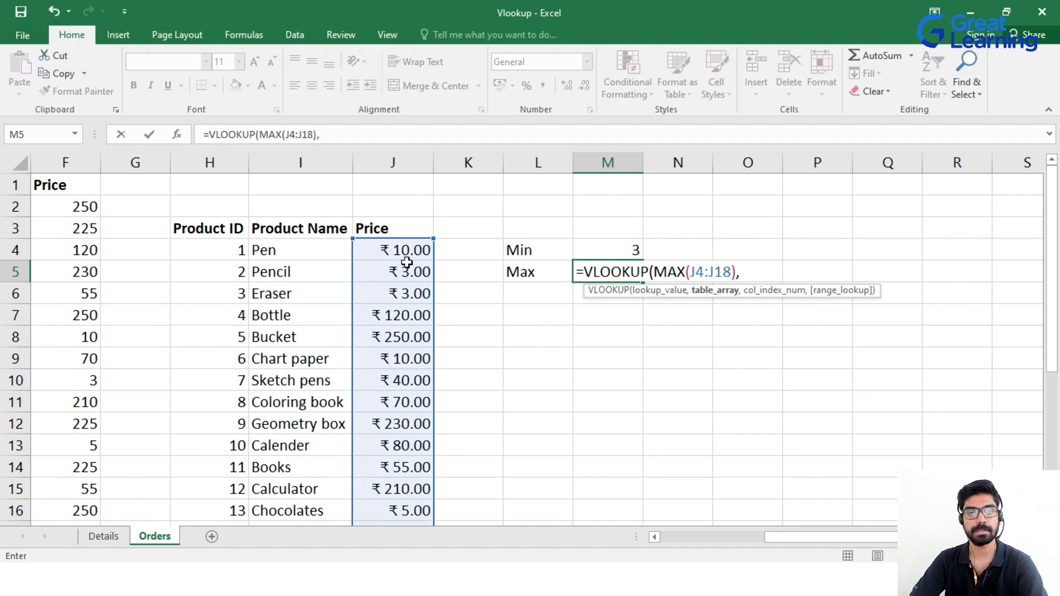
{"action": "left_click_drag", "start_coordinate": [406, 251], "coordinate": [402, 483]}
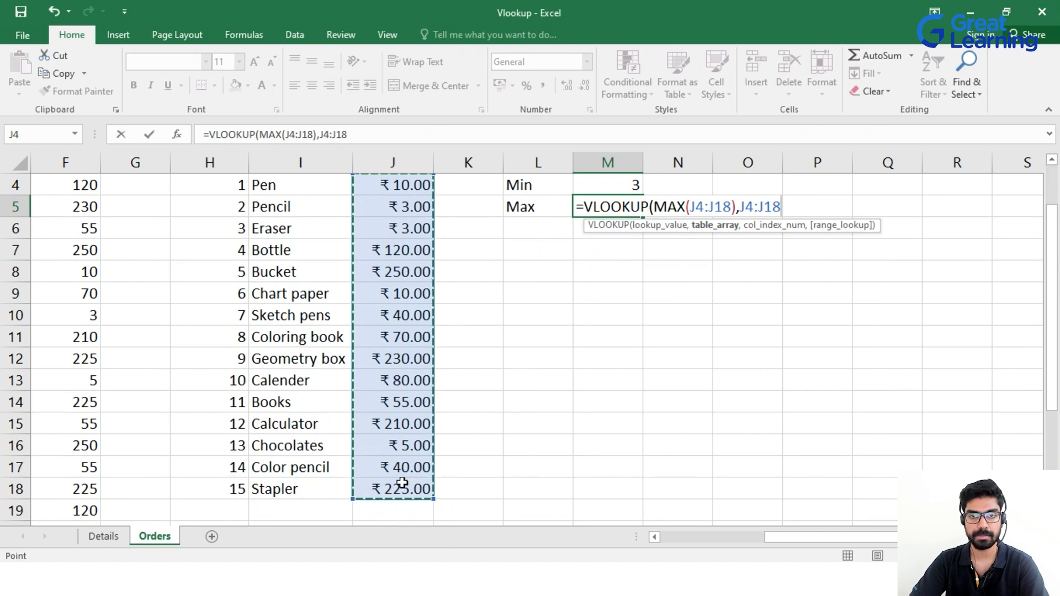
{"action": "scroll", "coordinate": [402, 454], "scroll_direction": "up", "scroll_amount": 1}
{"action": "type", "text": ","}
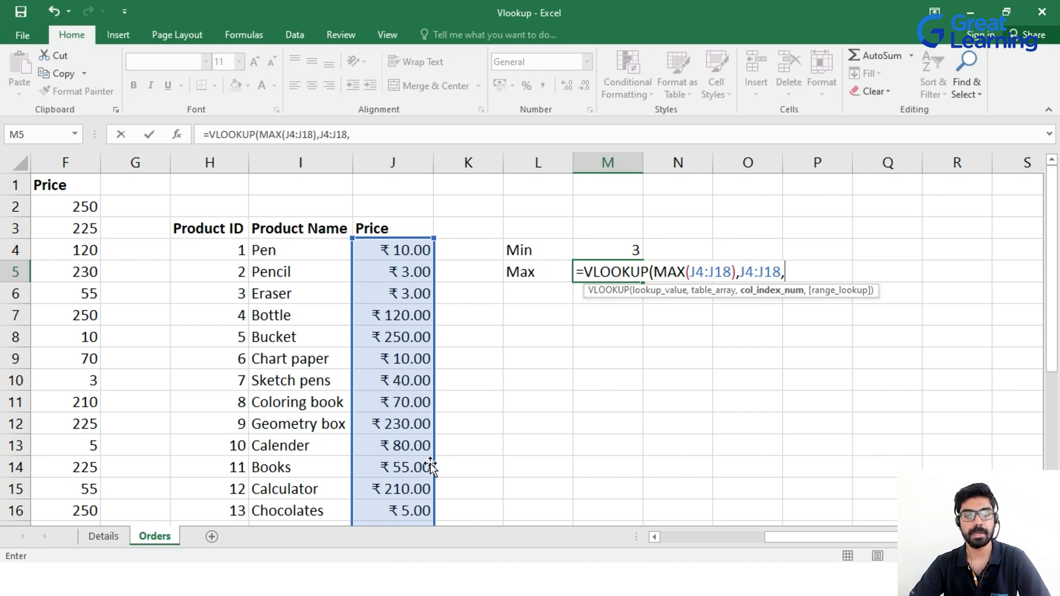
{"action": "type", "text": "1,"}
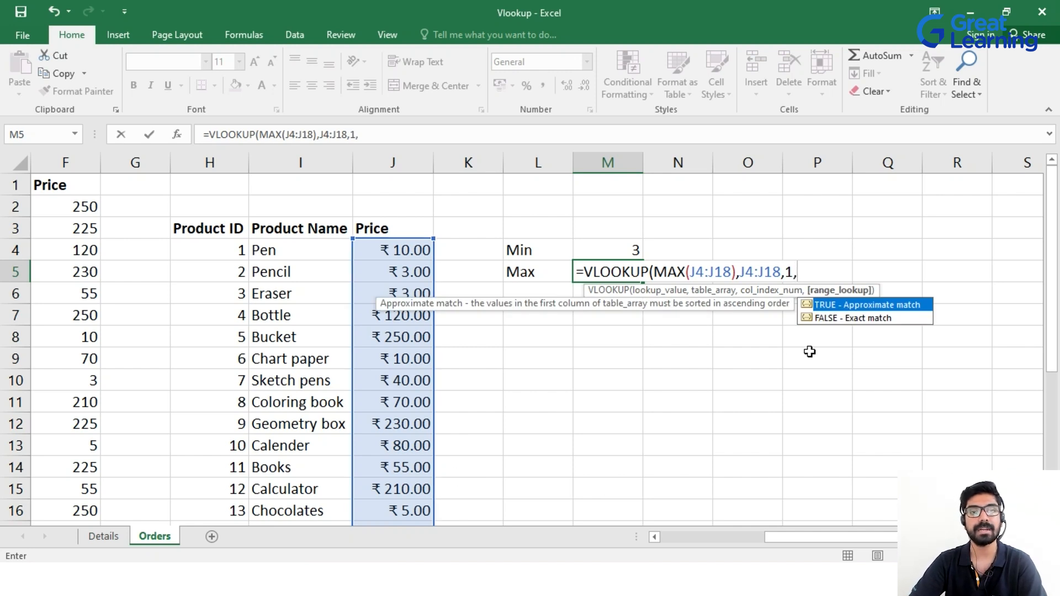
{"action": "type", "text": "0)"}
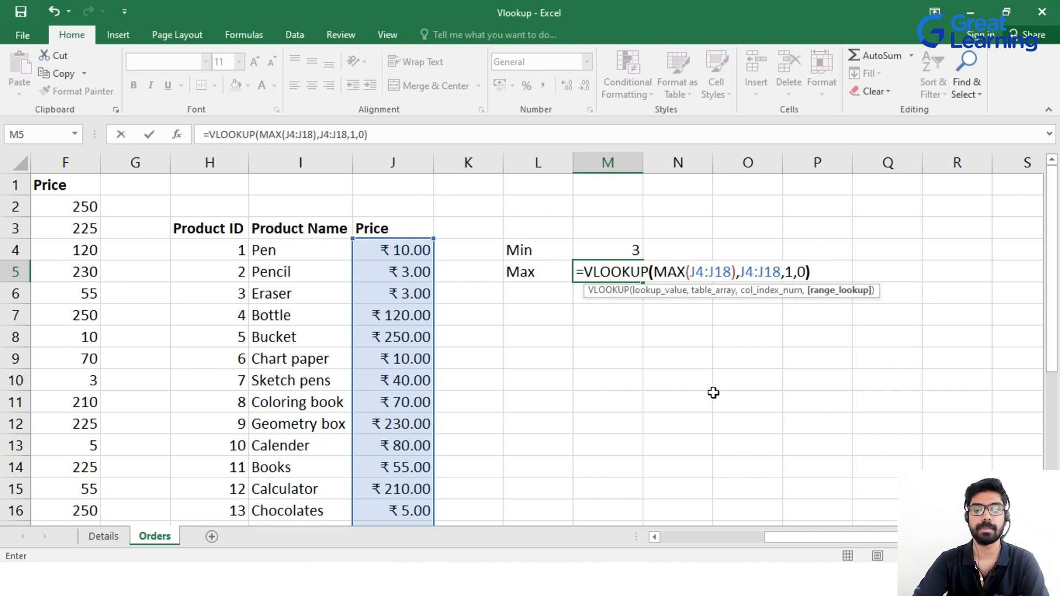
{"action": "key", "text": "Return"}
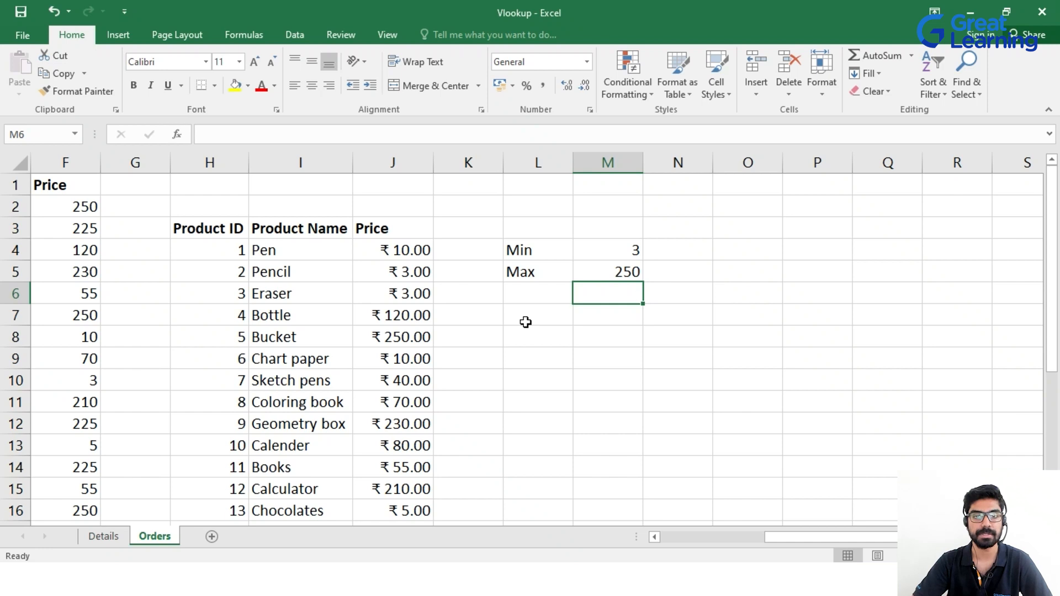
{"action": "scroll", "coordinate": [524, 331], "scroll_direction": "down", "scroll_amount": 1}
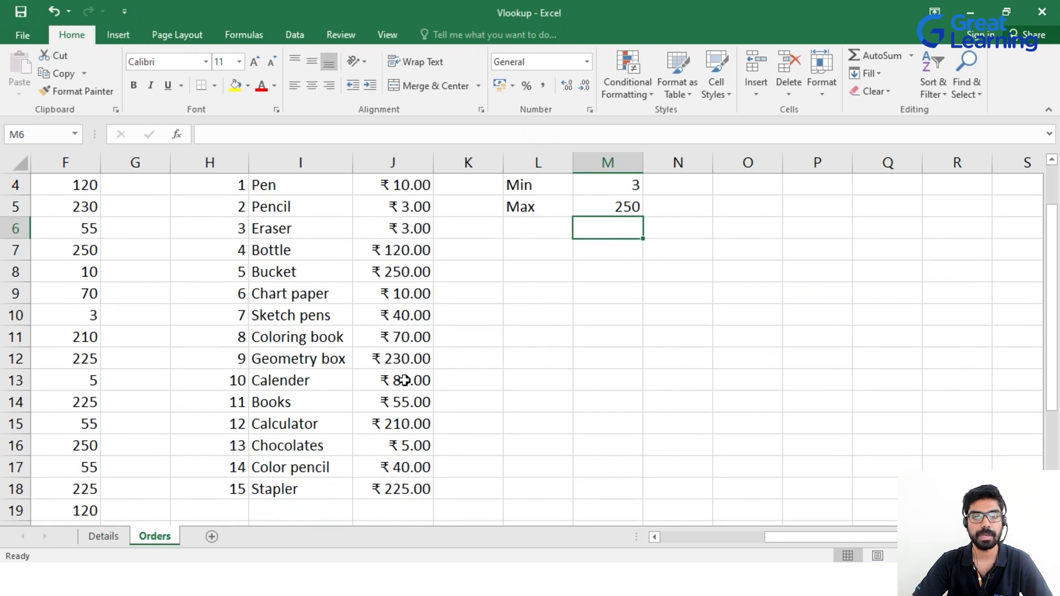
{"action": "scroll", "coordinate": [400, 375], "scroll_direction": "up", "scroll_amount": 1}
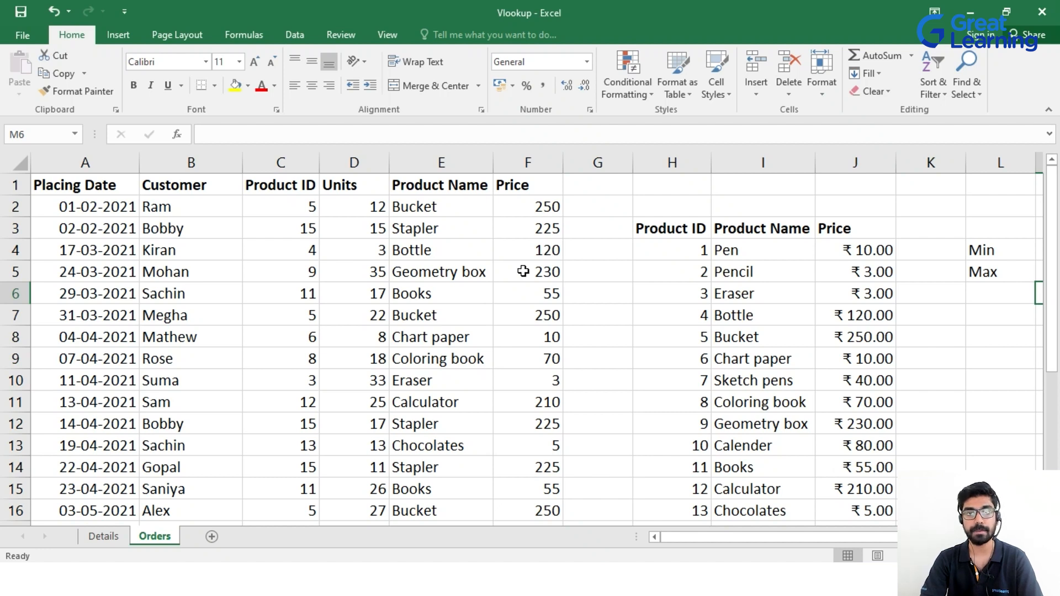
{"action": "left_click_drag", "start_coordinate": [674, 537], "coordinate": [738, 532]}
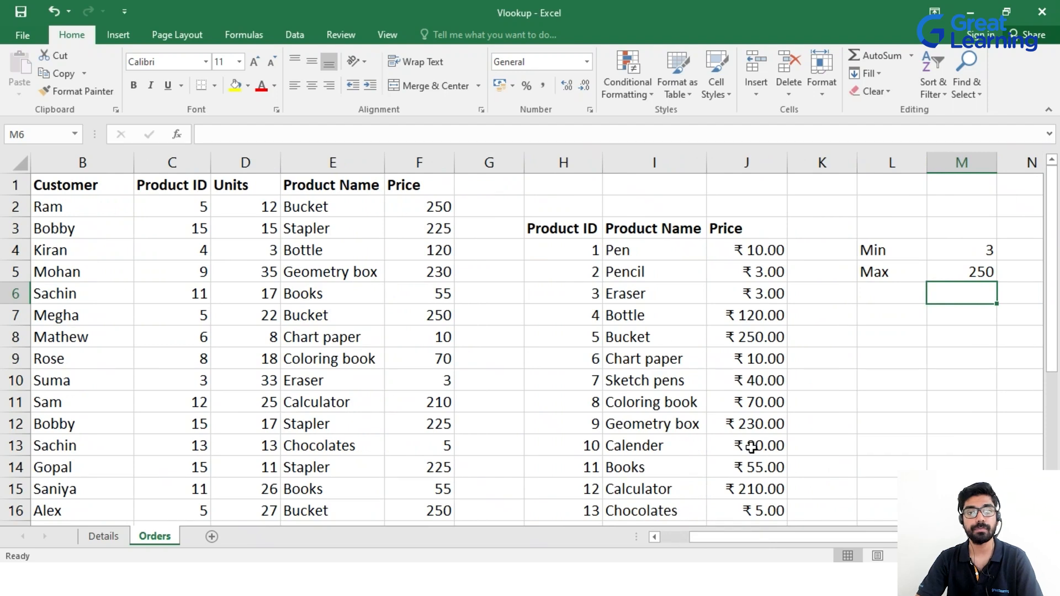